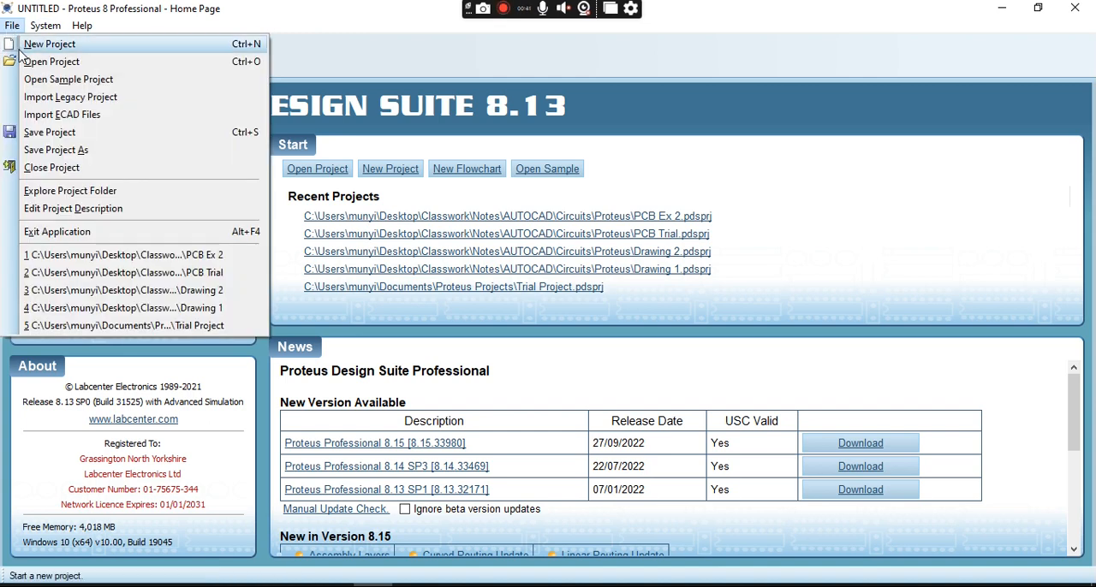
# - Start a new project and name it PCB 3.pdsprj
pyautogui.click(28, 48)
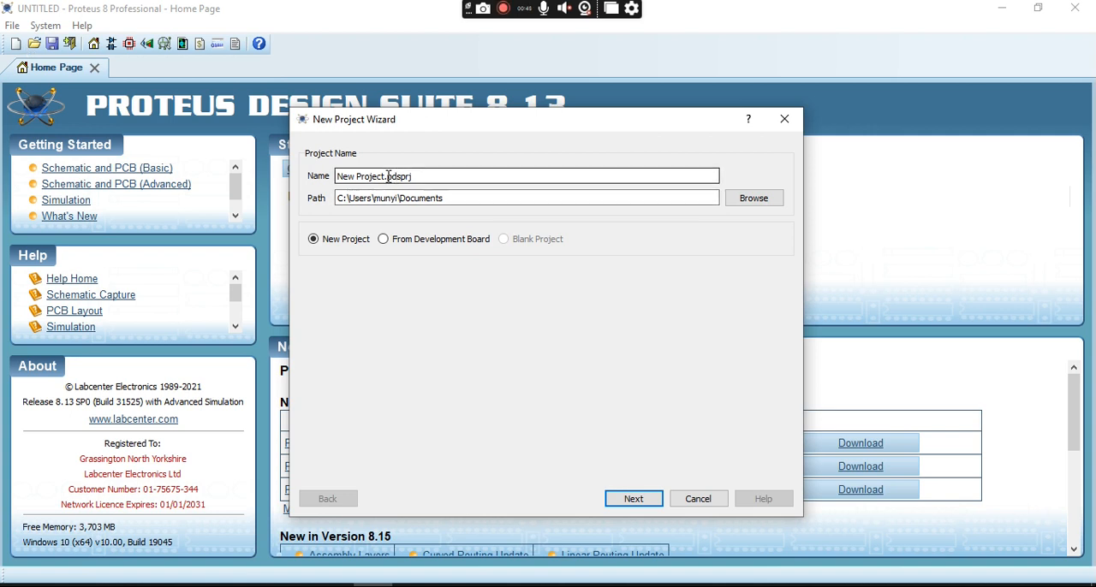
pyautogui.press('BackSpace')
pyautogui.press('BackSpace')
pyautogui.press('BackSpace')
pyautogui.press('BackSpace')
pyautogui.press('BackSpace')
pyautogui.press('BackSpace')
pyautogui.press('BackSpace')
pyautogui.press('BackSpace')
pyautogui.press('BackSpace')
pyautogui.press('BackSpace')
pyautogui.press('BackSpace')
pyautogui.write('F')
pyautogui.write('C')
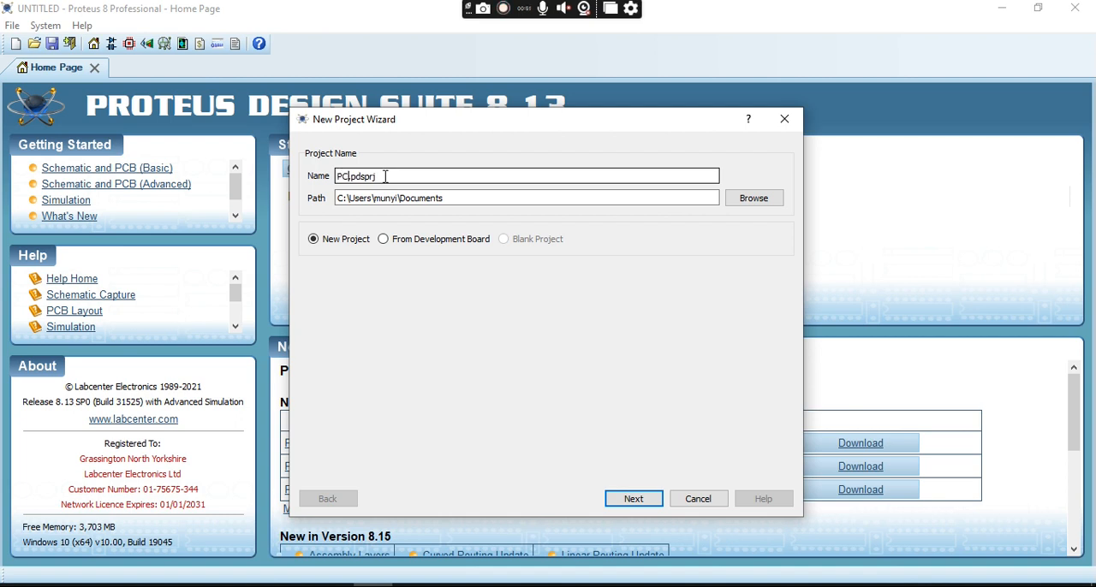
pyautogui.write('B ')
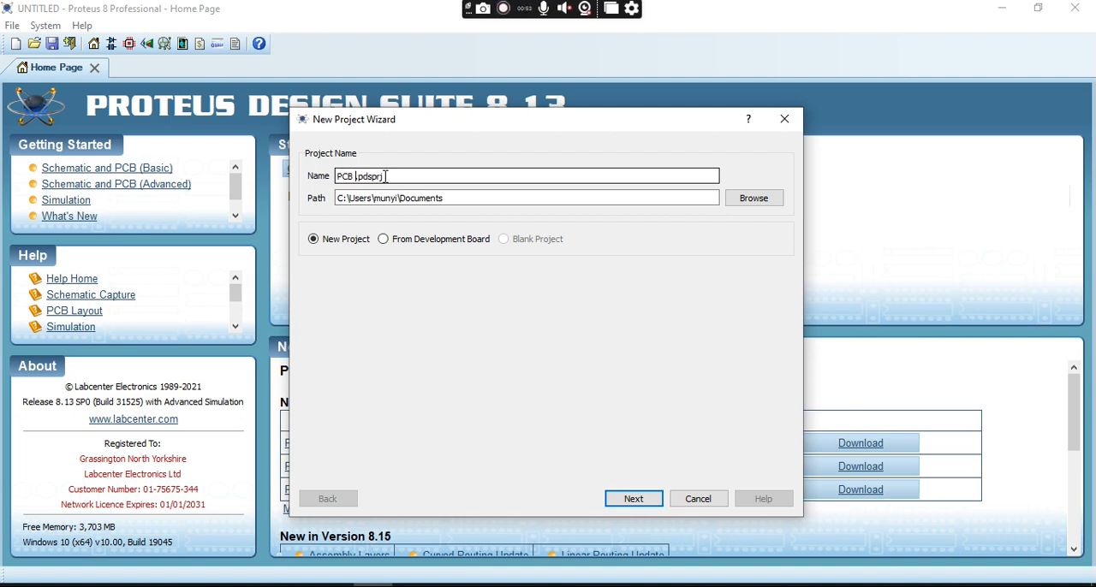
pyautogui.write('1')
pyautogui.press('BackSpace')
pyautogui.write('3')
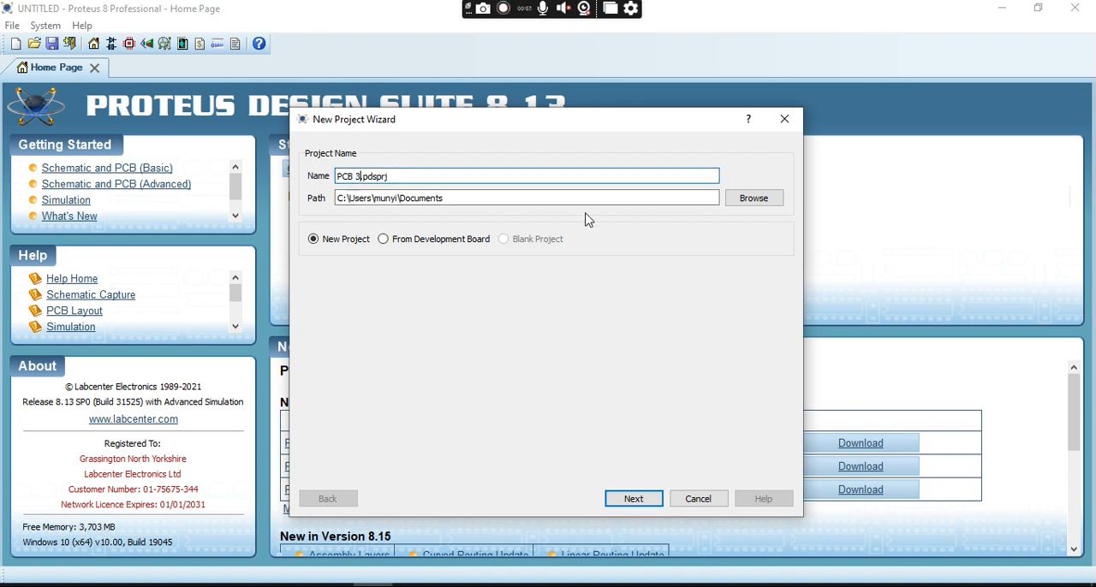
# - Browse for the project's save location, starting from the Desktop folder
pyautogui.click(739, 204)
pyautogui.click(736, 198)
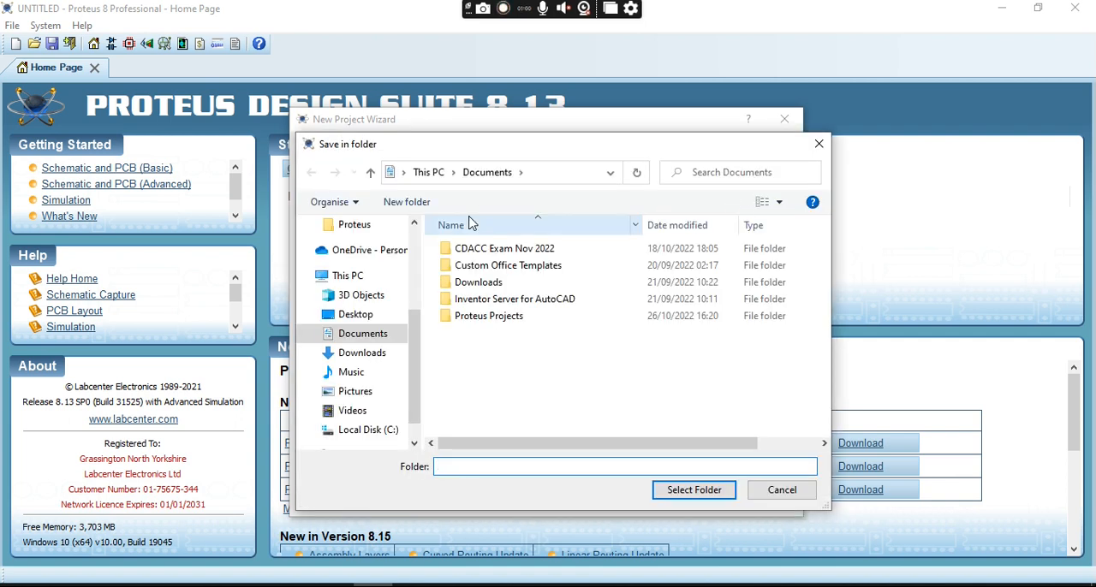
pyautogui.click(374, 325)
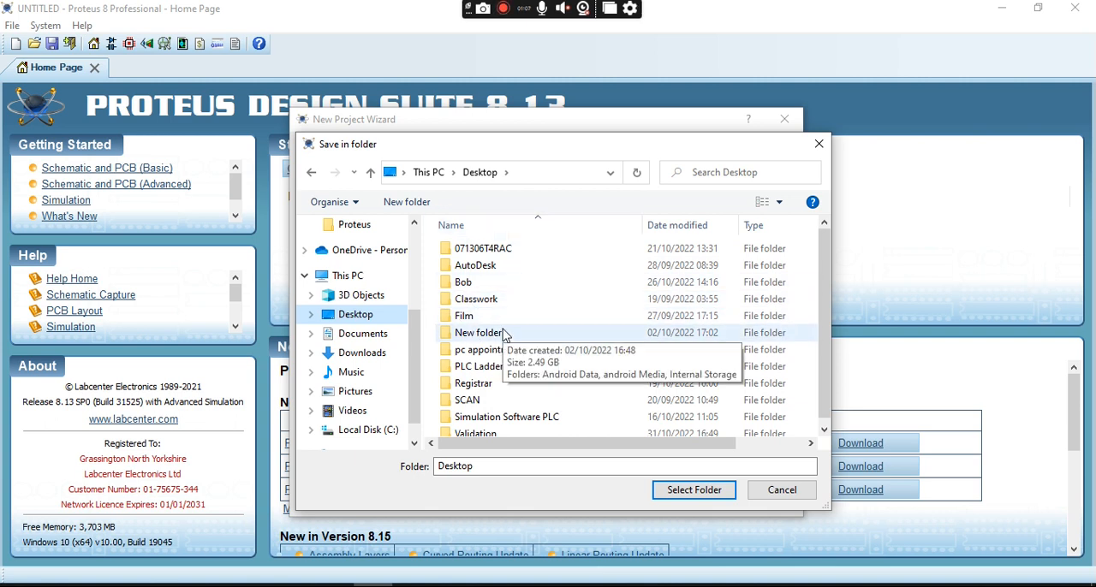
pyautogui.scroll(-1, 504, 336)
pyautogui.doubleClick(511, 281)
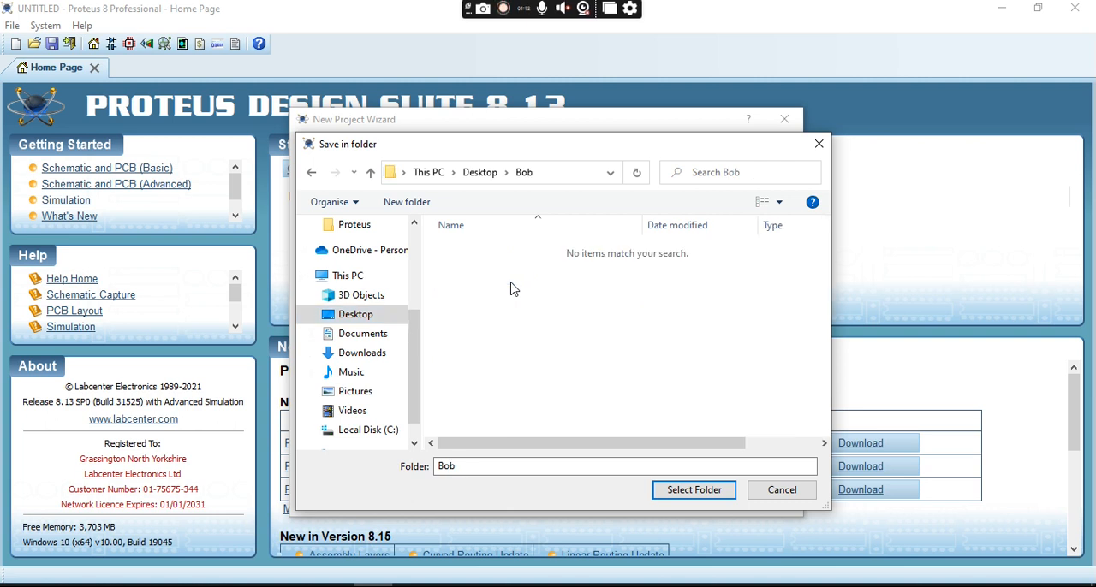
pyautogui.click(480, 172)
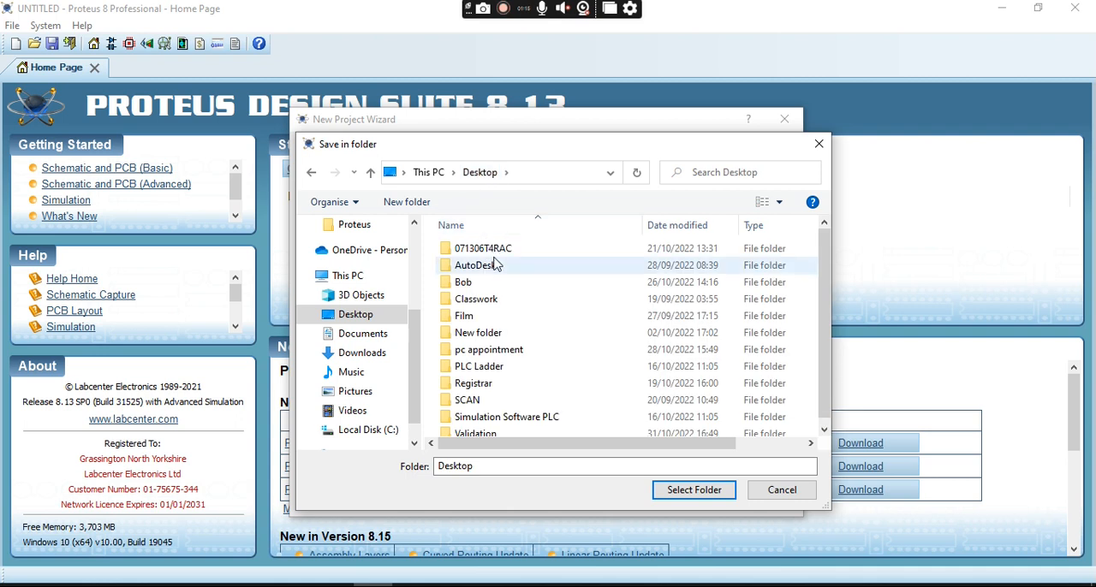
# - Set the project path to the Classwork\Notes\AUTOCAD\Circuits\Proteus folder on the Desktop
pyautogui.doubleClick(505, 300)
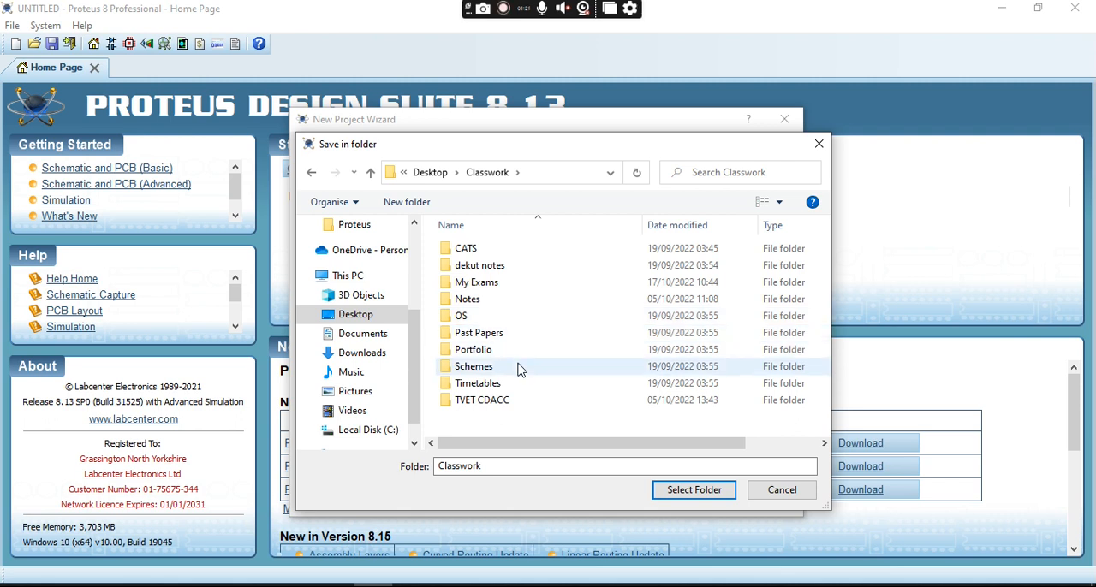
pyautogui.doubleClick(529, 302)
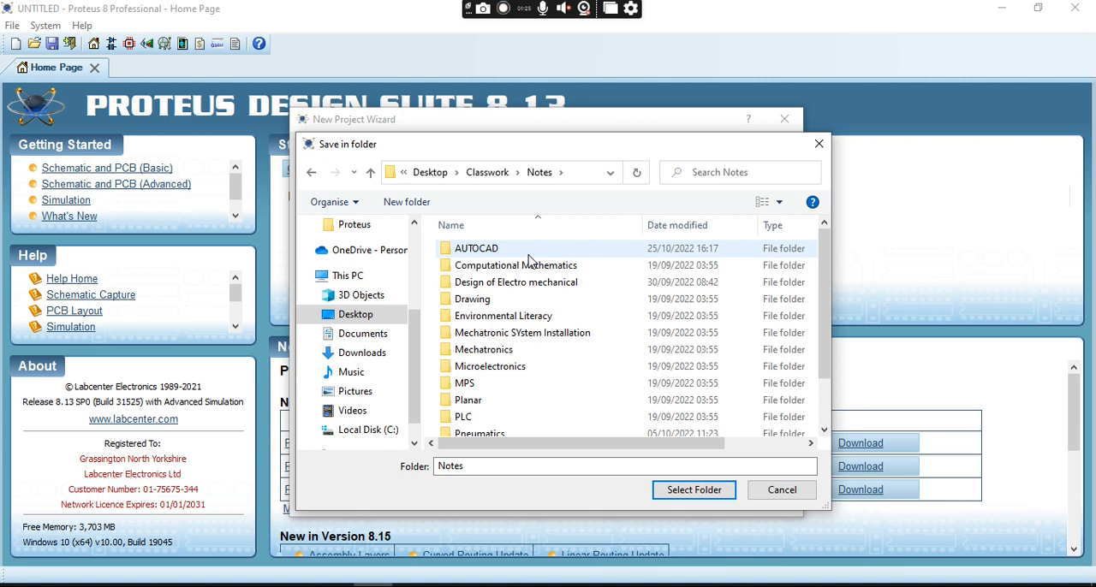
pyautogui.doubleClick(529, 253)
pyautogui.click(530, 268)
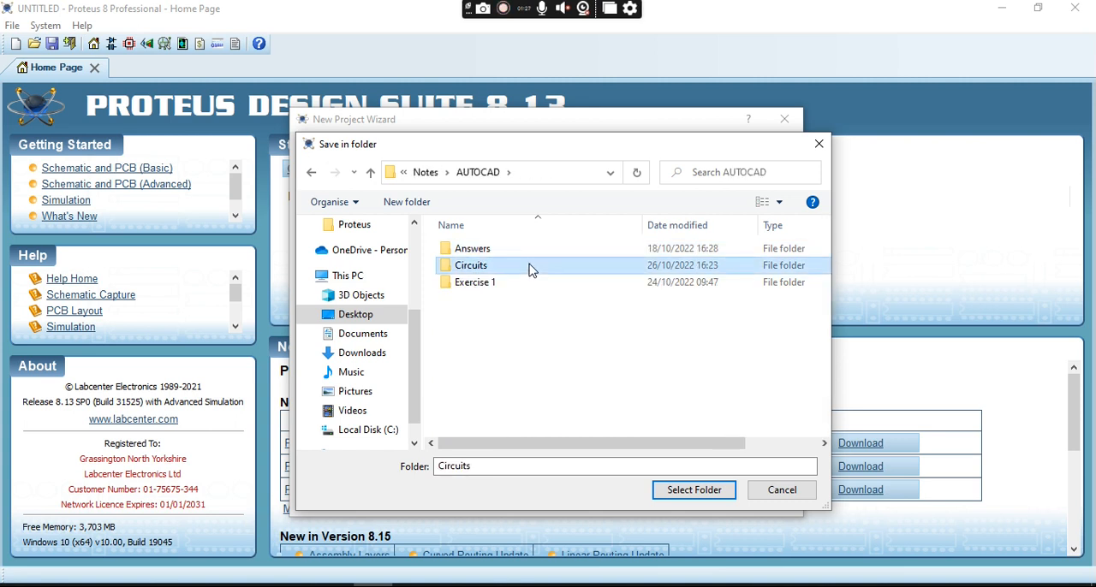
pyautogui.doubleClick(530, 268)
pyautogui.click(531, 256)
pyautogui.doubleClick(532, 259)
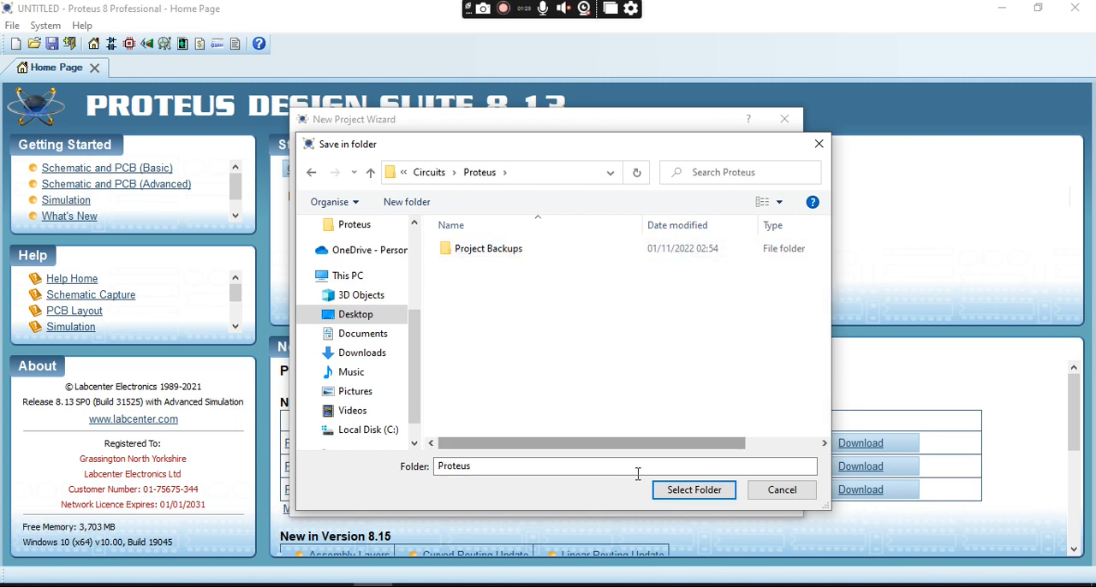
pyautogui.click(685, 493)
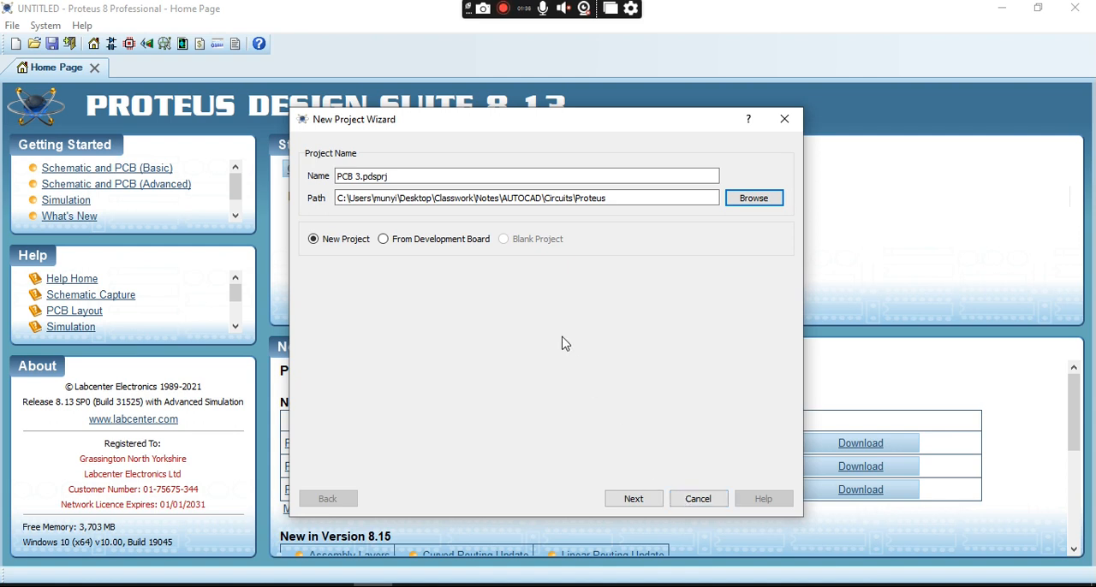
# - Create the schematic from the Landscape A4 template and a PCB layout from the DEFAULT template
pyautogui.click(640, 502)
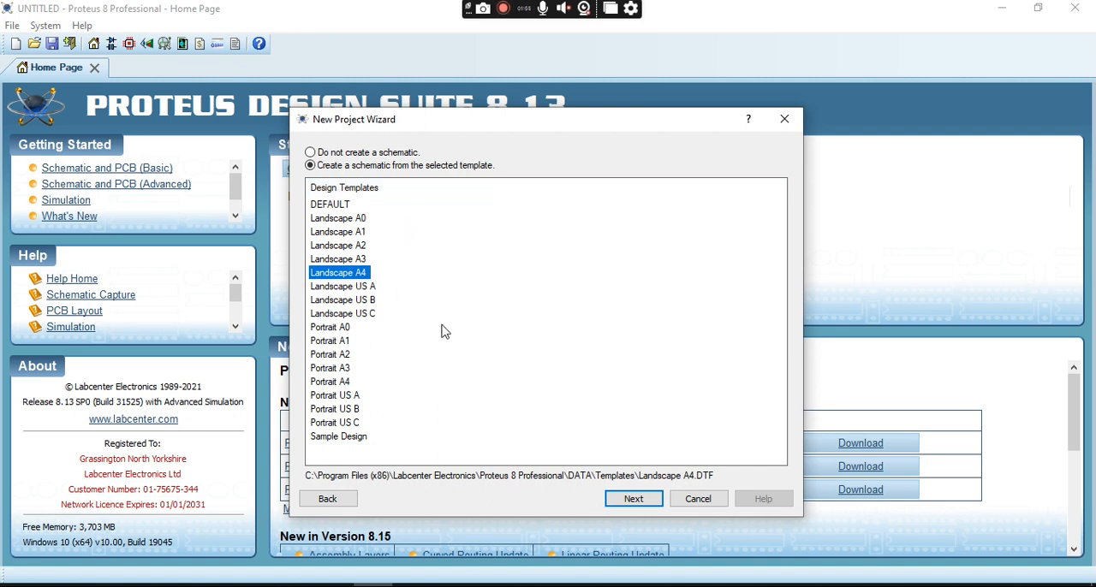
pyautogui.click(650, 501)
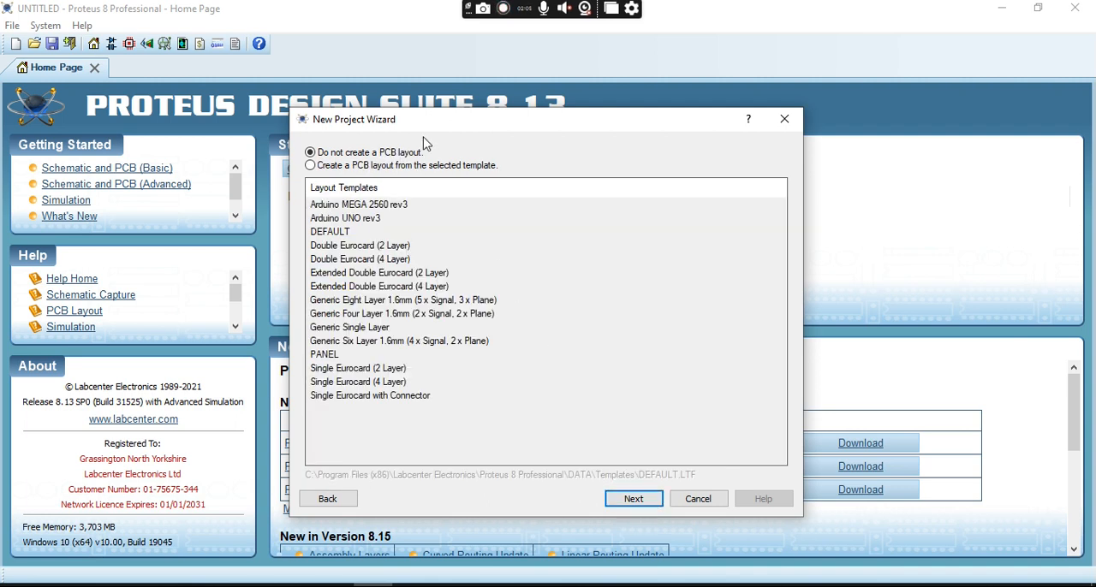
pyautogui.click(414, 167)
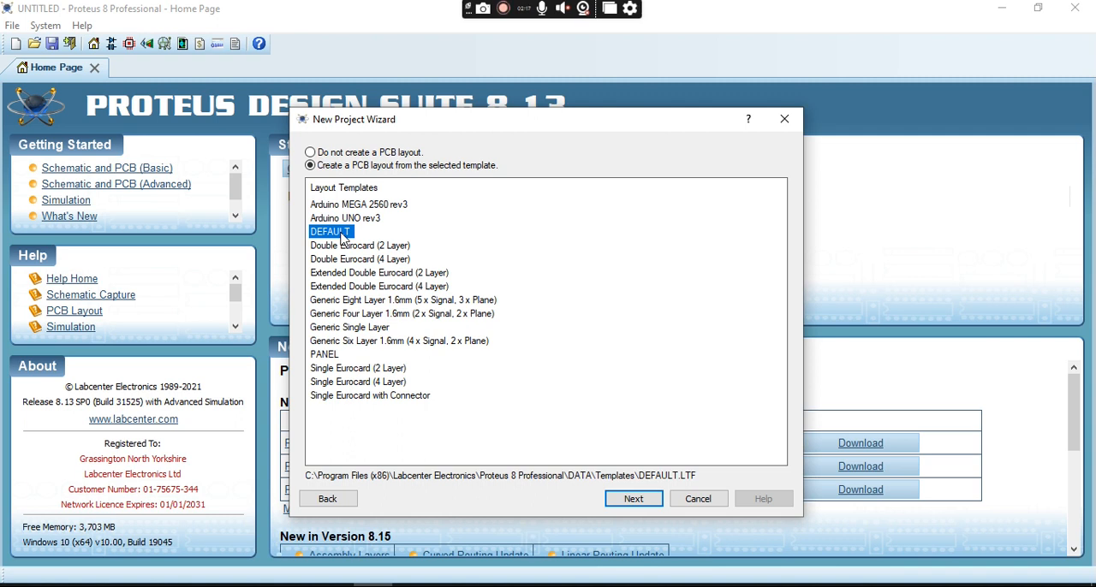
pyautogui.click(631, 505)
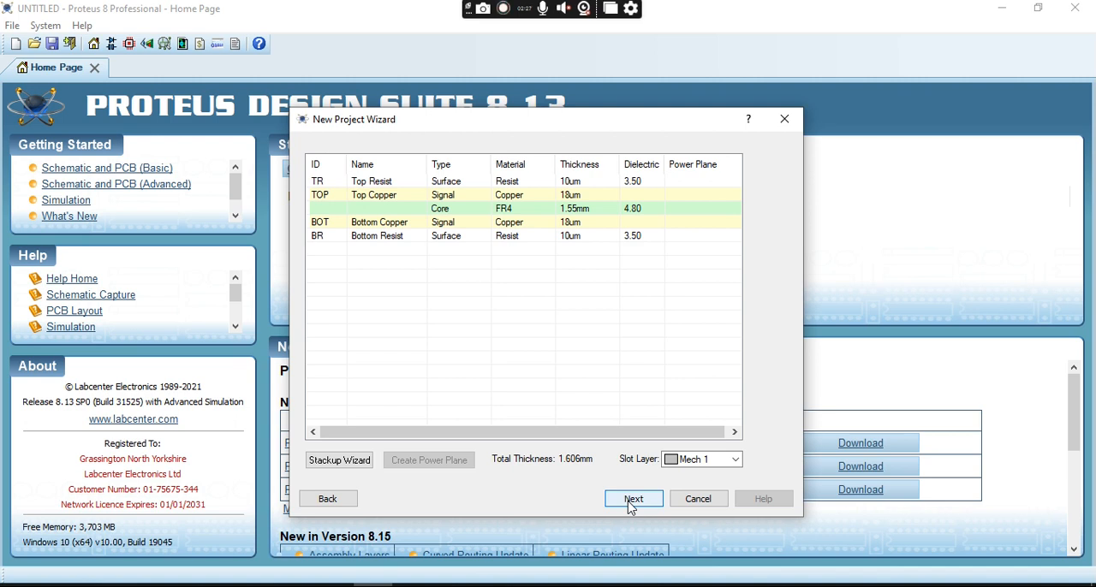
# - Accept the default layer stackup and drill settings, keep No Firmware Project, and finish creating the project
pyautogui.click(631, 505)
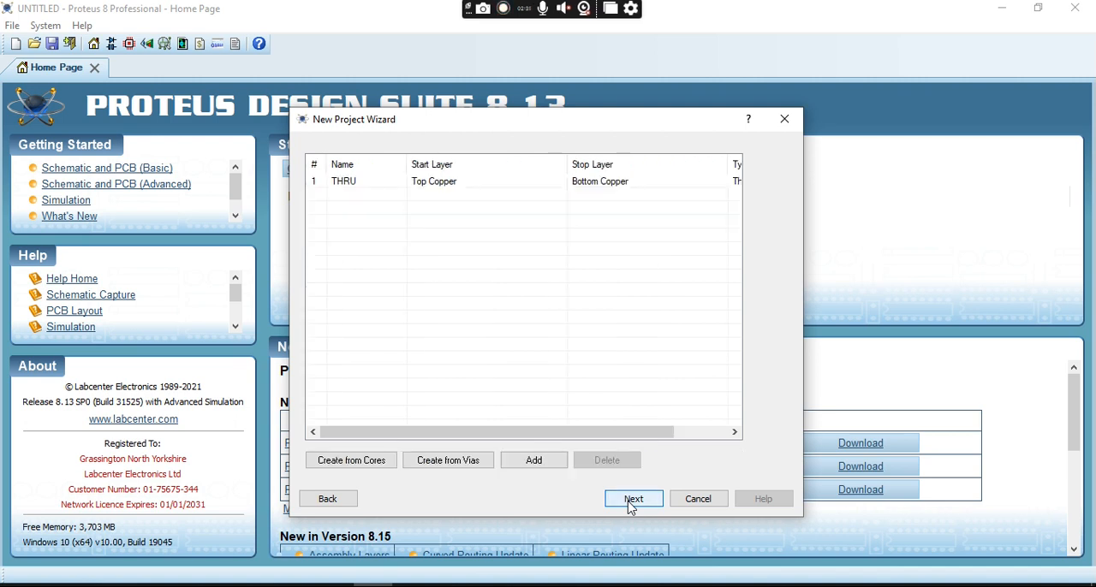
pyautogui.click(631, 505)
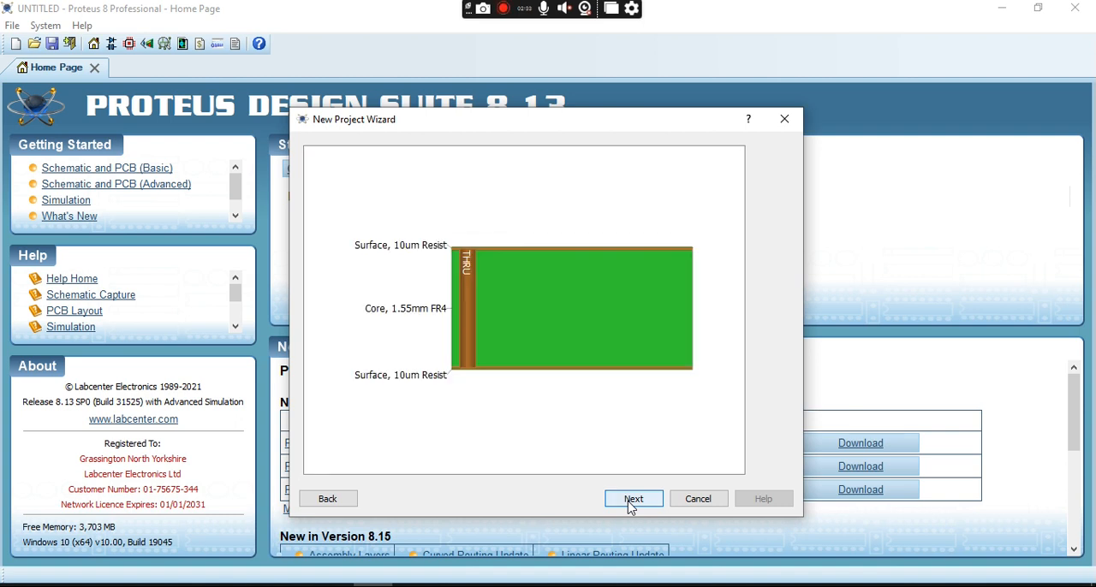
pyautogui.click(631, 506)
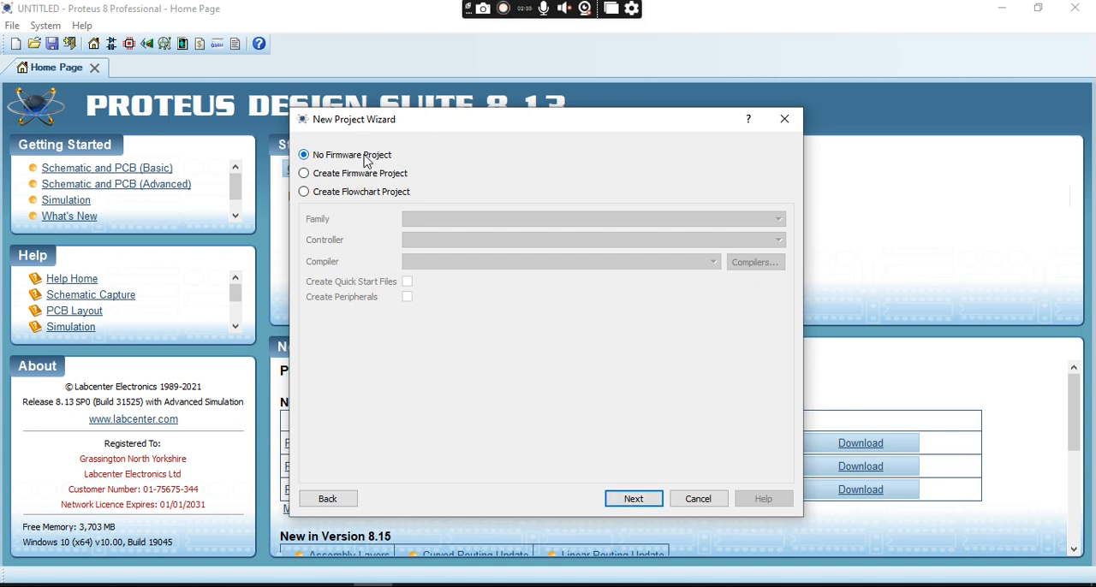
pyautogui.click(634, 499)
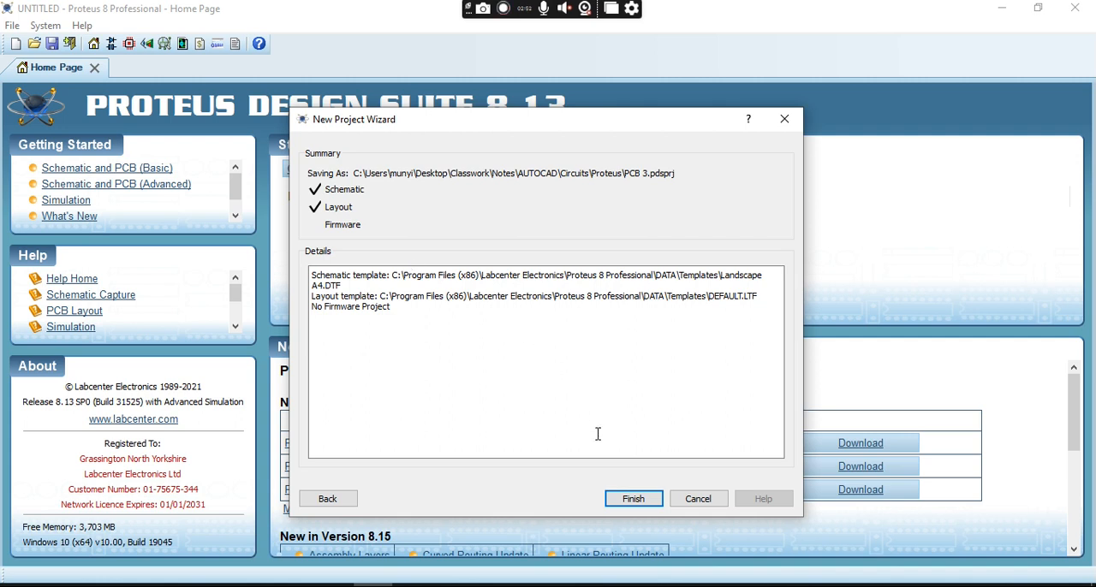
pyautogui.click(632, 500)
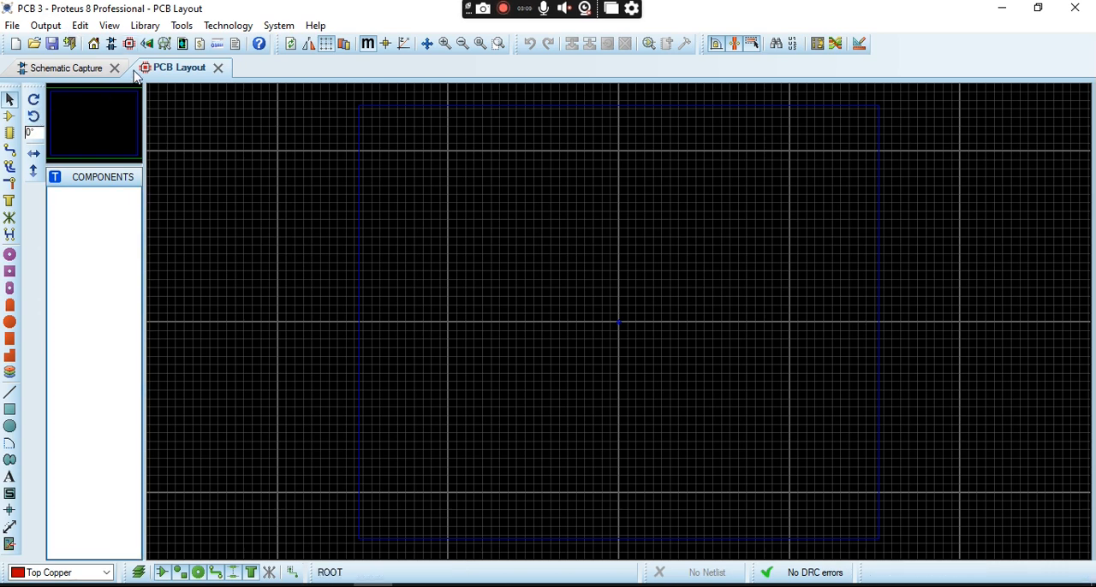
# - Compare the empty schematic sheet and PCB layout by switching between them, ending on the schematic
pyautogui.click(53, 68)
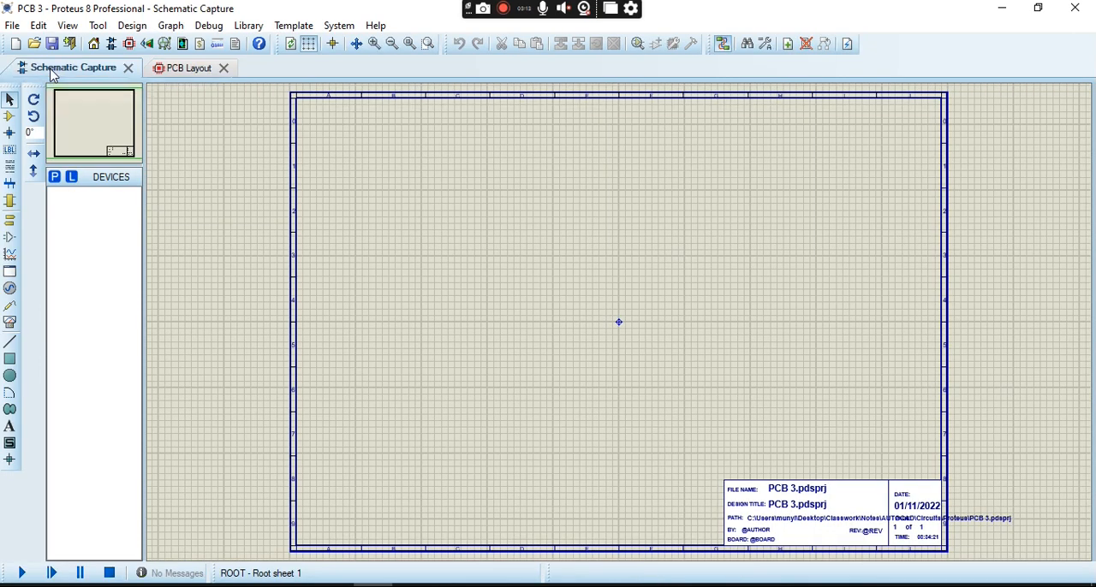
pyautogui.click(183, 76)
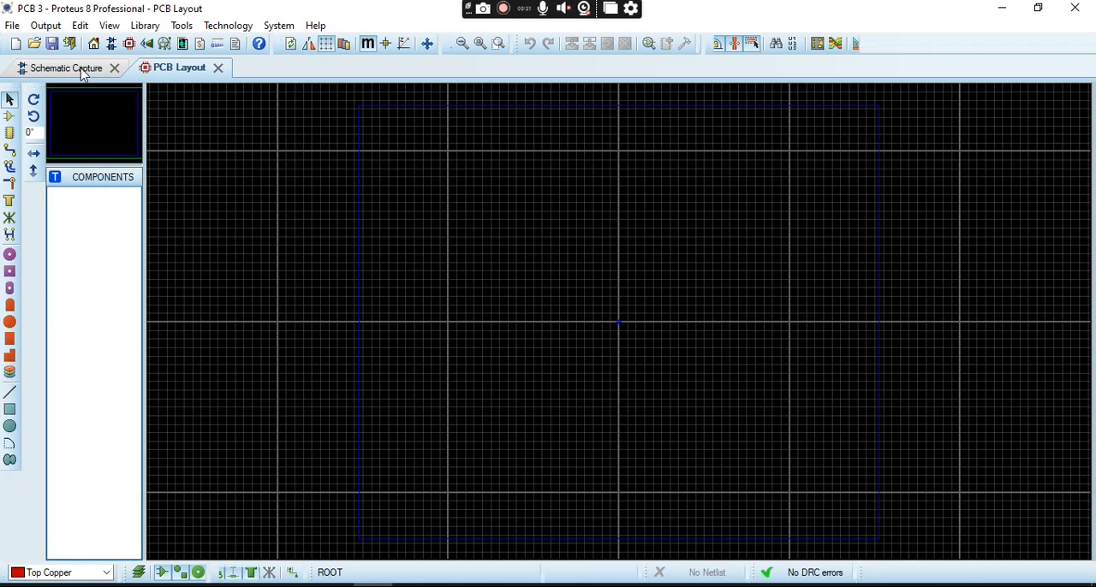
pyautogui.click(83, 73)
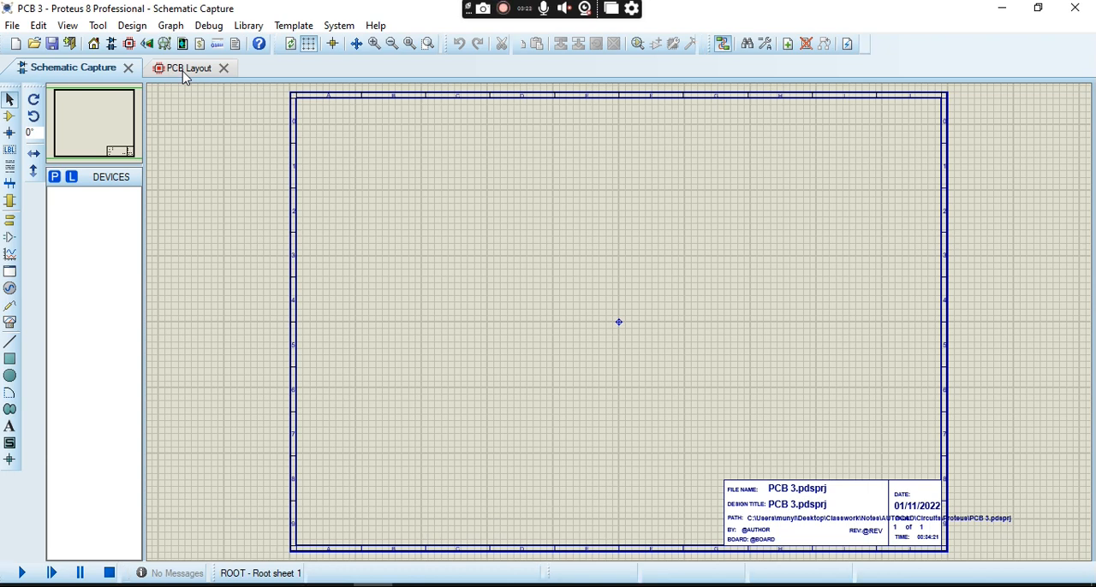
pyautogui.click(184, 73)
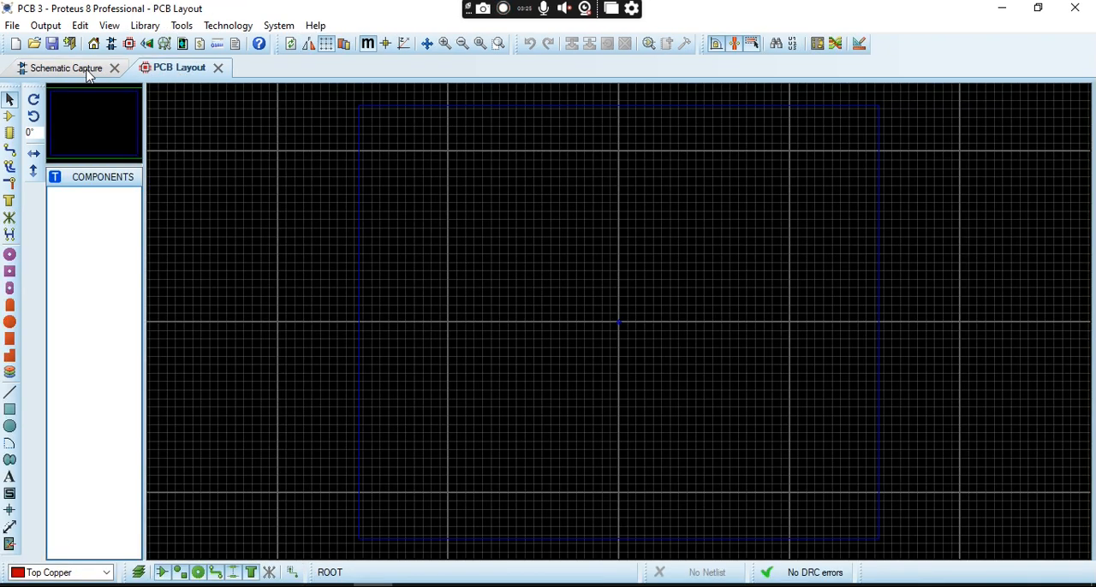
pyautogui.click(89, 75)
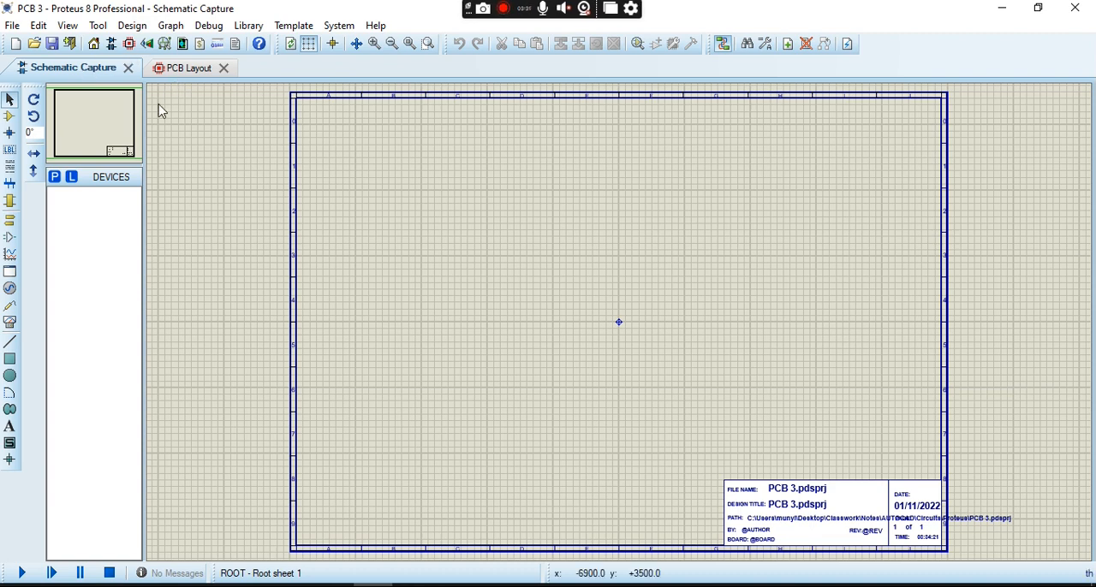
# - Switch to the circuit screenshot in the image viewer, examine its components and values, and return to the Proteus schematic
pyautogui.moveTo(410, 585)
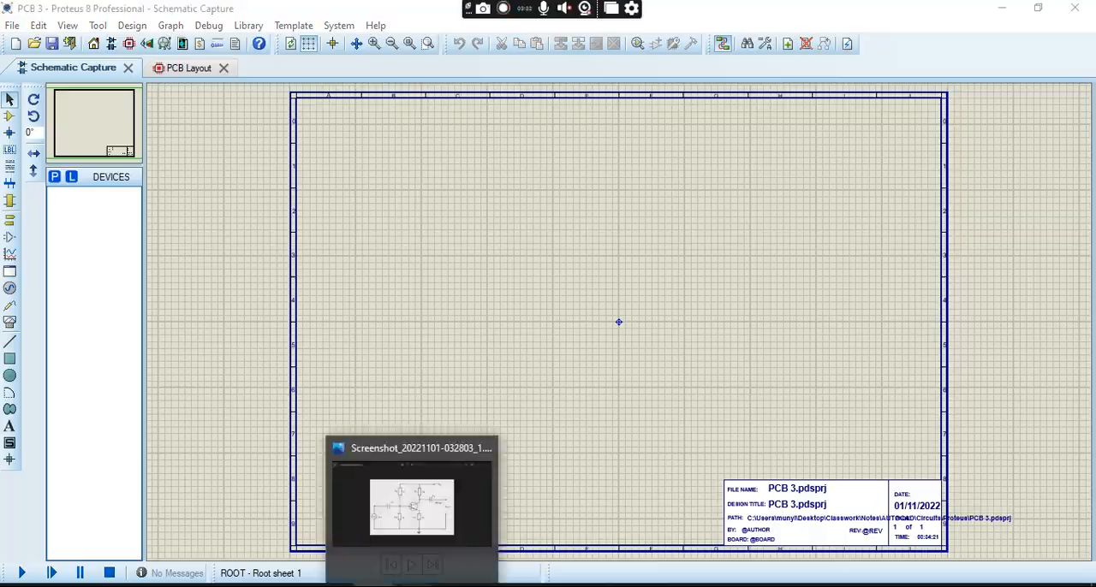
pyautogui.click(426, 479)
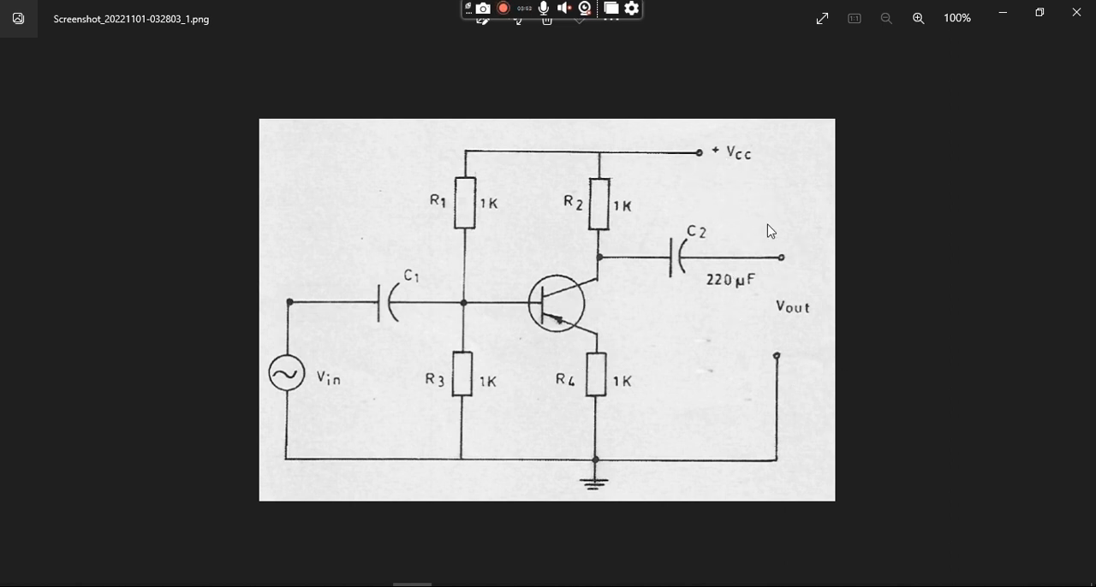
pyautogui.click(997, 20)
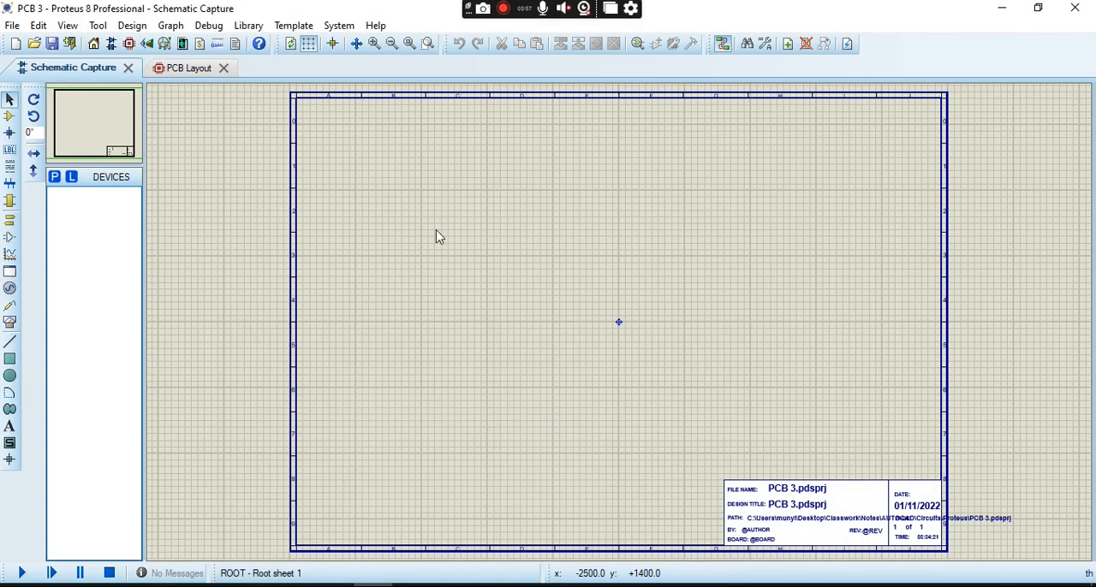
# - Search the device library for "vsin" and pick the VSINE sine wave AC voltage source
pyautogui.click(54, 178)
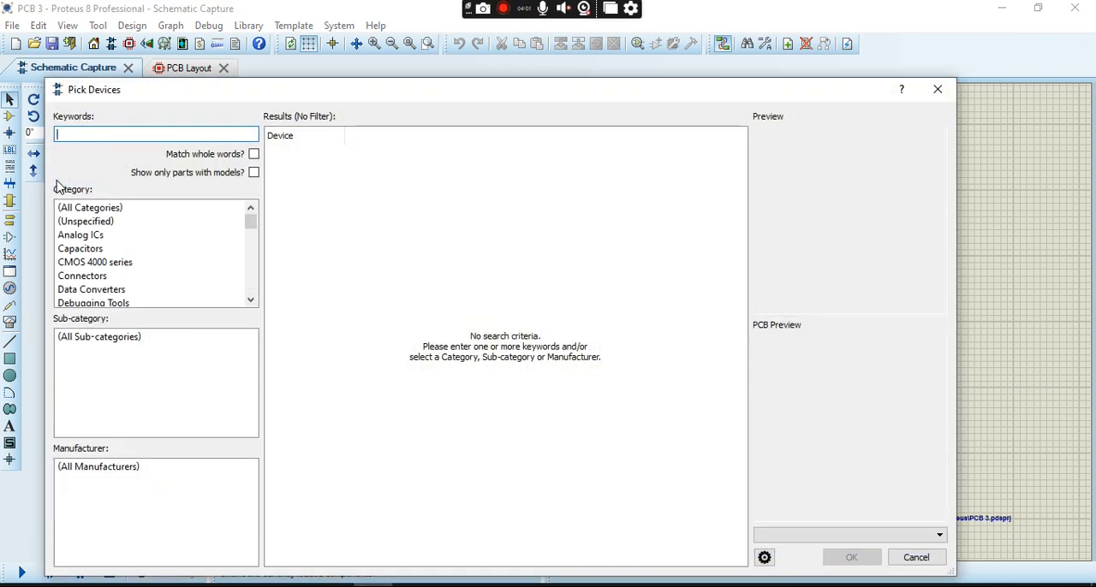
pyautogui.write('v')
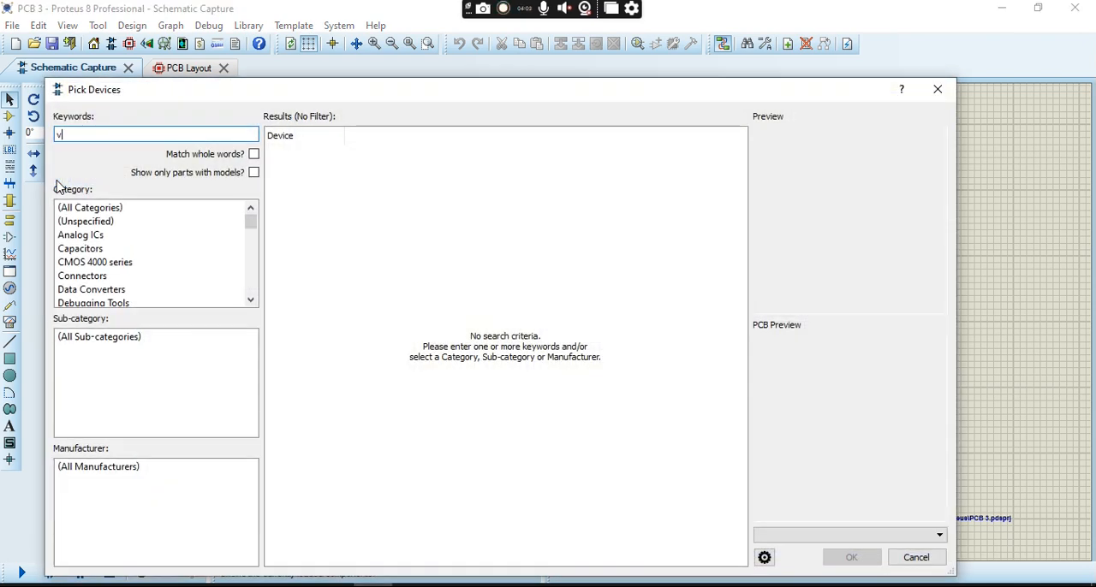
pyautogui.write('sin')
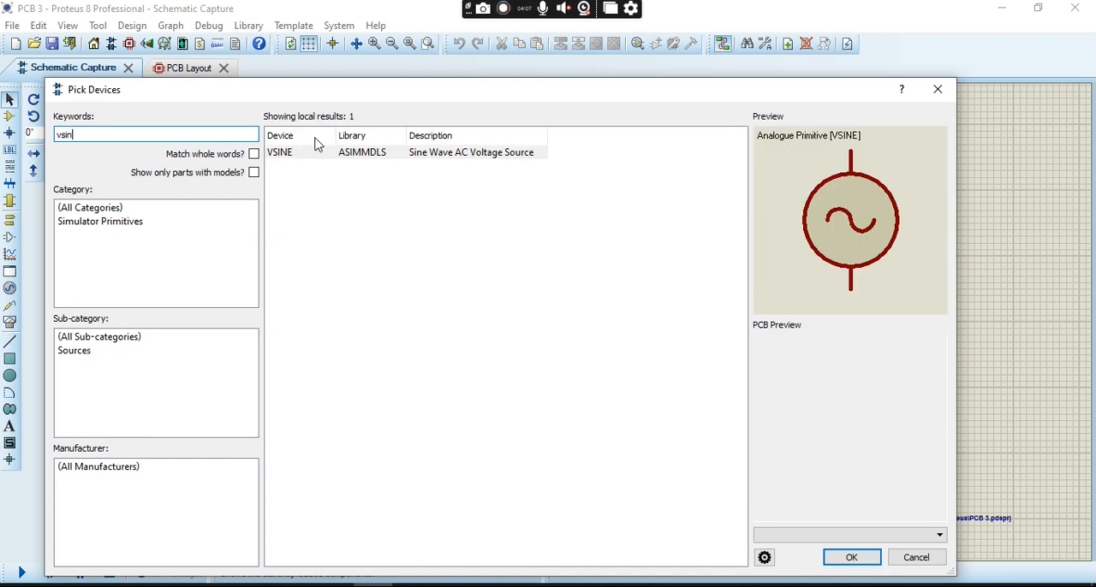
pyautogui.click(321, 156)
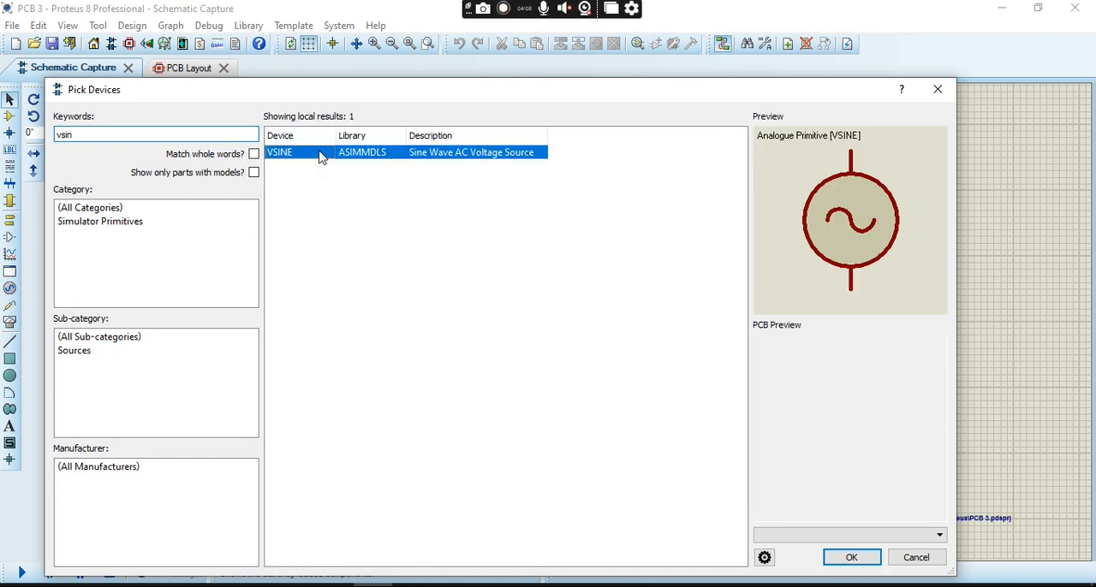
pyautogui.click(182, 136)
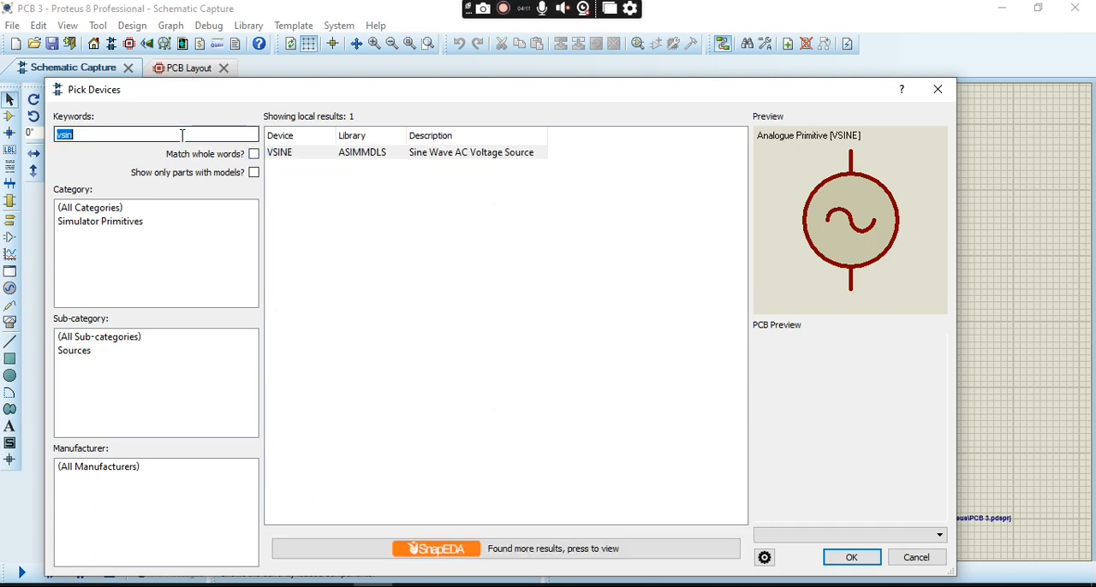
# - Search the device library for "cap-pol" and pick the CAP-POL polarized capacitor
pyautogui.write('ca')
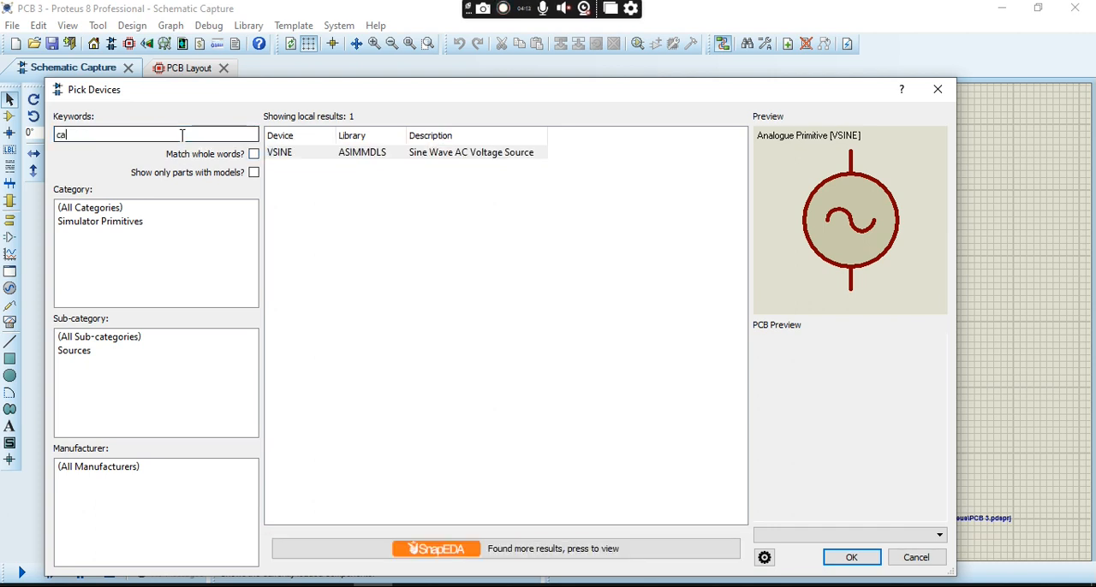
pyautogui.write('p-pol')
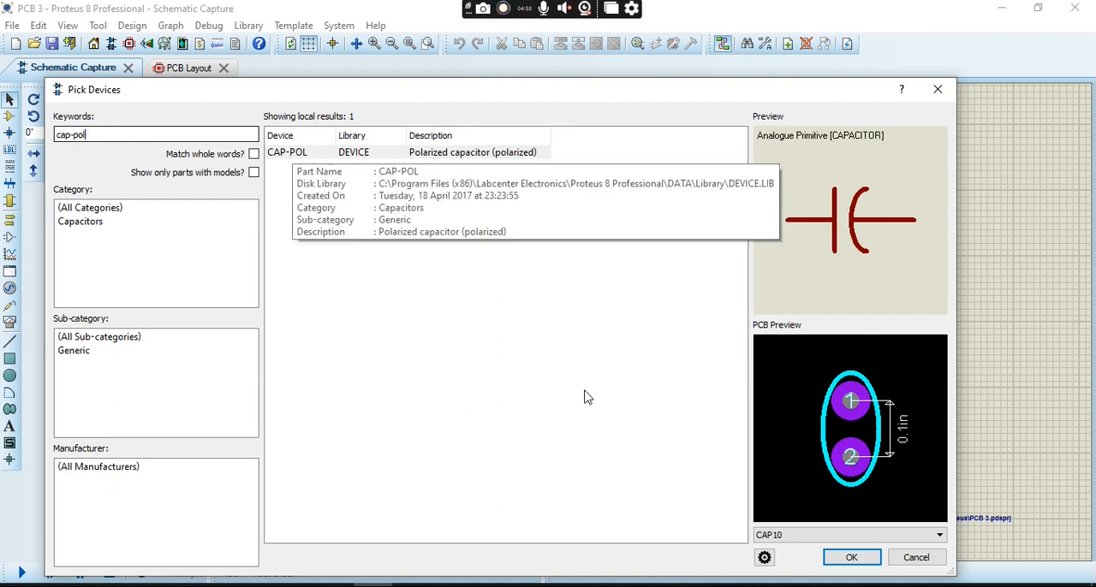
pyautogui.click(399, 156)
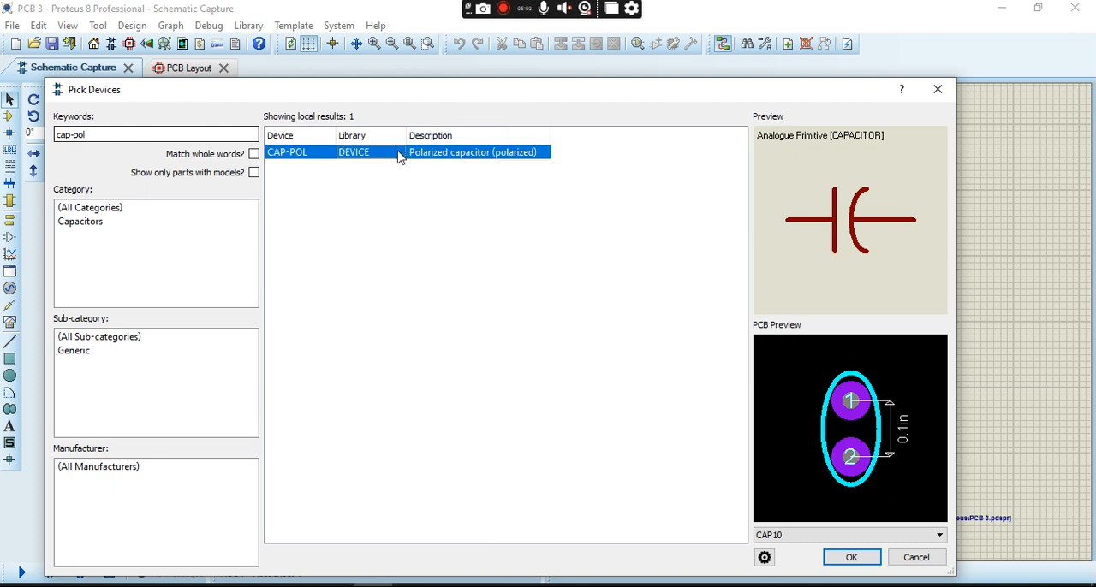
# - Search the device library for "pnp" and pick the PN4917 bipolar PNP transistor with the TO92 package
pyautogui.click(185, 134)
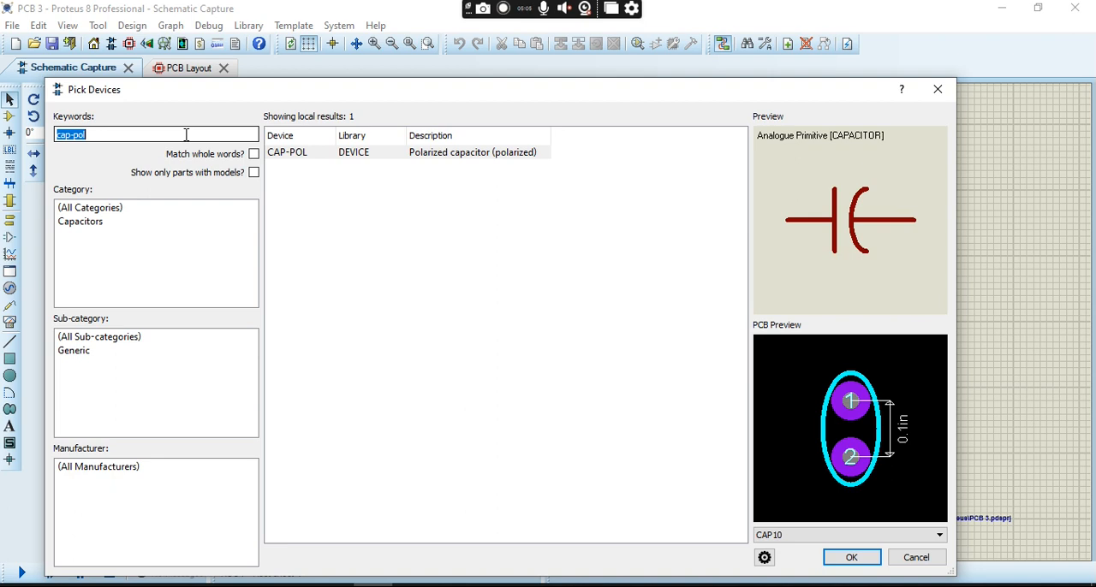
pyautogui.write('pnp')
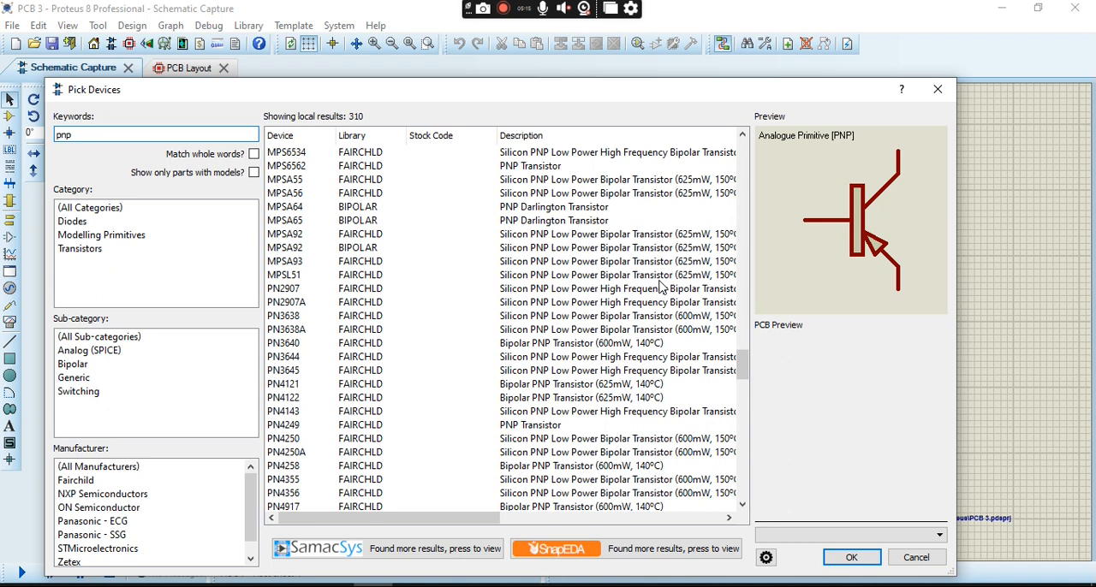
pyautogui.scroll(-2, 435, 439)
pyautogui.click(435, 452)
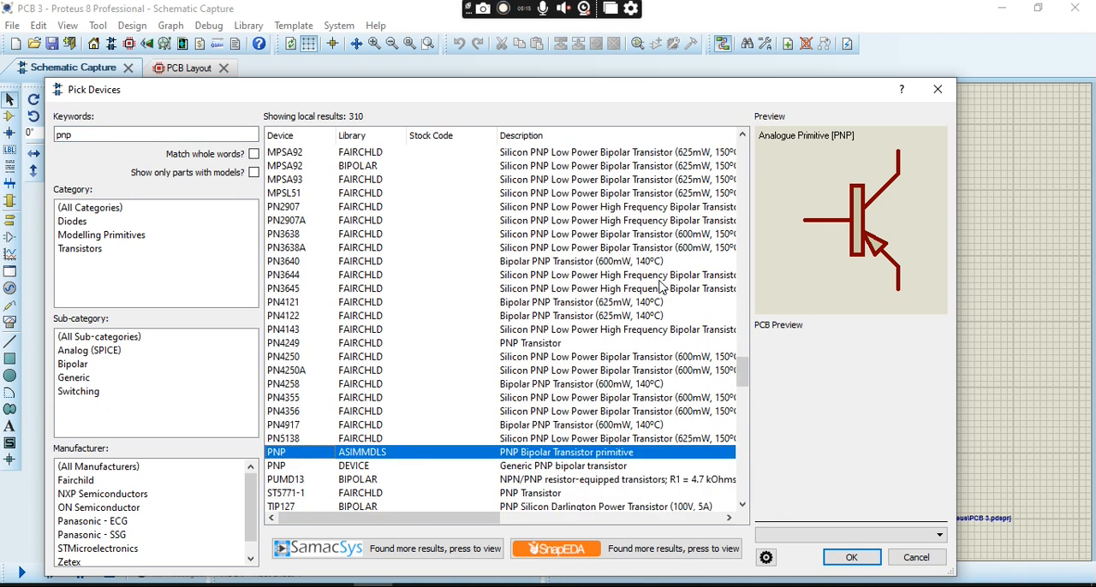
pyautogui.click(389, 473)
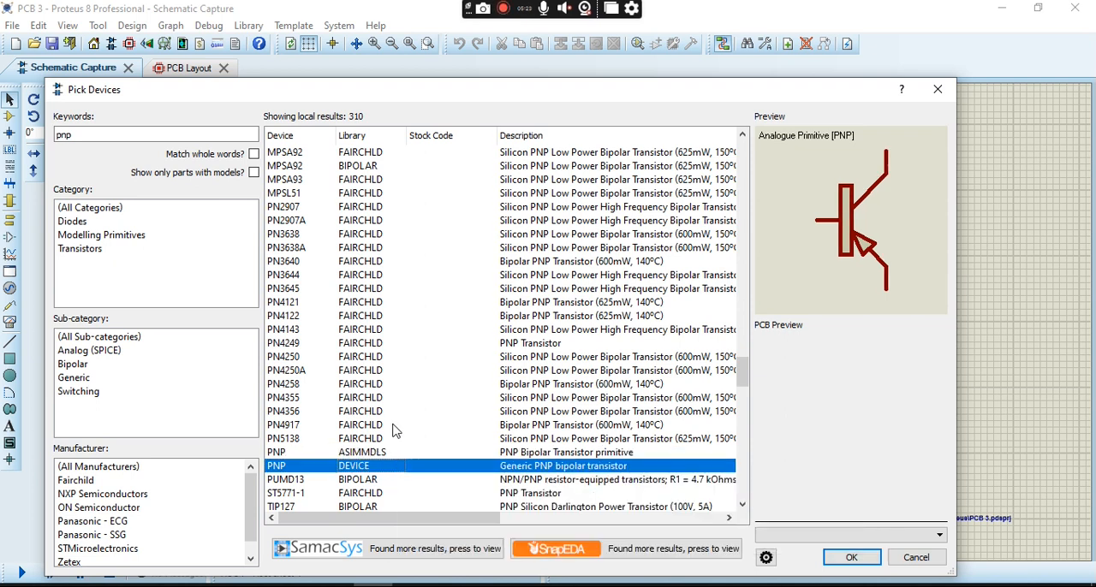
pyautogui.click(395, 428)
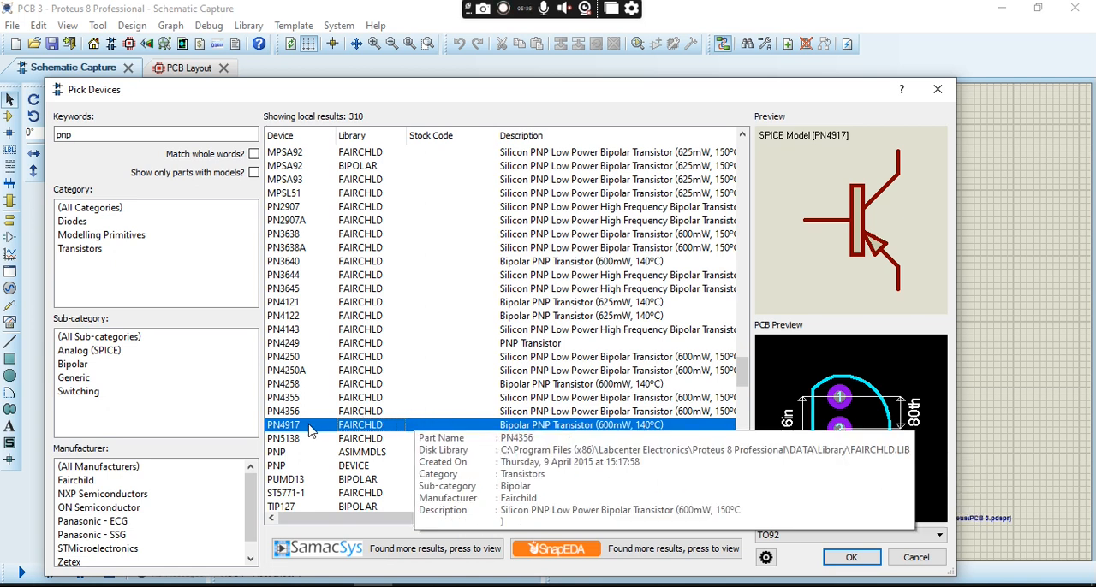
# - Search the device library for "resistor"
pyautogui.doubleClick(135, 136)
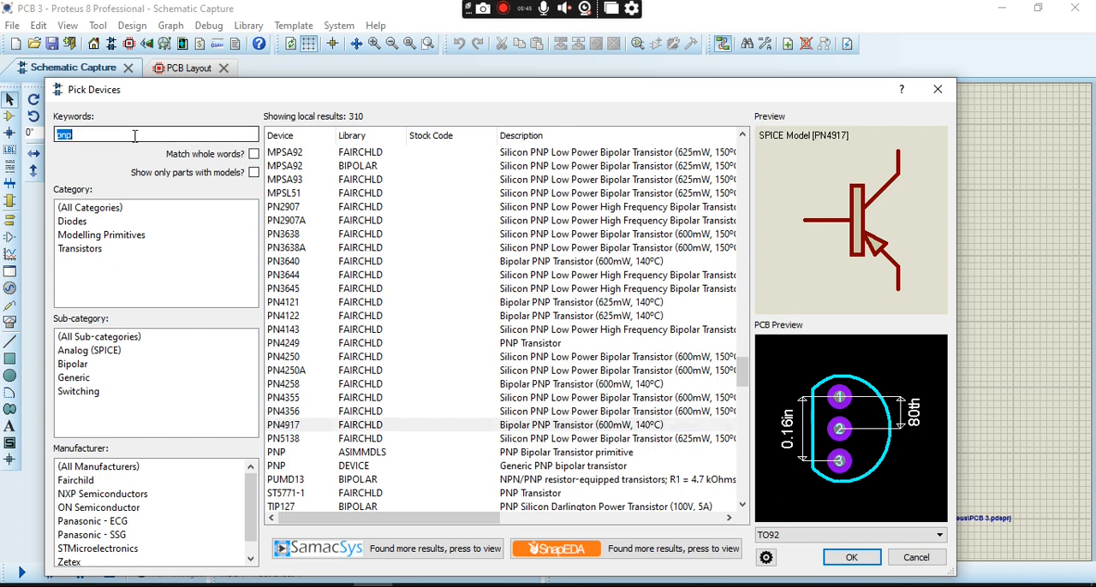
pyautogui.write('resistor')
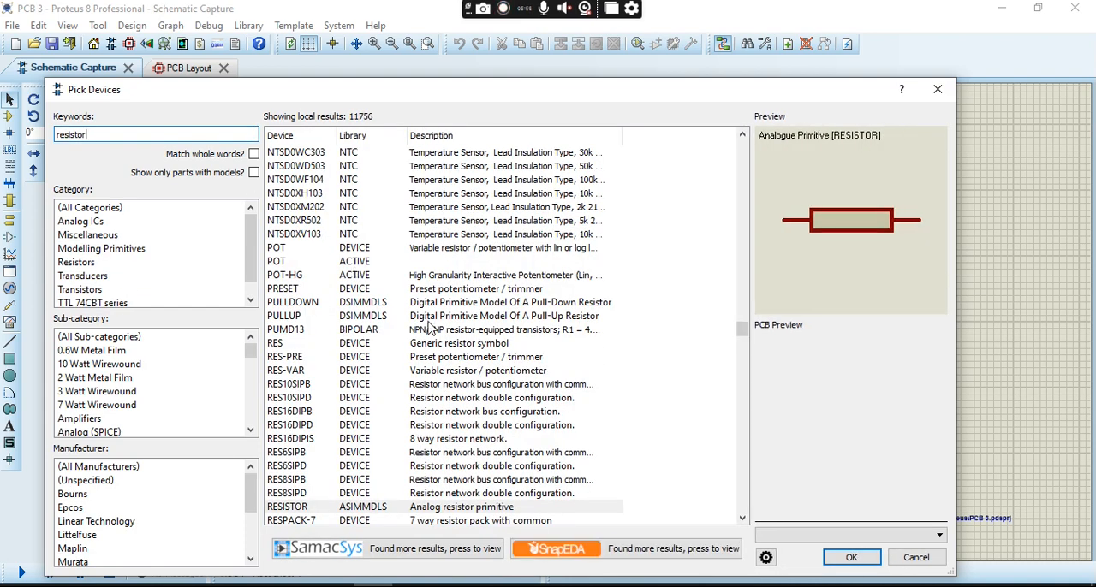
pyautogui.scroll(-1, 431, 330)
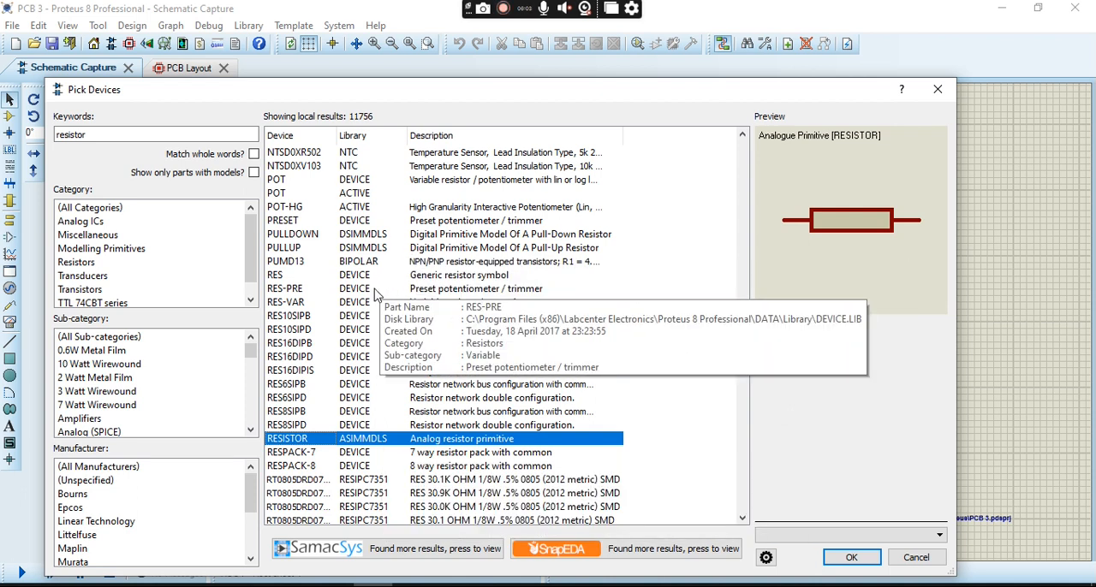
# - Examine the symbols and PCB footprints of the resistor networks, SMD resistors and variable resistors among the search results
pyautogui.click(360, 345)
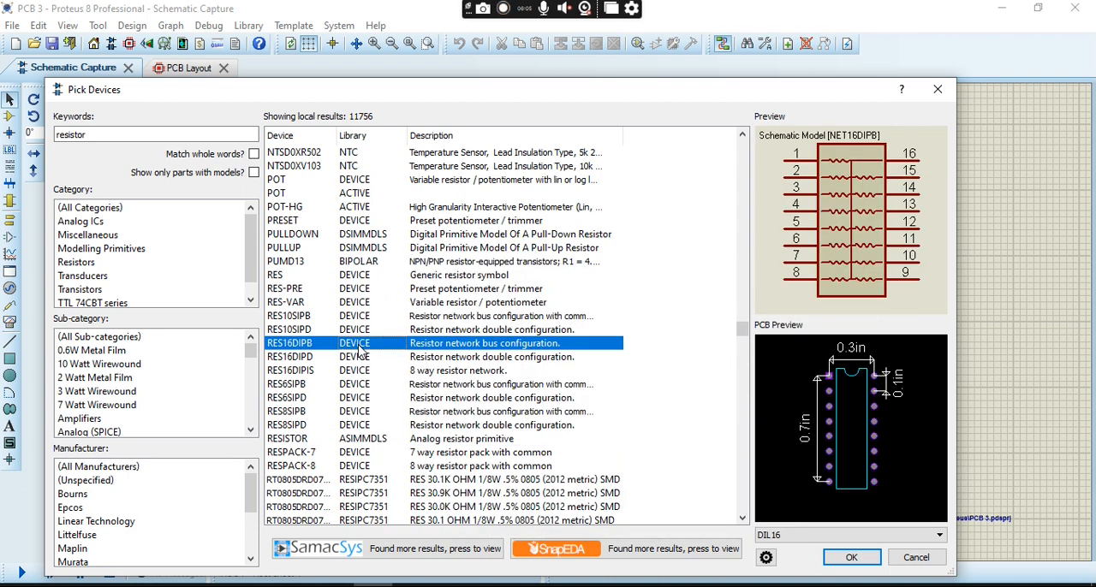
pyautogui.click(362, 360)
pyautogui.press('Down')
pyautogui.press('Down')
pyautogui.press('Down')
pyautogui.press('Down')
pyautogui.press('Down')
pyautogui.press('Down')
pyautogui.press('Down')
pyautogui.press('Down')
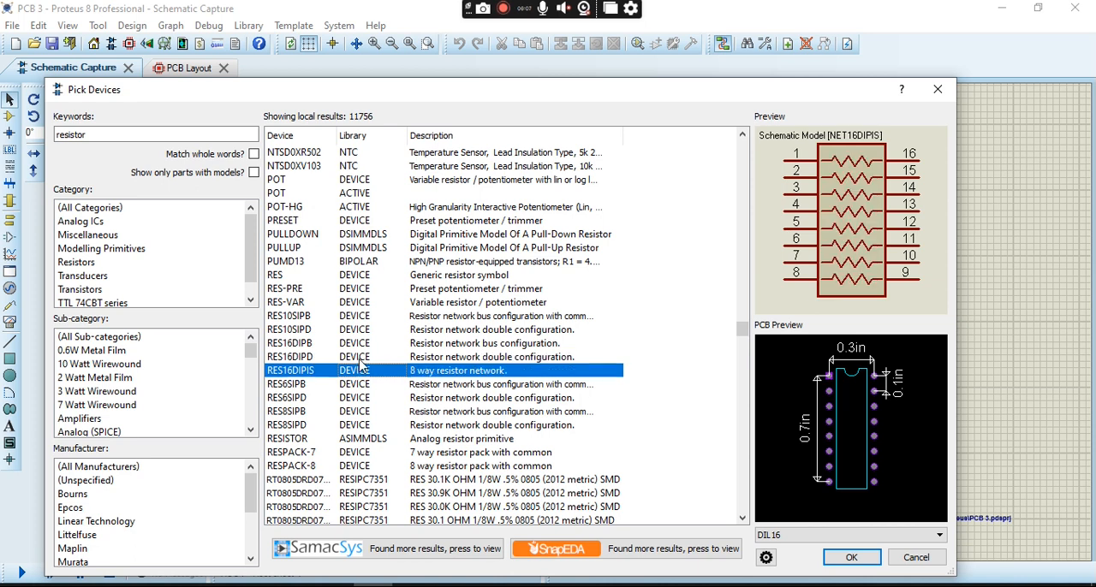
pyautogui.press('Down')
pyautogui.press('Down')
pyautogui.press('Down')
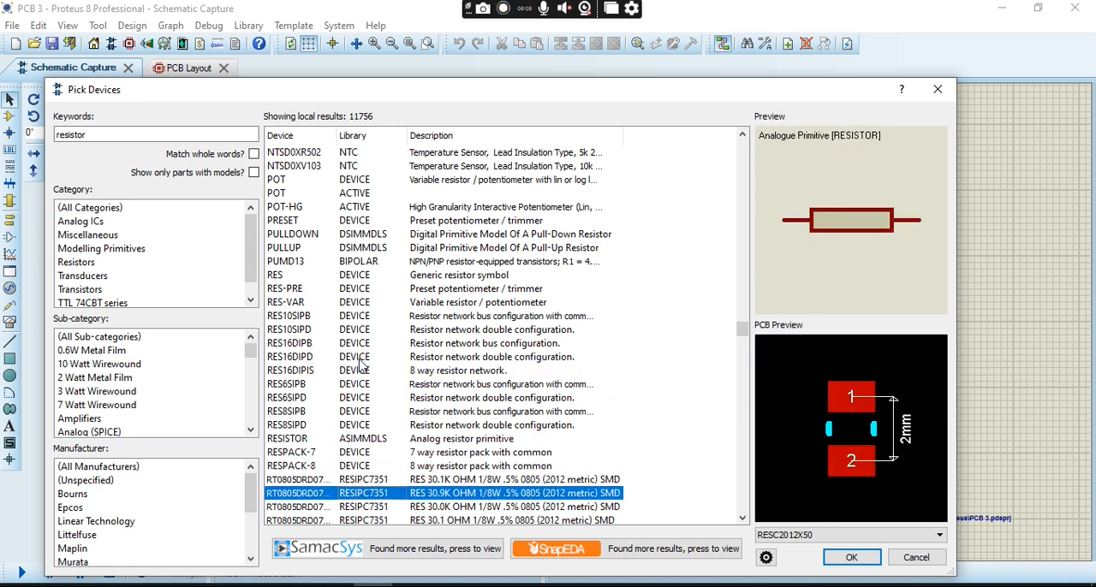
pyautogui.press('Down')
pyautogui.press('Down')
pyautogui.press('Down')
pyautogui.press('Down')
pyautogui.press('Down')
pyautogui.press('Down')
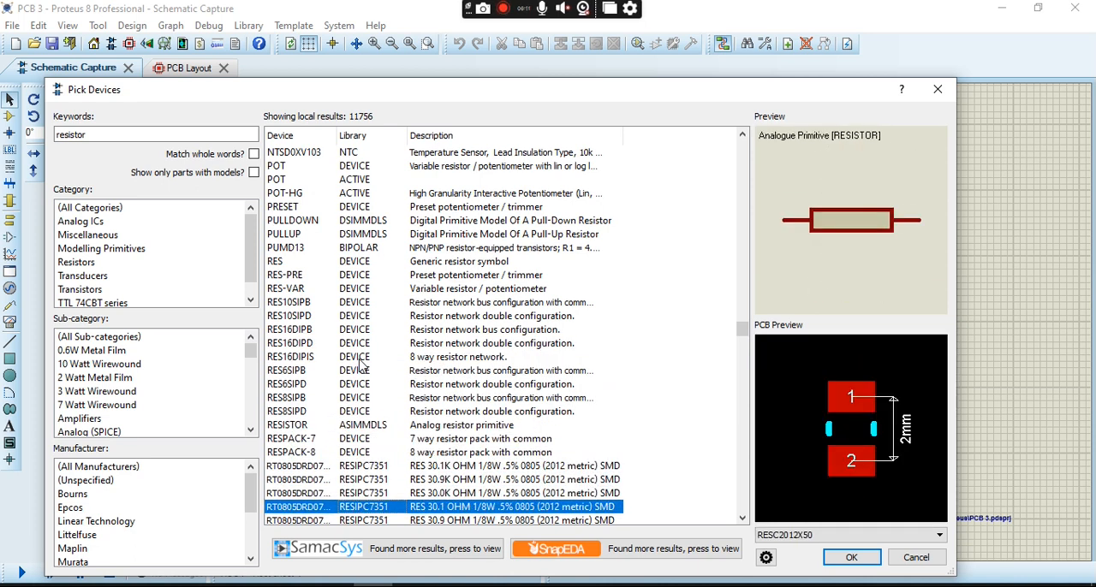
pyautogui.press('Down')
pyautogui.press('Down')
pyautogui.press('Down')
pyautogui.press('Down')
pyautogui.press('Down')
pyautogui.press('Down')
pyautogui.press('Down')
pyautogui.press('Down')
pyautogui.press('Down')
pyautogui.press('Down')
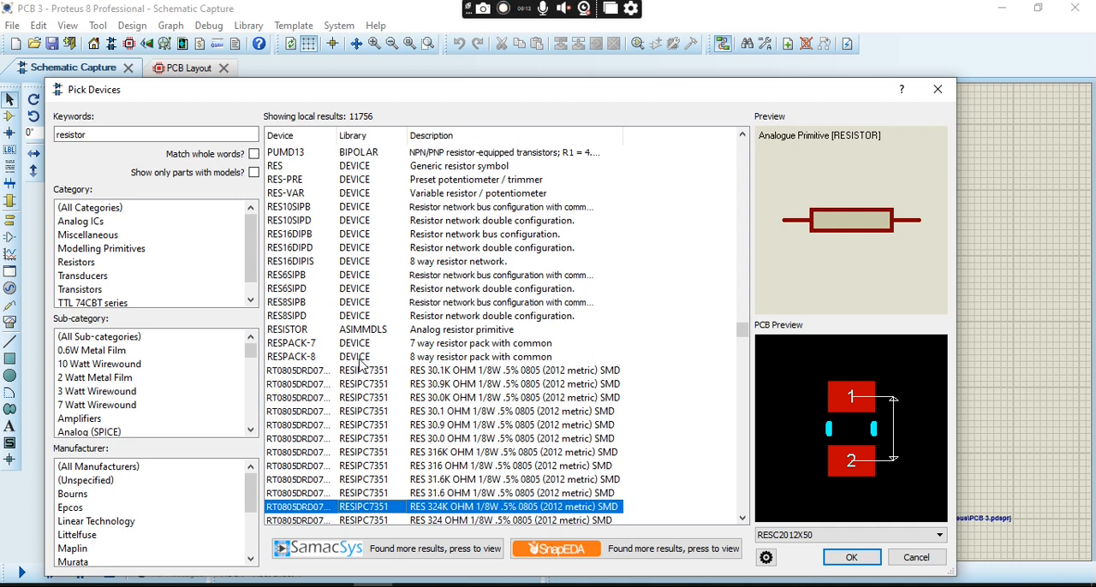
pyautogui.press('Down')
pyautogui.press('Down')
pyautogui.press('Down')
pyautogui.press('Down')
pyautogui.press('Down')
pyautogui.press('Down')
pyautogui.press('Down')
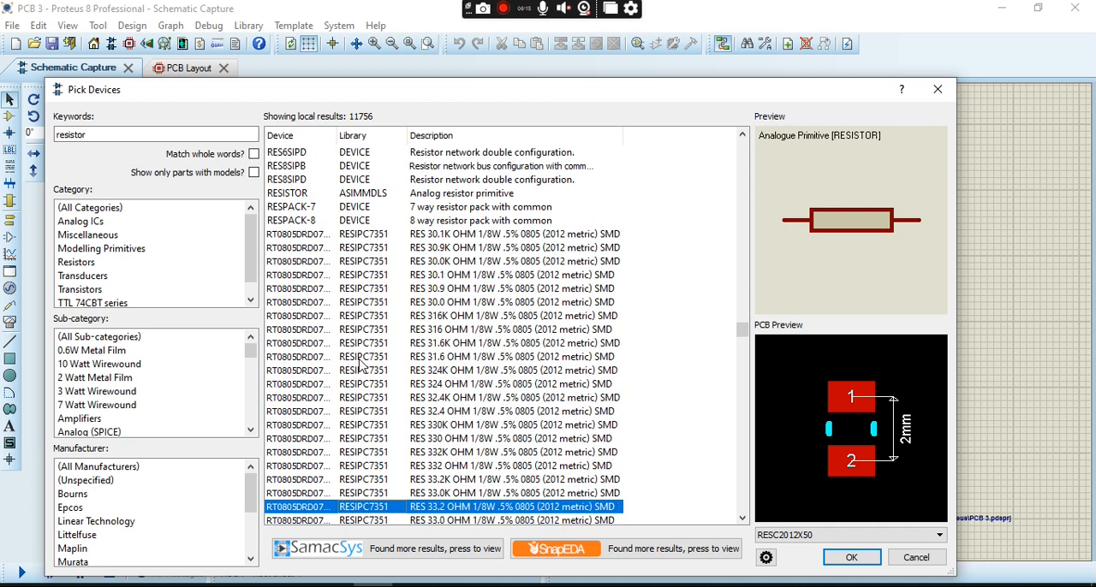
pyautogui.press('Down')
pyautogui.press('Down')
pyautogui.press('Down')
pyautogui.press('Down')
pyautogui.press('Down')
pyautogui.press('Down')
pyautogui.press('Down')
pyautogui.press('Down')
pyautogui.press('Down')
pyautogui.press('Down')
pyautogui.press('Down')
pyautogui.press('Down')
pyautogui.press('Down')
pyautogui.press('Down')
pyautogui.press('Down')
pyautogui.press('Down')
pyautogui.press('Down')
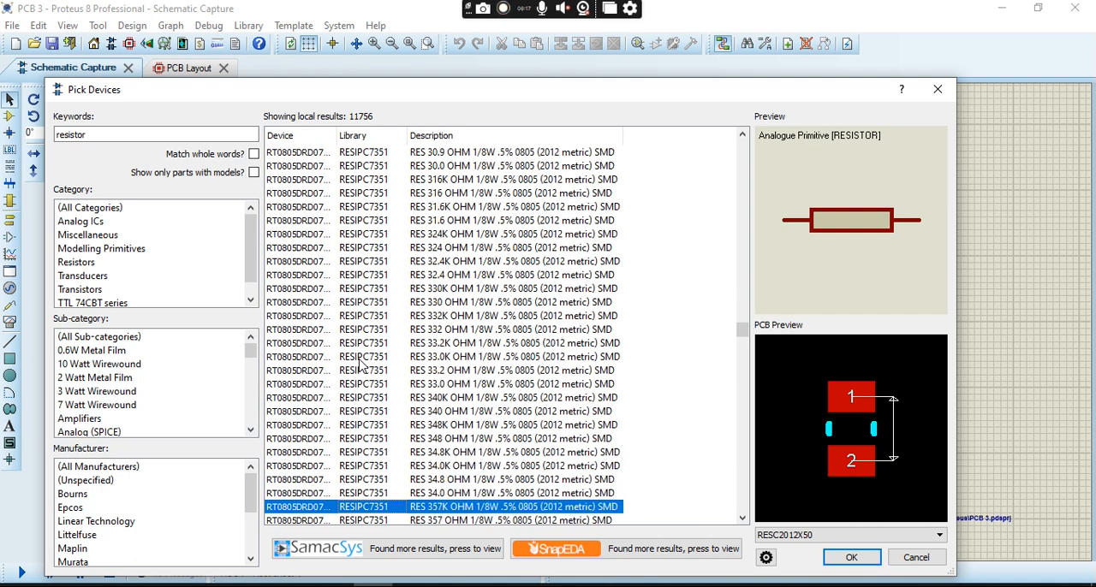
pyautogui.press('Up')
pyautogui.press('Up')
pyautogui.press('Up')
pyautogui.press('Up')
pyautogui.press('Up')
pyautogui.press('Up')
pyautogui.press('Up')
pyautogui.press('Up')
pyautogui.press('Up')
pyautogui.press('Up')
pyautogui.press('Up')
pyautogui.press('Up')
pyautogui.press('Up')
pyautogui.press('Up')
pyautogui.press('Up')
pyautogui.press('Up')
pyautogui.press('Up')
pyautogui.press('Up')
pyautogui.press('Up')
pyautogui.press('Up')
pyautogui.press('Up')
pyautogui.press('Up')
pyautogui.press('Up')
pyautogui.press('Up')
pyautogui.press('Up')
pyautogui.press('Up')
pyautogui.press('Up')
pyautogui.press('Up')
pyautogui.press('Up')
pyautogui.press('Up')
pyautogui.press('Up')
pyautogui.press('Up')
pyautogui.press('Up')
pyautogui.press('Up')
pyautogui.press('Up')
pyautogui.press('Up')
pyautogui.press('Up')
pyautogui.press('Up')
pyautogui.press('Up')
pyautogui.press('Up')
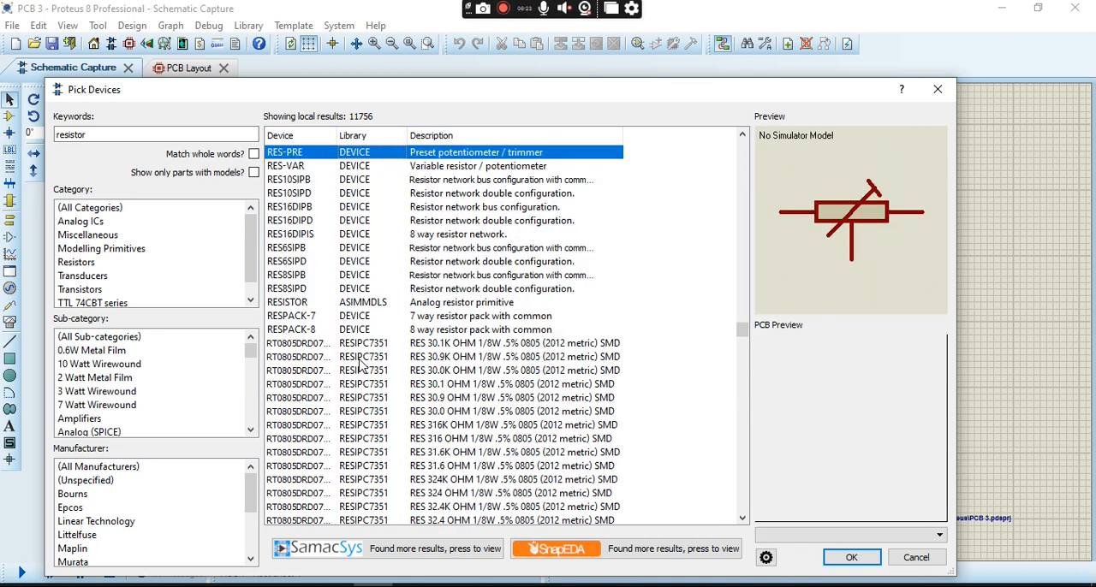
# - Pick the RES generic resistor from the DEVICE library and finish picking devices
pyautogui.press('Down')
pyautogui.press('Down')
pyautogui.press('Down')
pyautogui.press('Down')
pyautogui.press('Down')
pyautogui.press('Down')
pyautogui.press('Down')
pyautogui.press('Down')
pyautogui.press('Down')
pyautogui.press('Down')
pyautogui.press('Up')
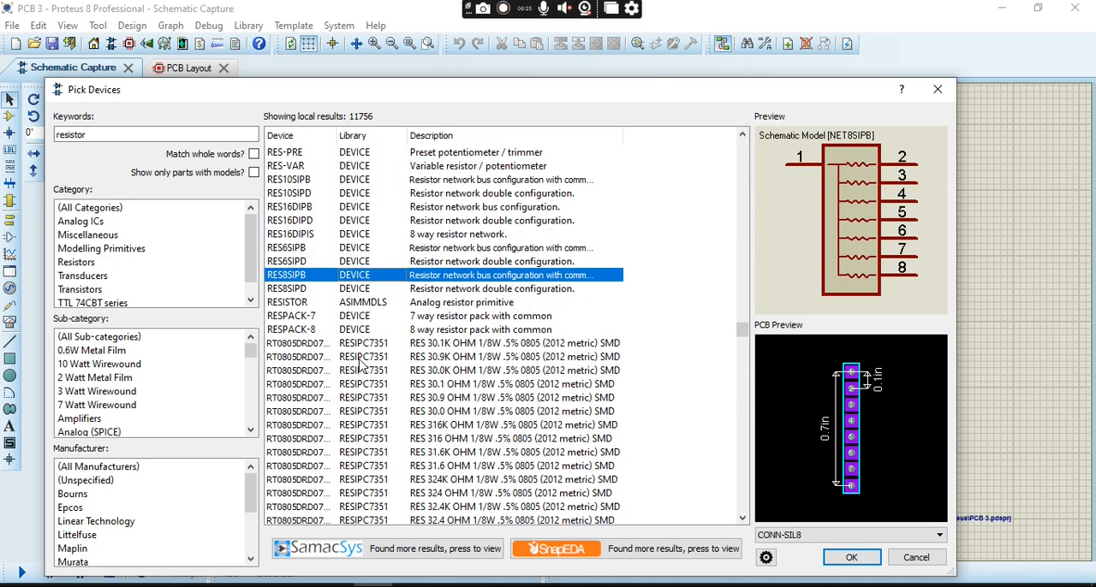
pyautogui.press('Up')
pyautogui.press('Up')
pyautogui.press('Up')
pyautogui.press('Up')
pyautogui.press('Up')
pyautogui.press('Up')
pyautogui.press('Up')
pyautogui.press('Up')
pyautogui.press('Up')
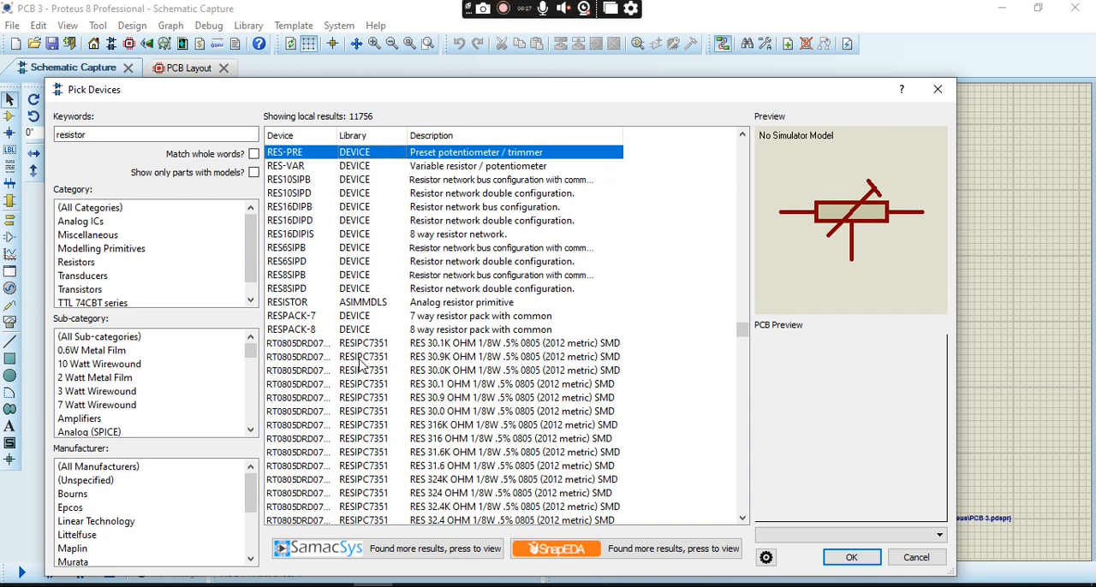
pyautogui.press('Up')
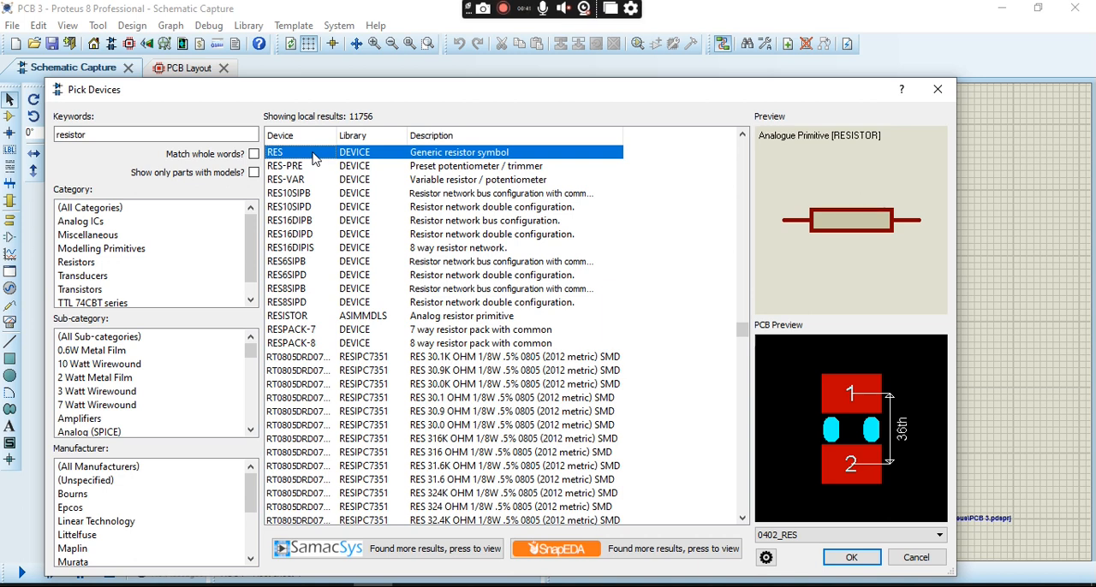
pyautogui.click(873, 565)
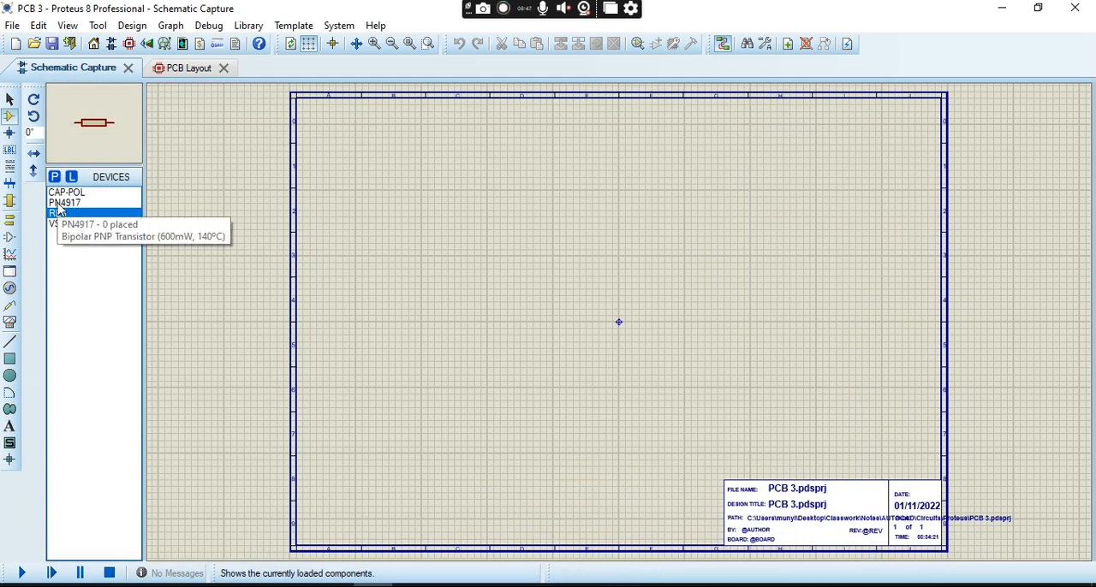
# - Check the reference circuit image and place the VSINE source on the lower left of the sheet with a CAP-POL capacitor above and right of it
pyautogui.click(412, 586)
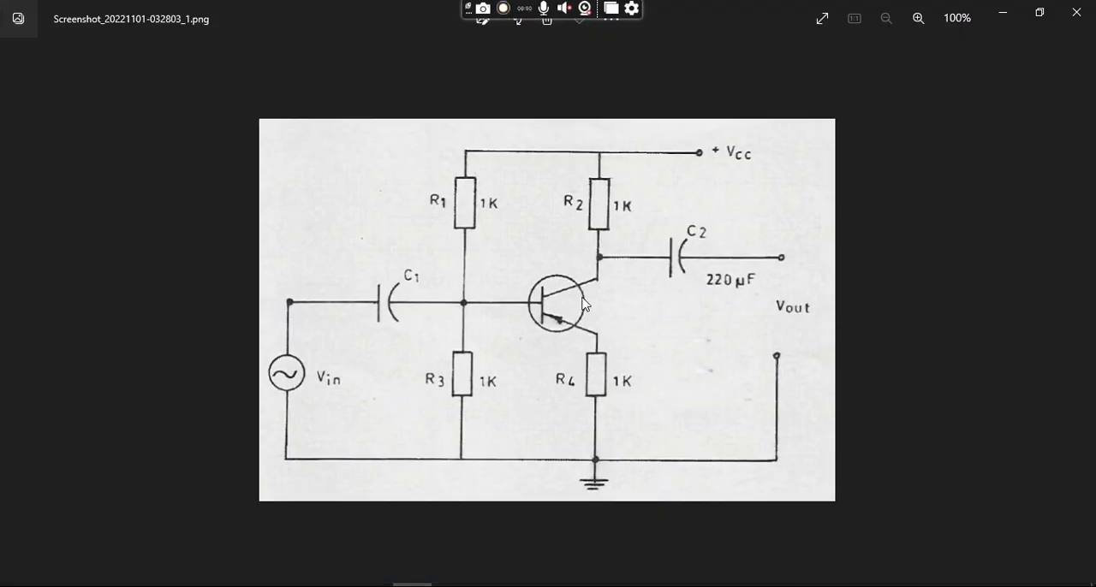
pyautogui.click(1006, 10)
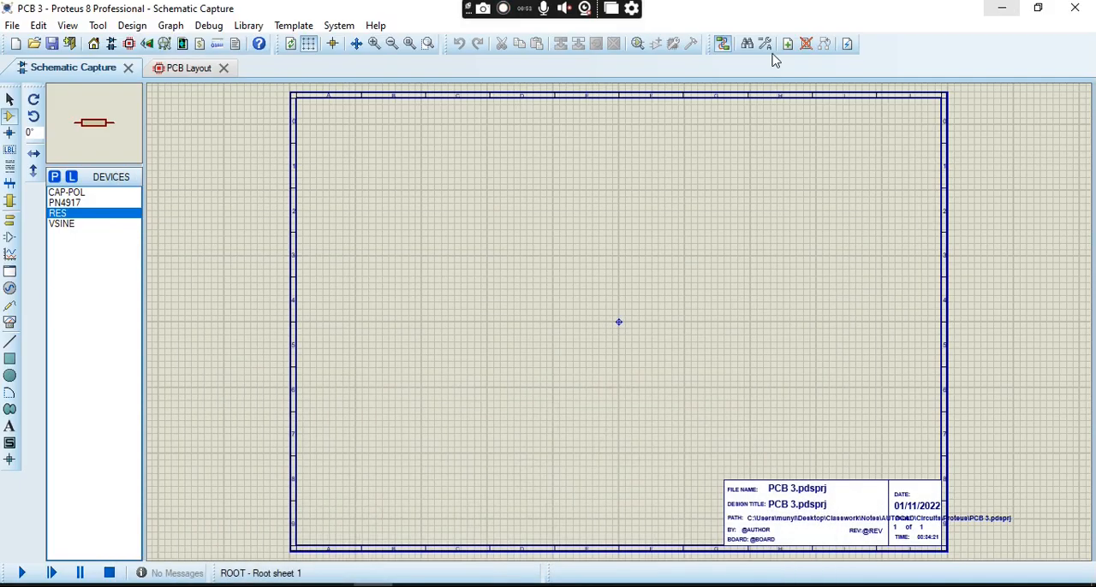
pyautogui.click(69, 192)
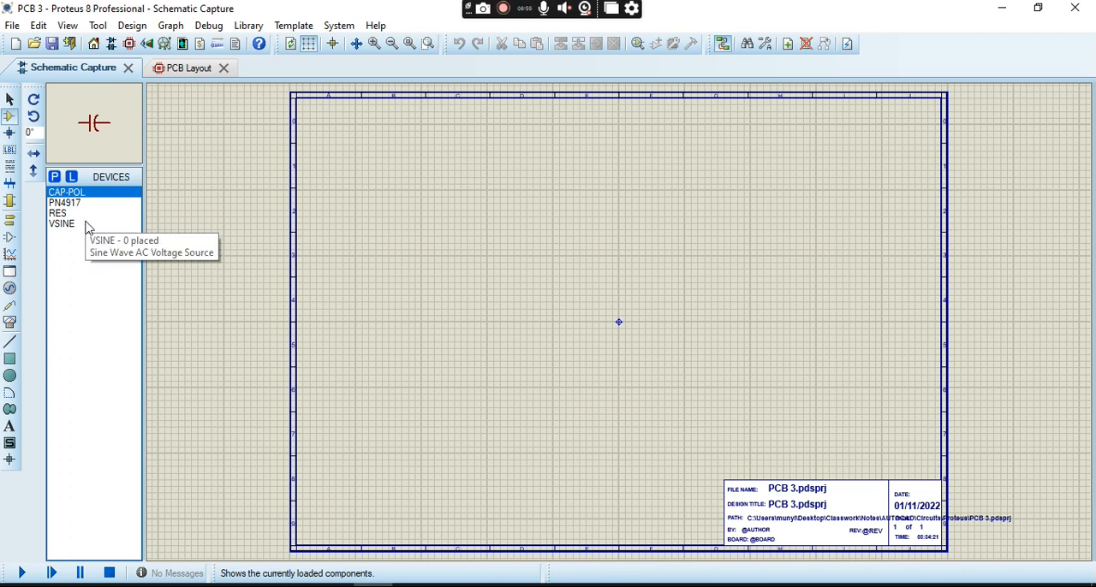
pyautogui.click(86, 225)
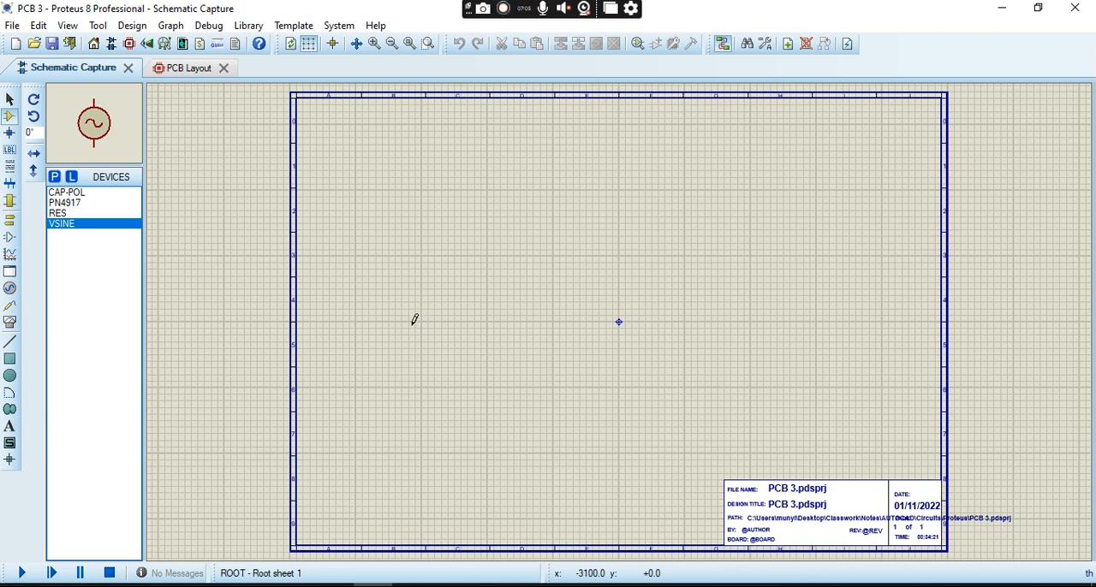
pyautogui.click(398, 384)
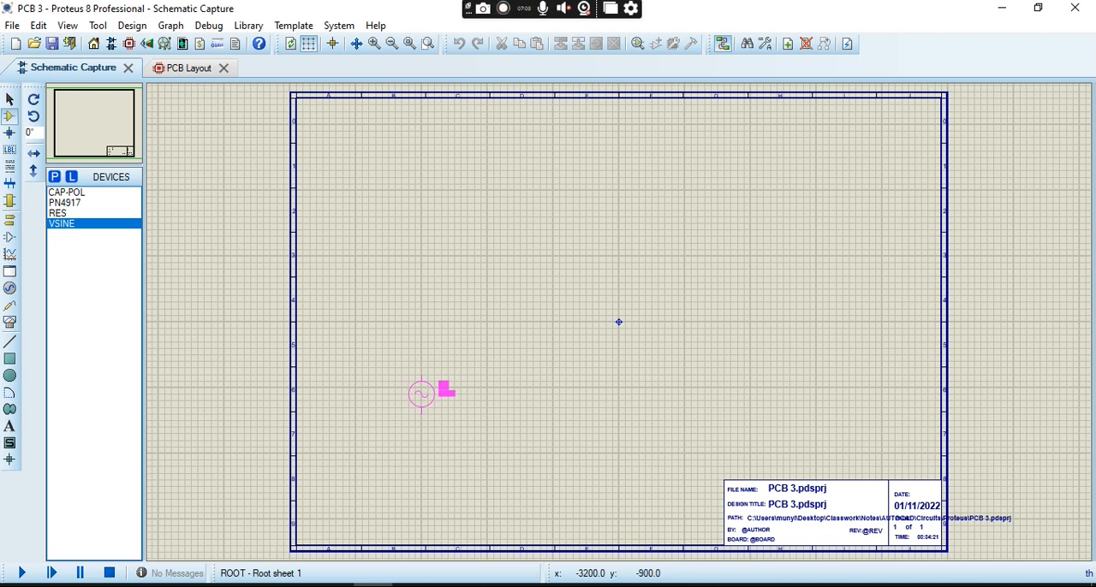
pyautogui.click(413, 385)
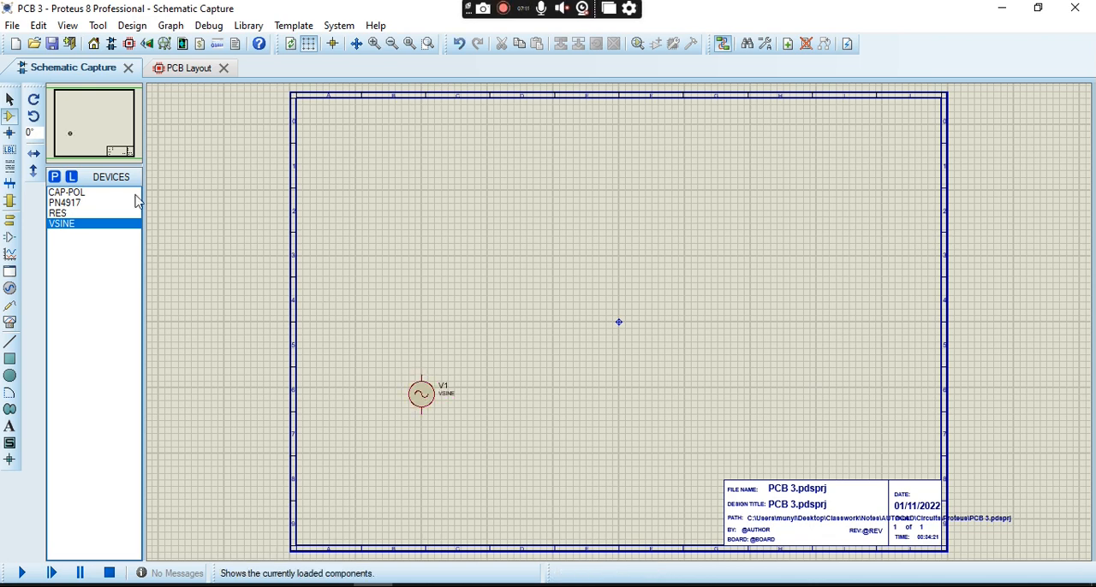
pyautogui.click(103, 194)
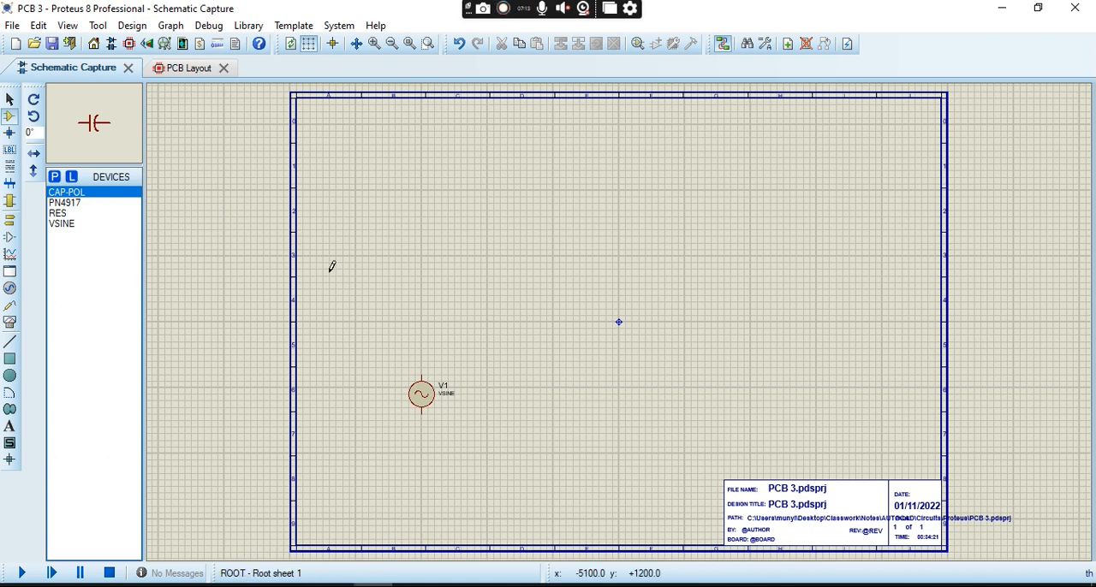
pyautogui.click(491, 329)
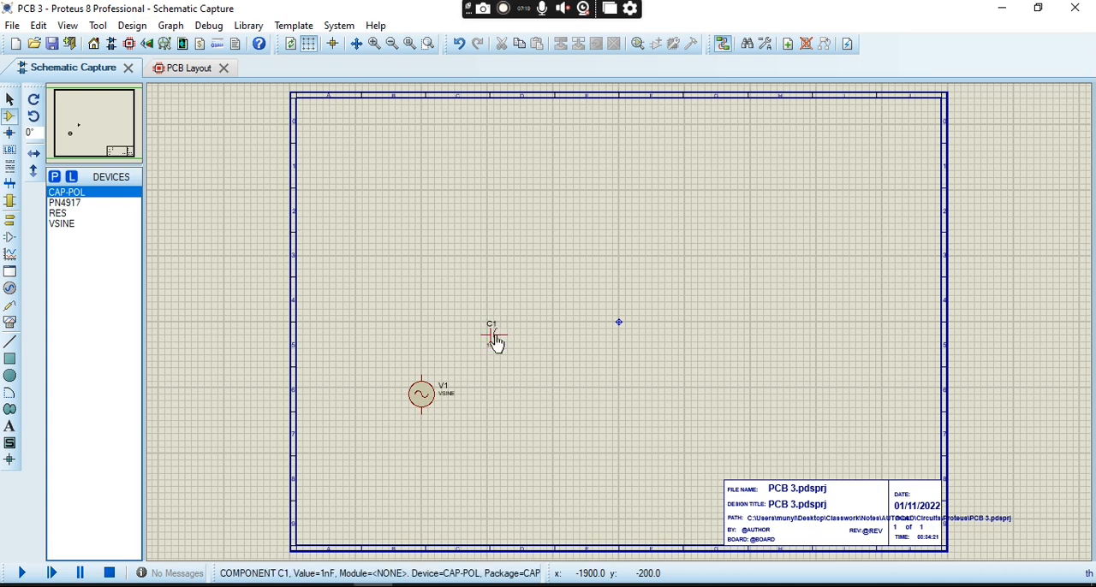
# - Place a RES resistor above and to the right of the capacitor and rotate it clockwise to stand vertically
pyautogui.click(91, 213)
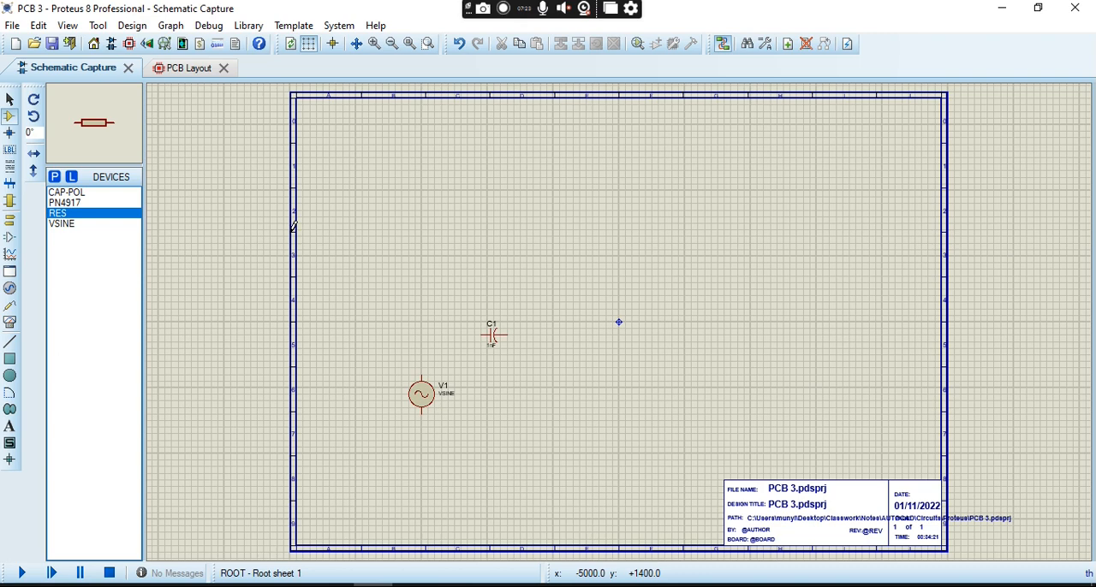
pyautogui.click(589, 232)
pyautogui.click(590, 250)
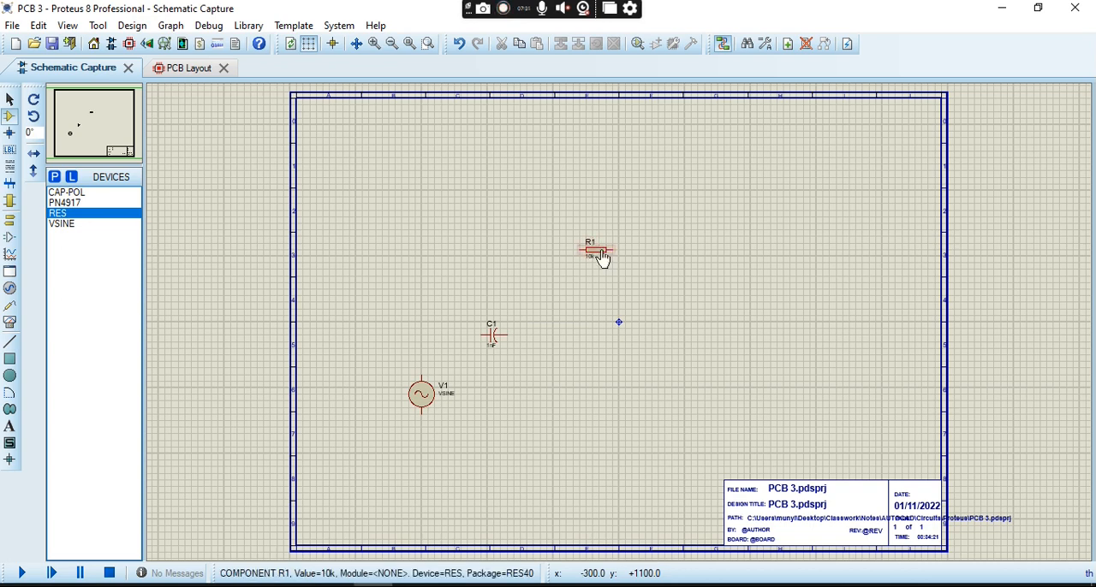
pyautogui.rightClick(604, 248)
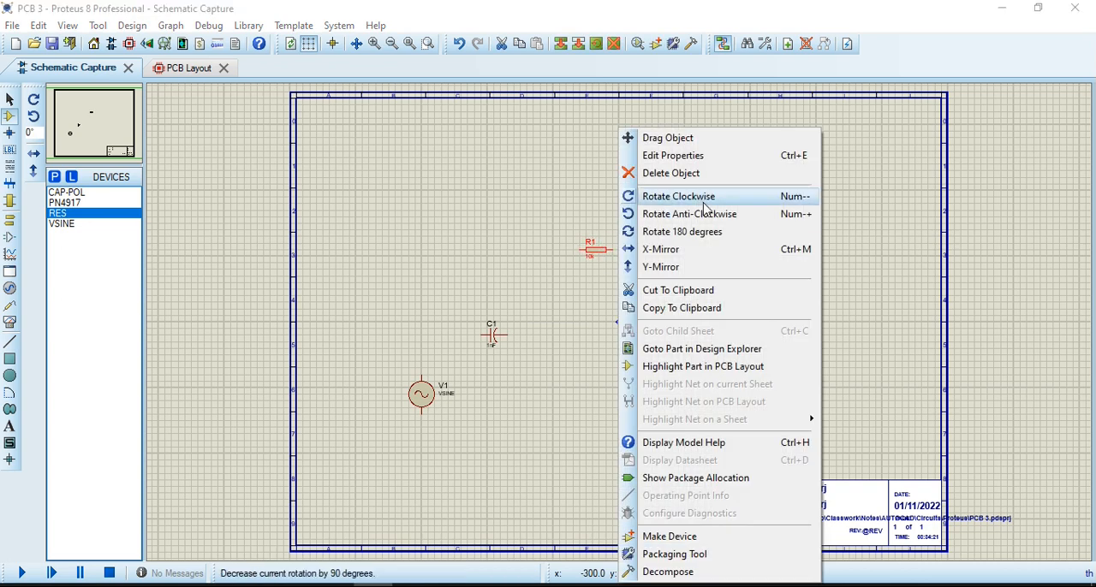
pyautogui.click(714, 196)
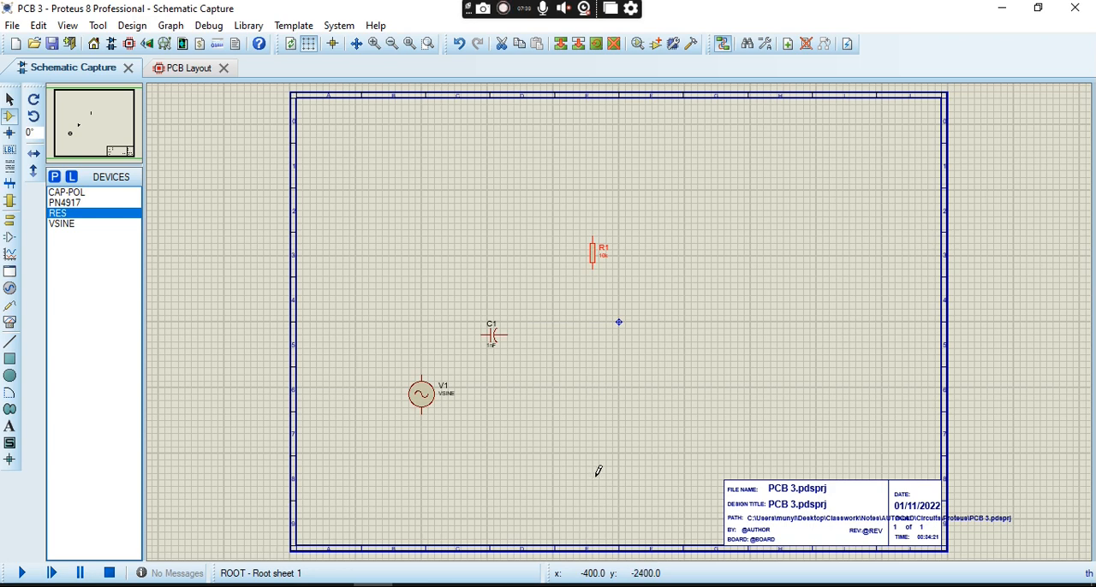
# - Place a second RES resistor well below R1 and rotate it clockwise to stand vertically
pyautogui.click(602, 387)
pyautogui.click(597, 392)
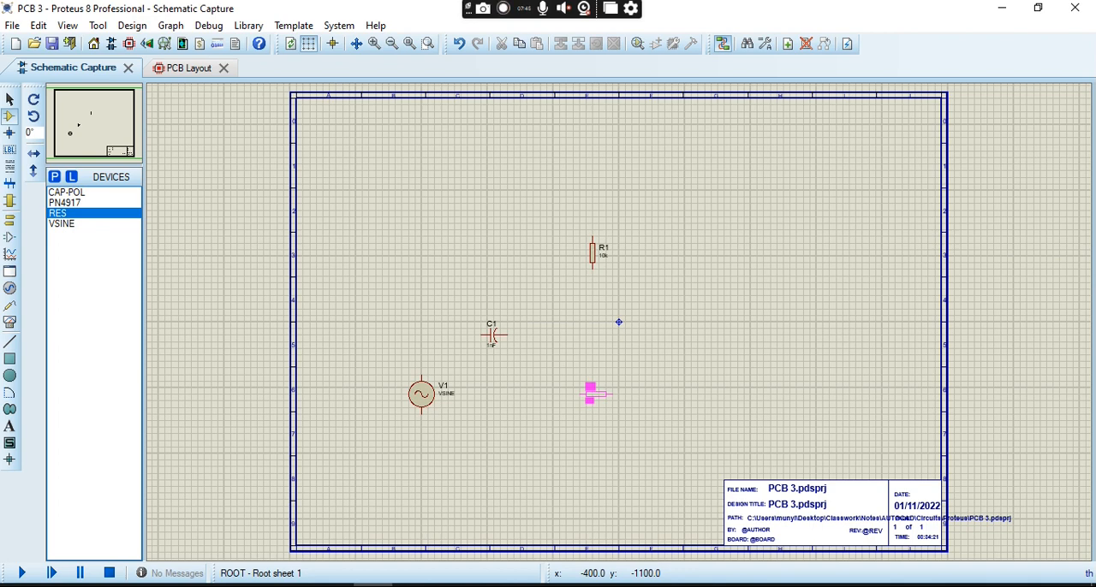
pyautogui.click(597, 395)
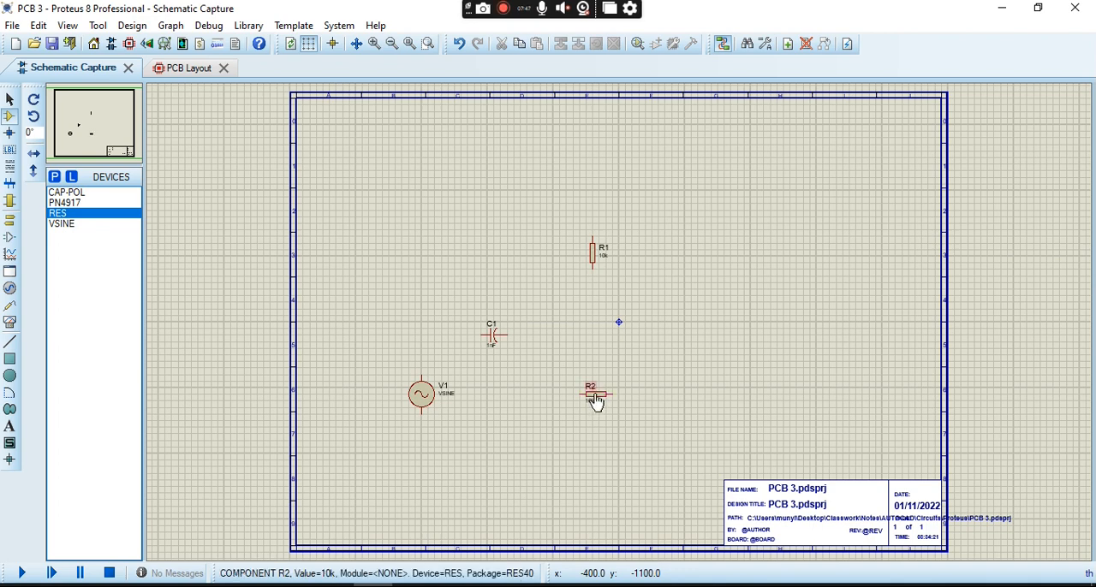
pyautogui.rightClick(602, 402)
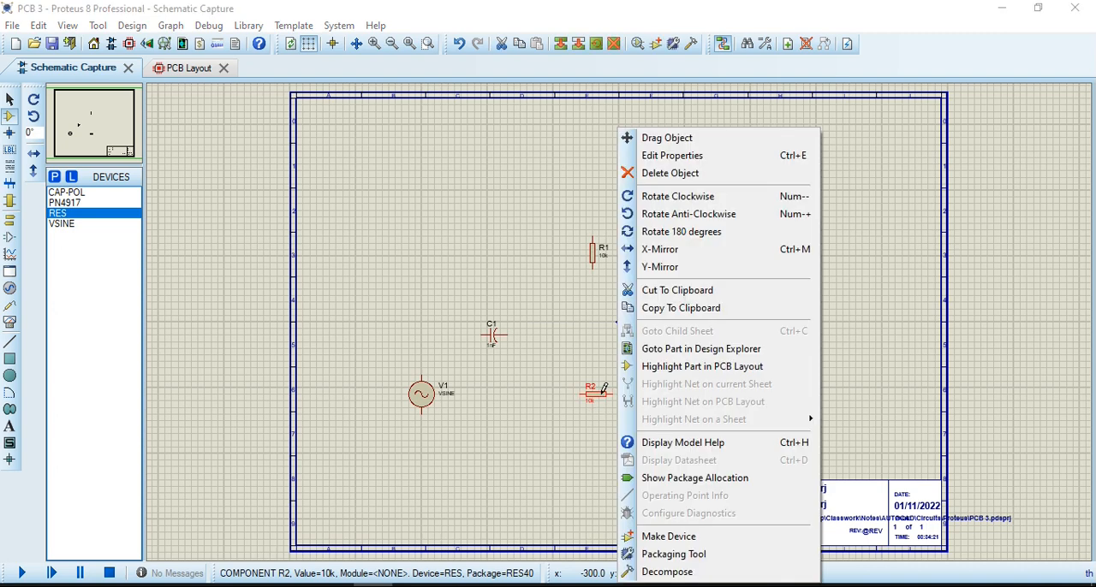
pyautogui.click(704, 199)
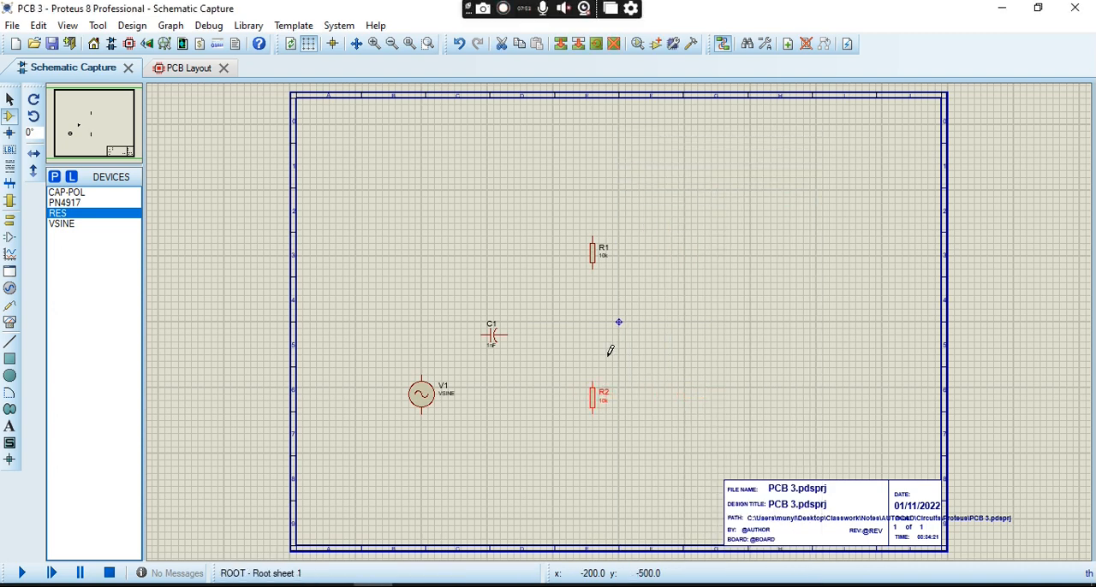
# - Move resistor R2 slightly upward, keeping it in line below R1
pyautogui.rightClick(593, 412)
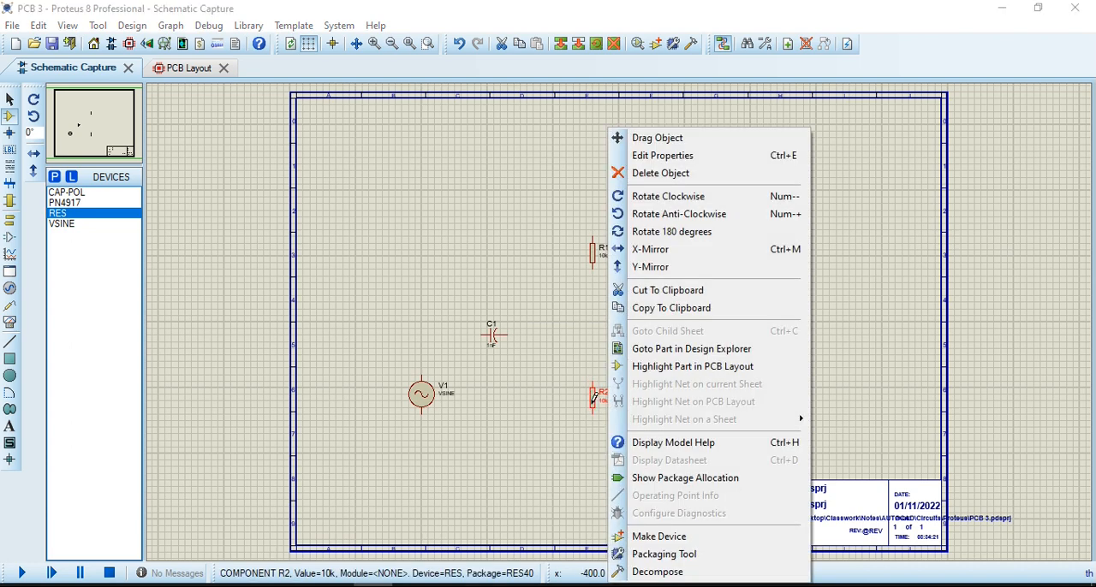
pyautogui.click(716, 142)
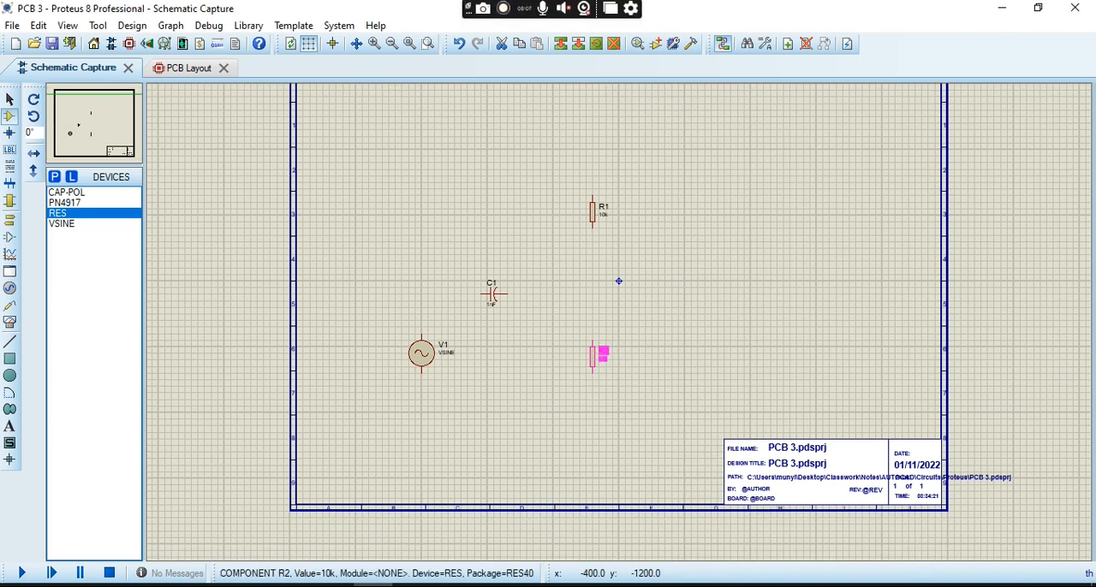
pyautogui.click(599, 352)
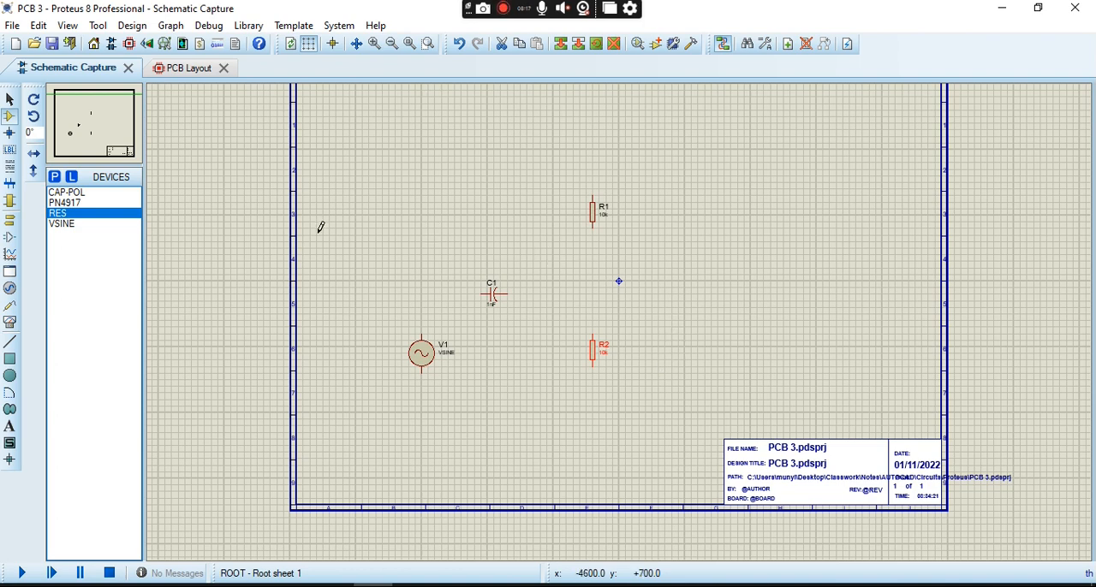
# - Place the PN4917 transistor to the right of R1 and R2, midway between their heights and level with capacitor C1
pyautogui.doubleClick(101, 206)
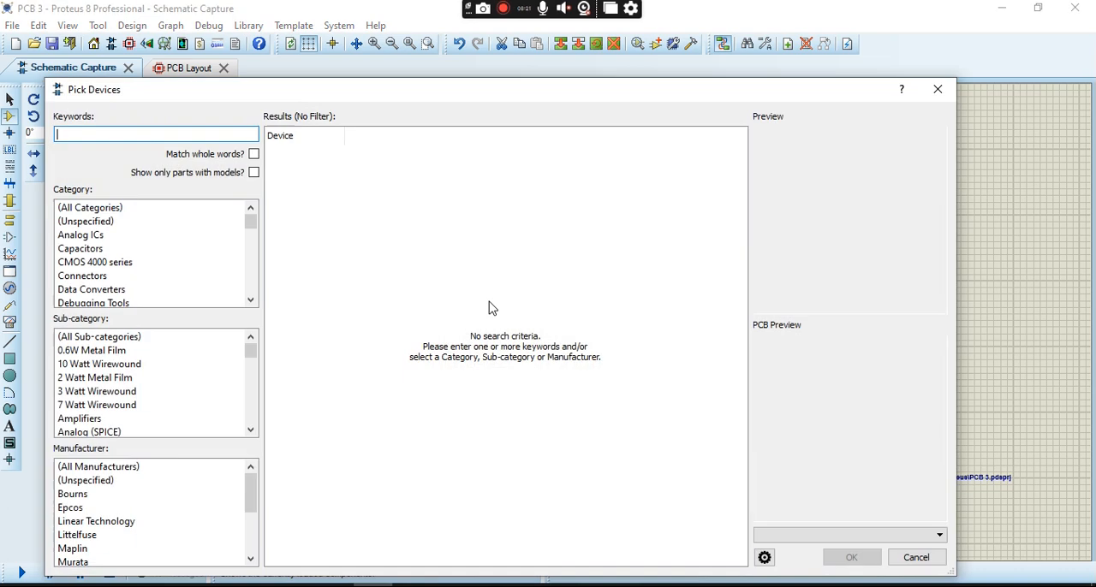
pyautogui.click(937, 91)
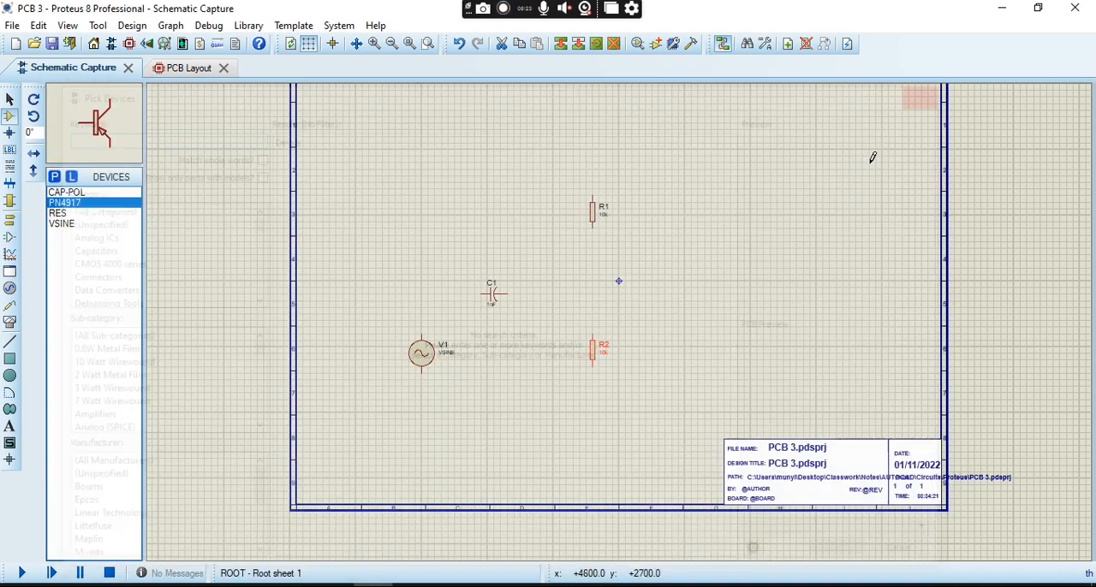
pyautogui.click(671, 296)
pyautogui.click(673, 292)
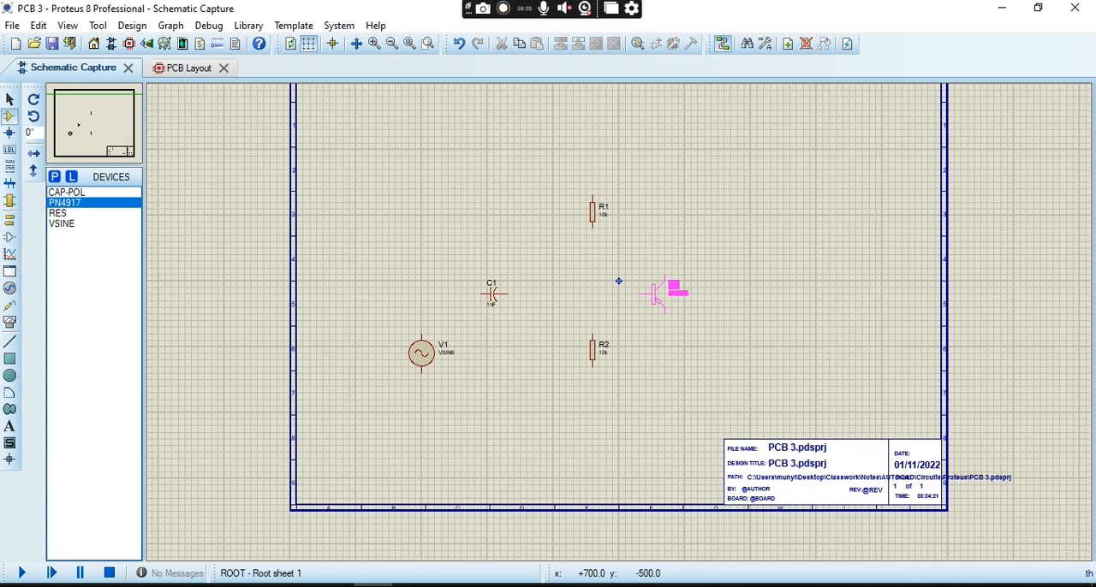
pyautogui.click(657, 297)
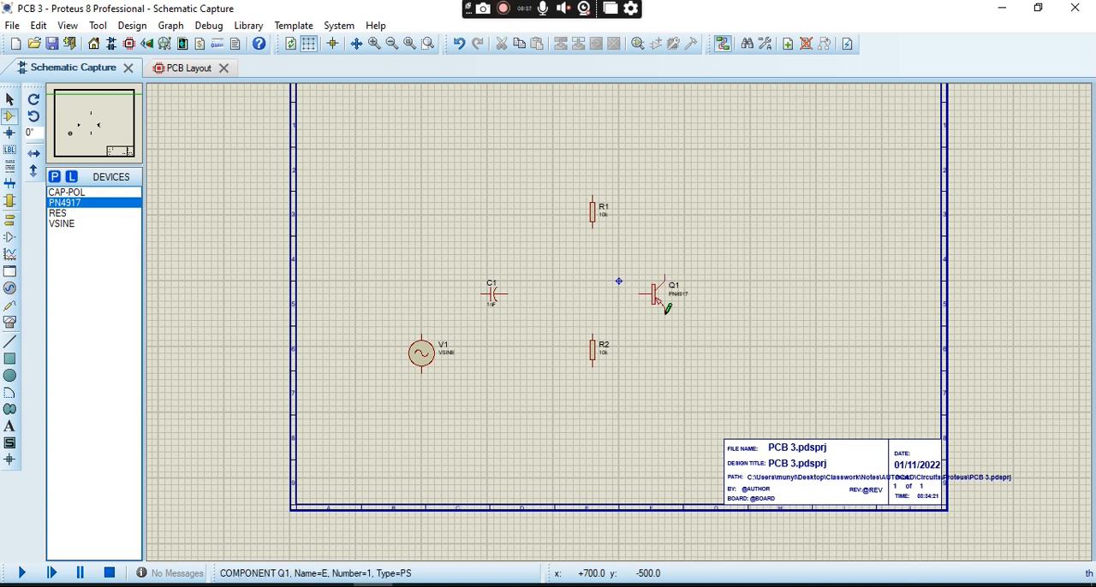
# - Place a RES resistor above the transistor, level with R1, and rotate it clockwise to stand vertically
pyautogui.click(96, 214)
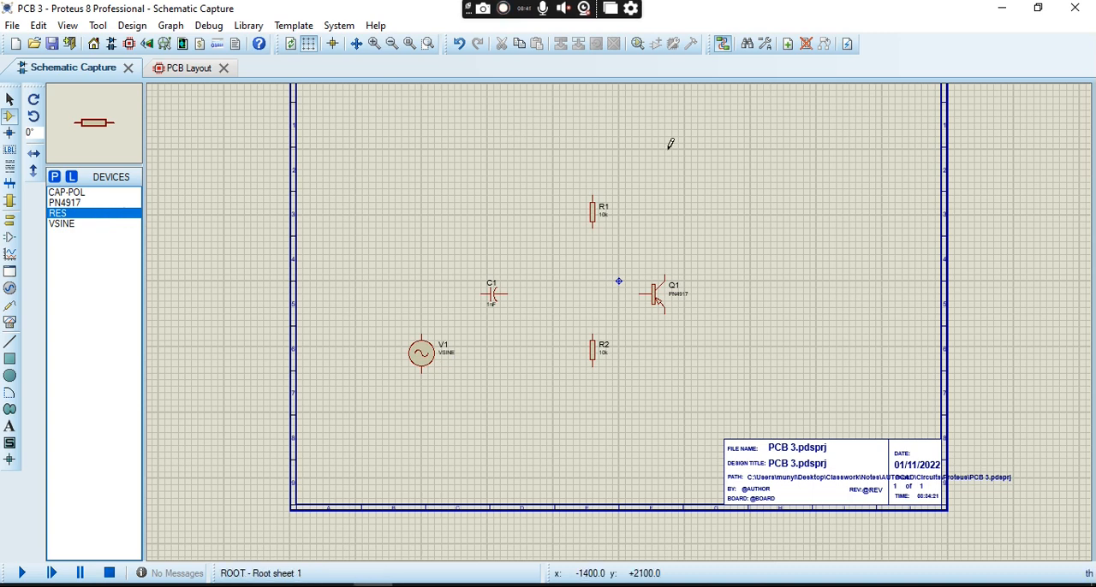
pyautogui.click(687, 207)
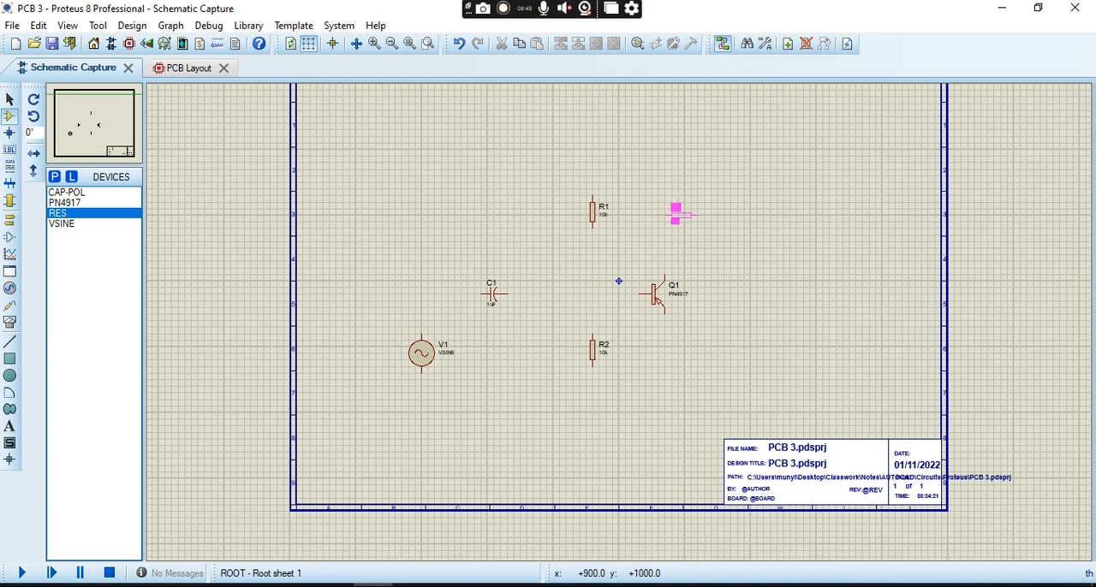
pyautogui.click(682, 215)
pyautogui.rightClick(681, 220)
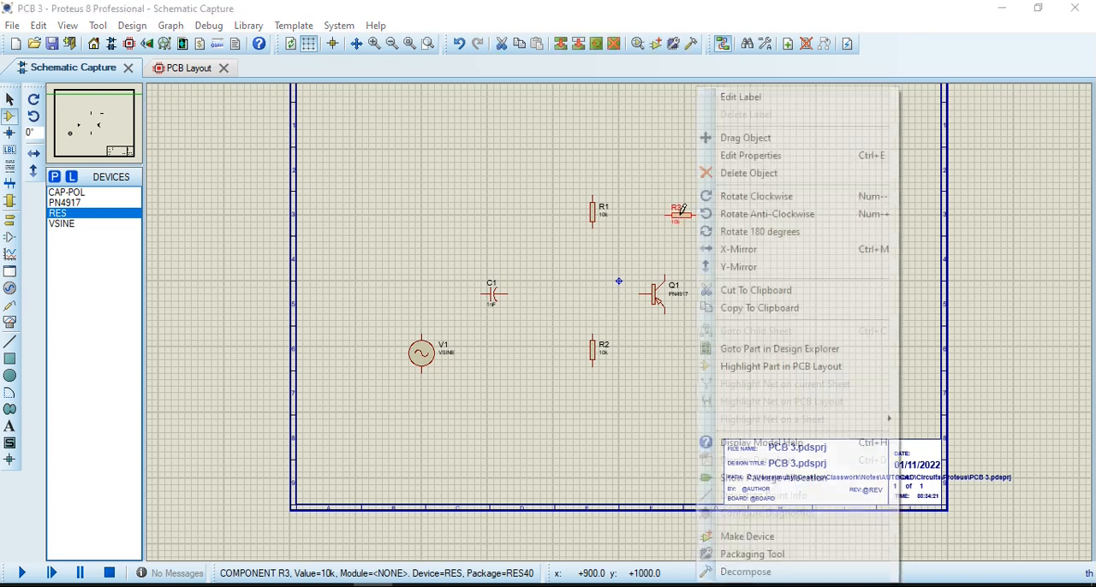
pyautogui.click(791, 198)
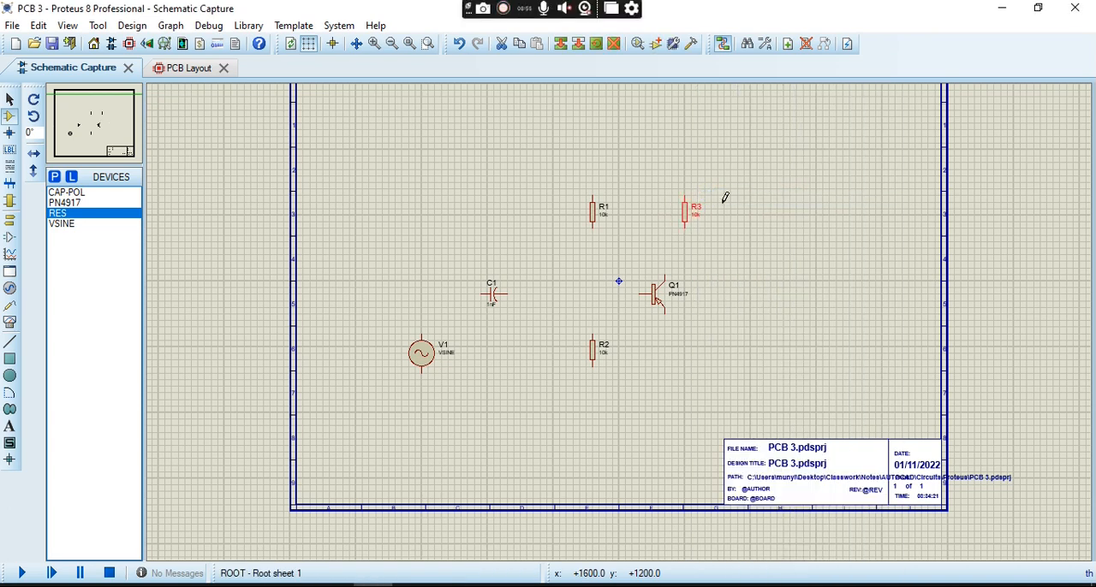
# - Place a RES resistor below the transistor, under R3, and rotate it clockwise to stand vertically
pyautogui.click(687, 347)
pyautogui.click(687, 347)
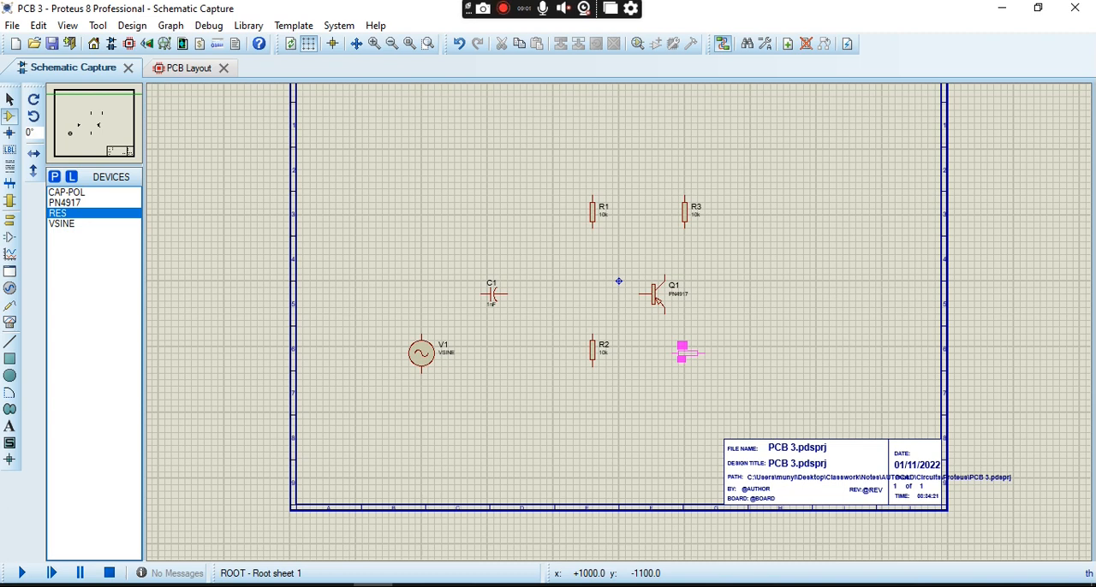
pyautogui.click(684, 352)
pyautogui.click(685, 359)
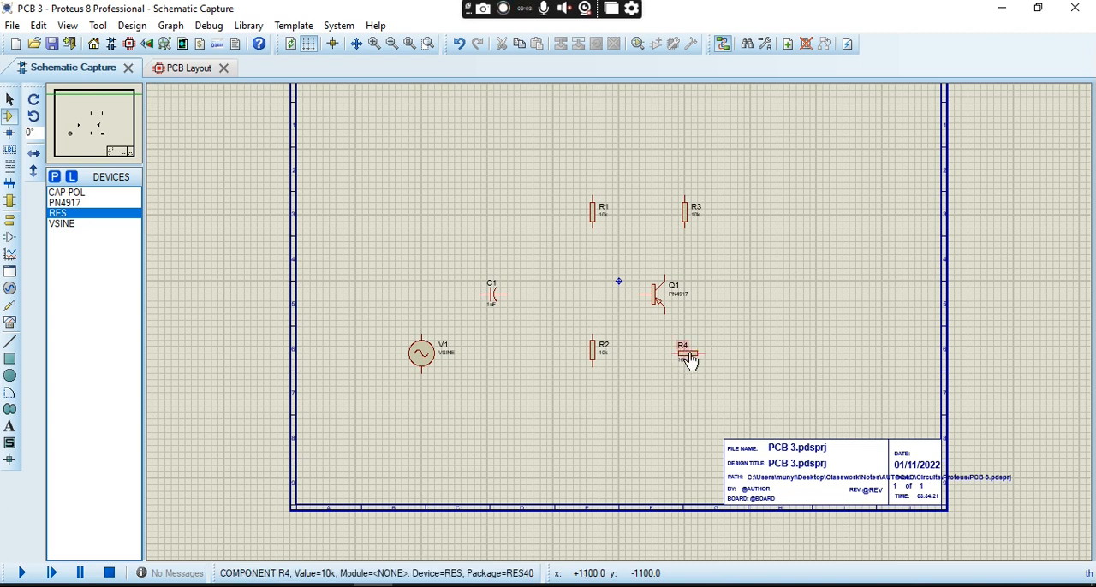
pyautogui.rightClick(694, 365)
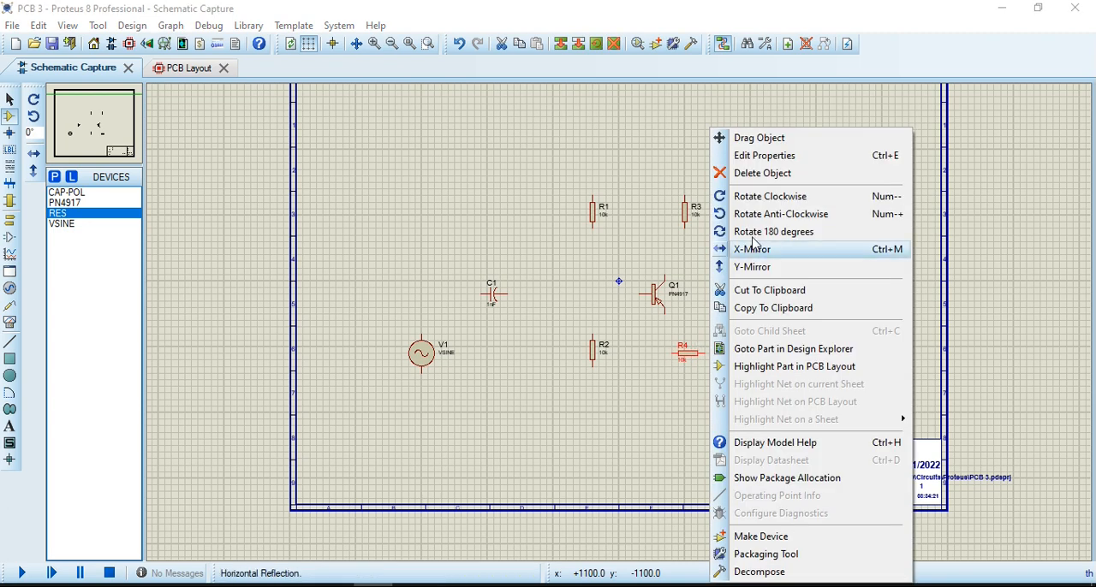
pyautogui.click(773, 199)
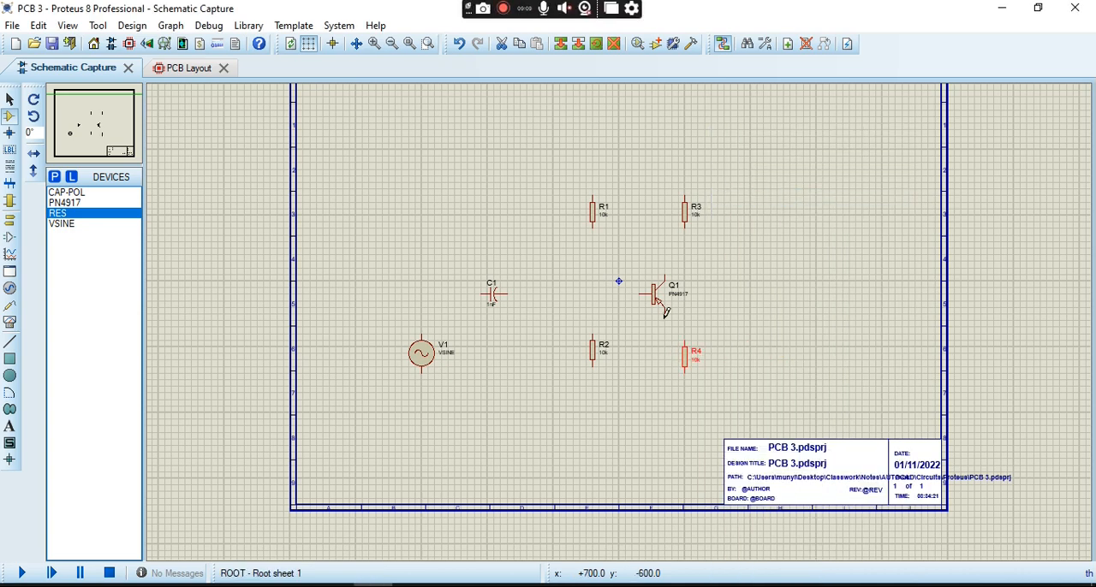
# - Move resistor R2 slightly down so that it lines up horizontally with R4
pyautogui.rightClick(592, 358)
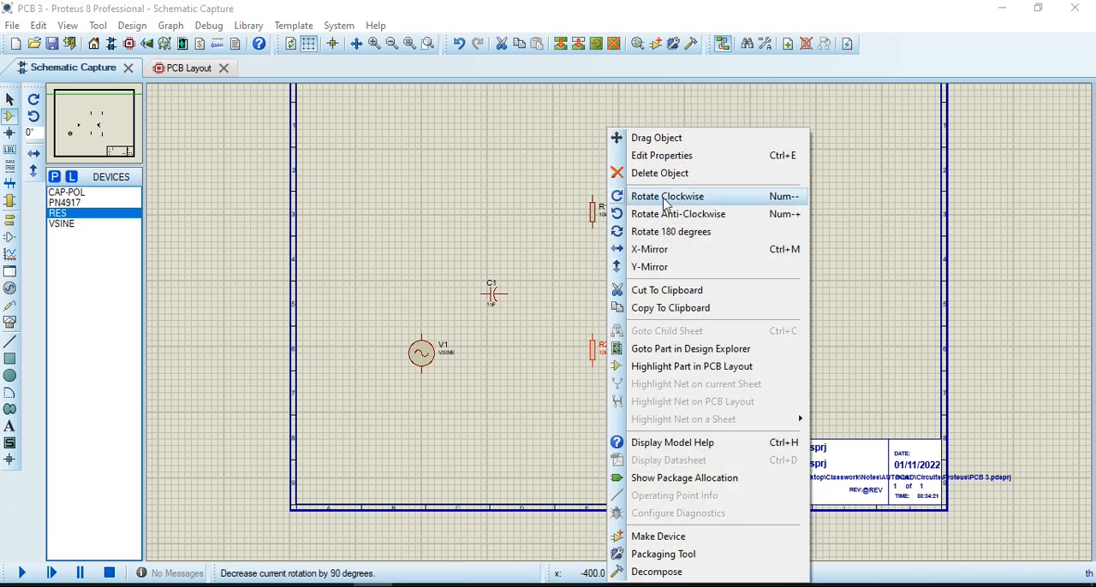
pyautogui.click(656, 138)
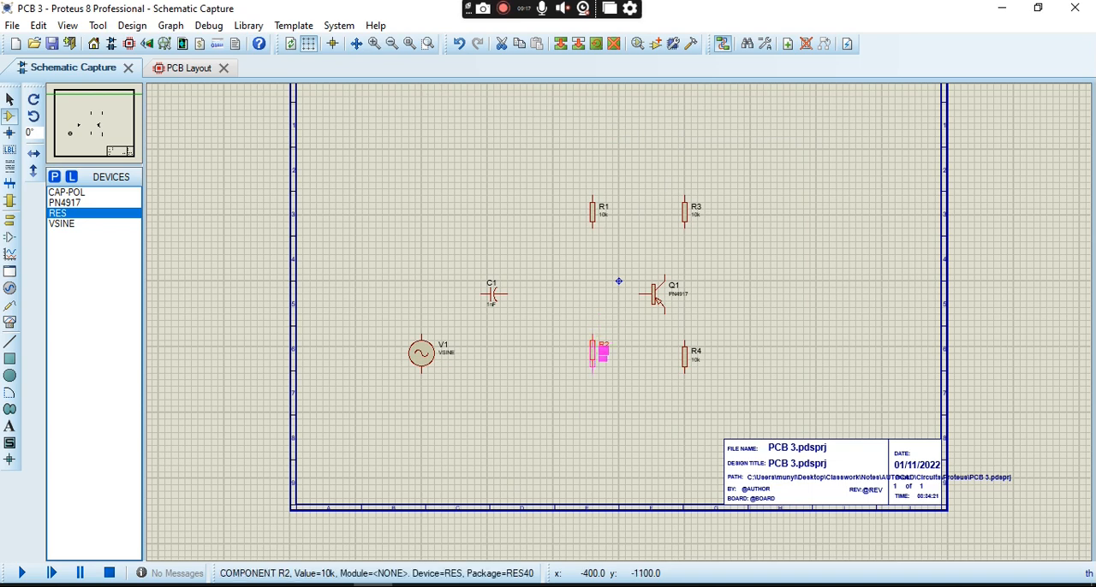
pyautogui.click(595, 356)
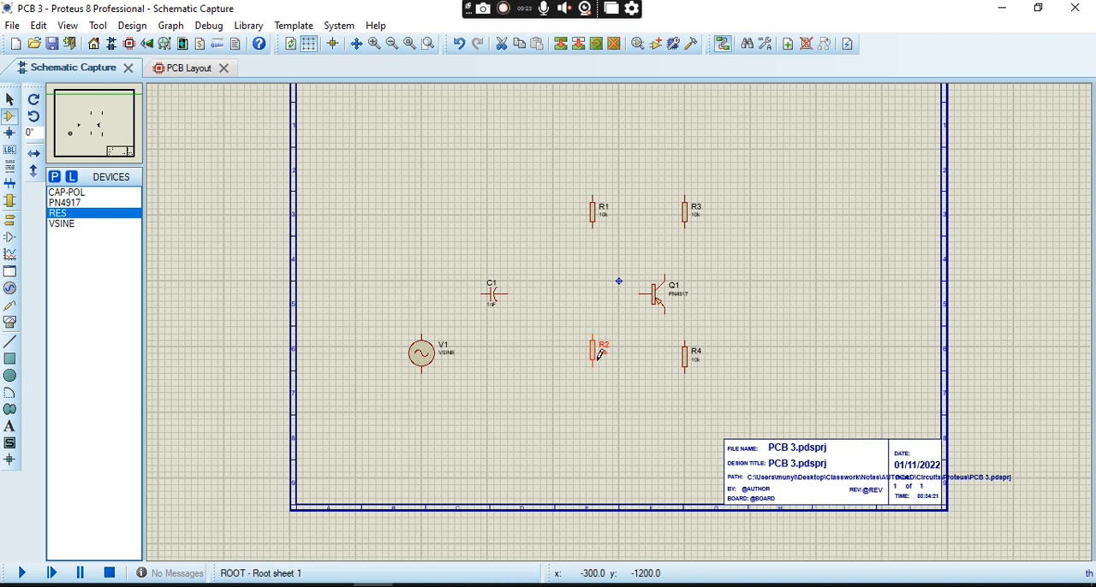
pyautogui.rightClick(594, 366)
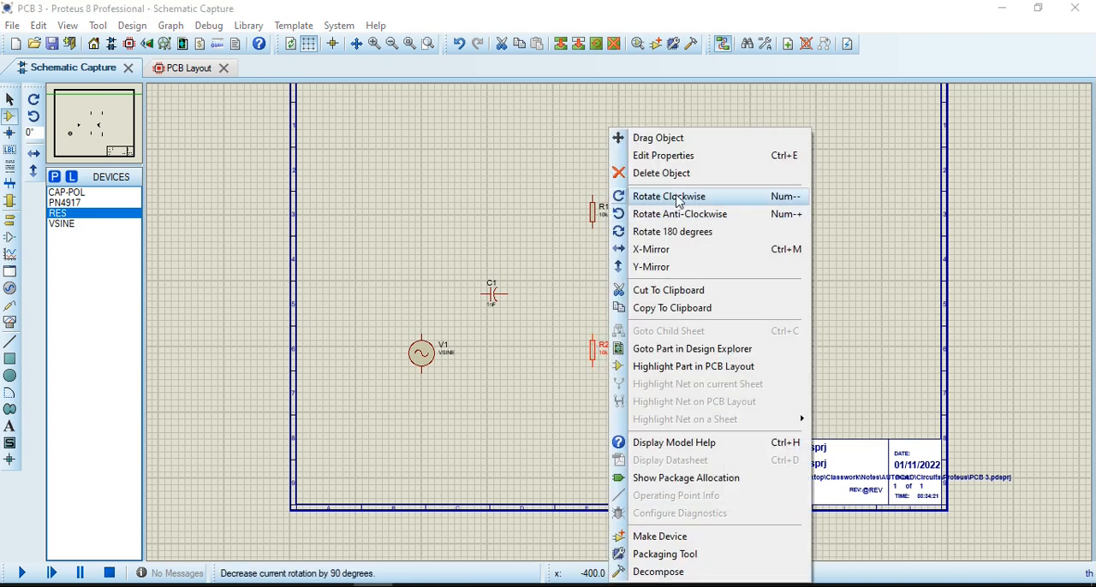
pyautogui.click(655, 137)
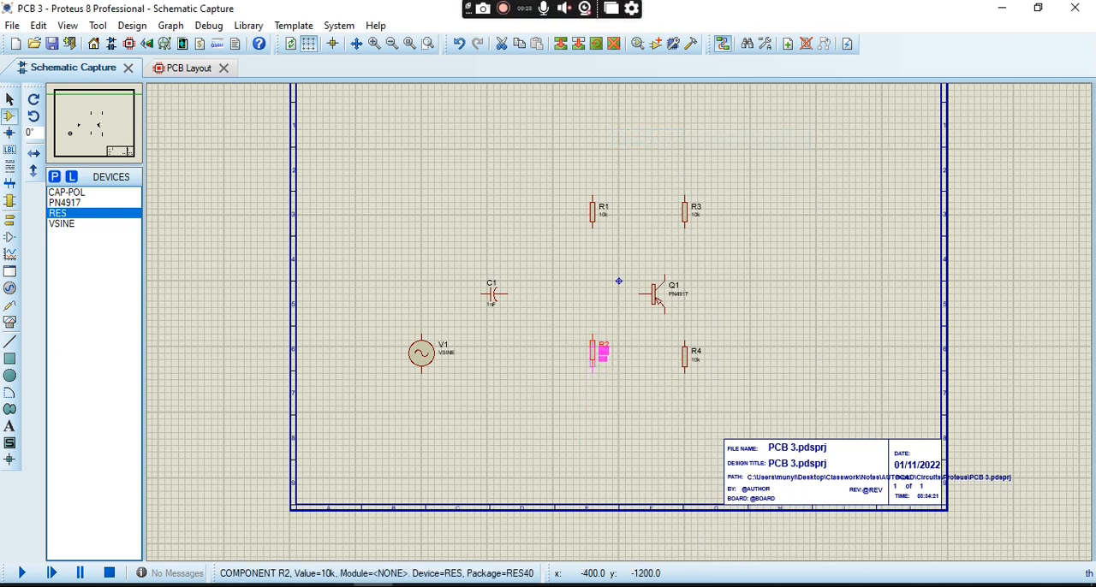
pyautogui.click(593, 364)
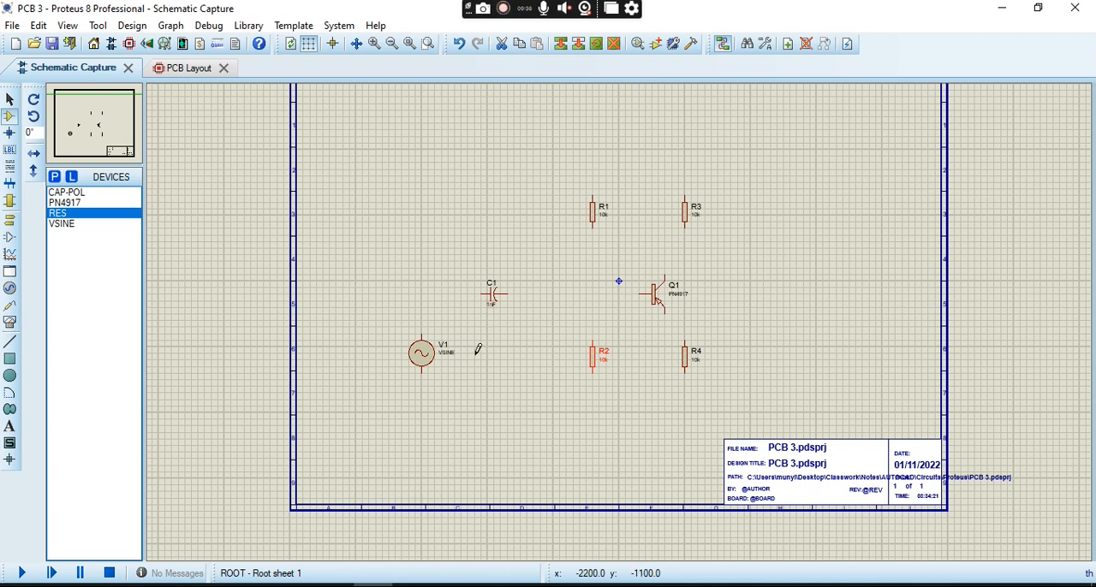
# - Check the reference circuit image and place a GROUND terminal directly below R4
pyautogui.moveTo(373, 585)
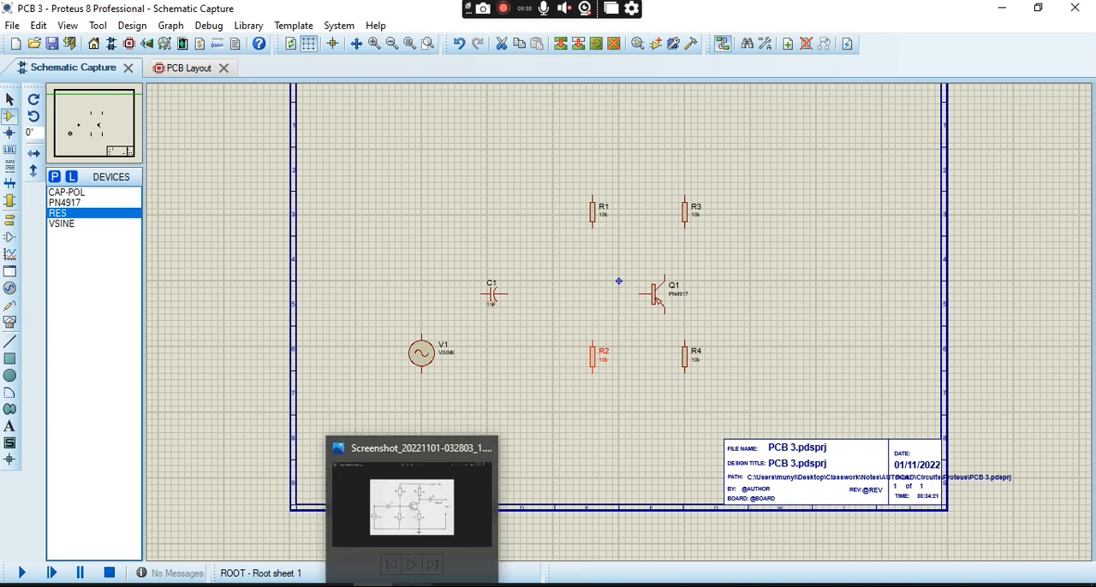
pyautogui.click(433, 522)
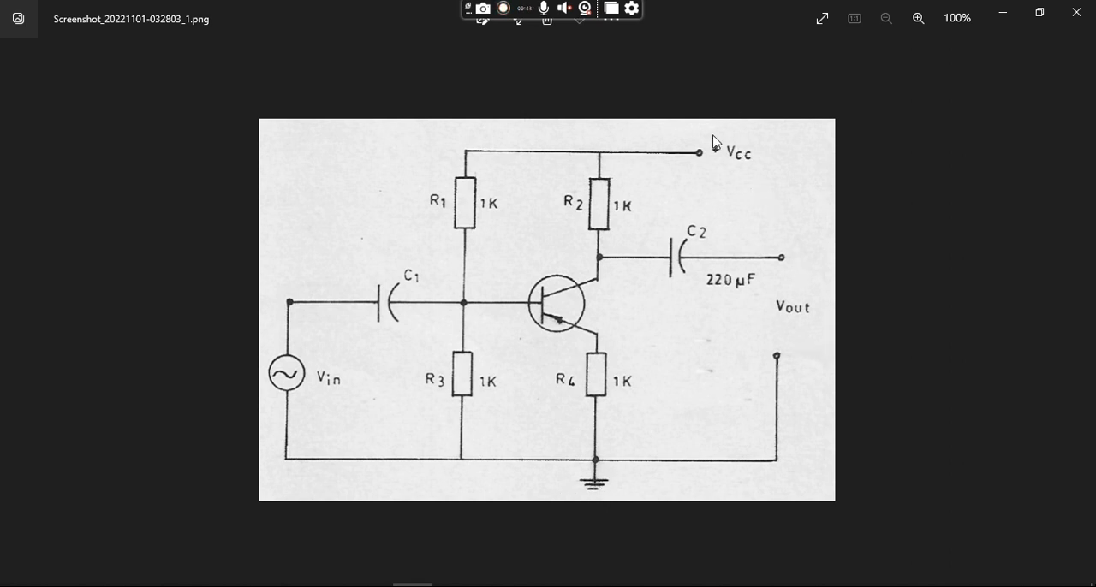
pyautogui.click(1004, 19)
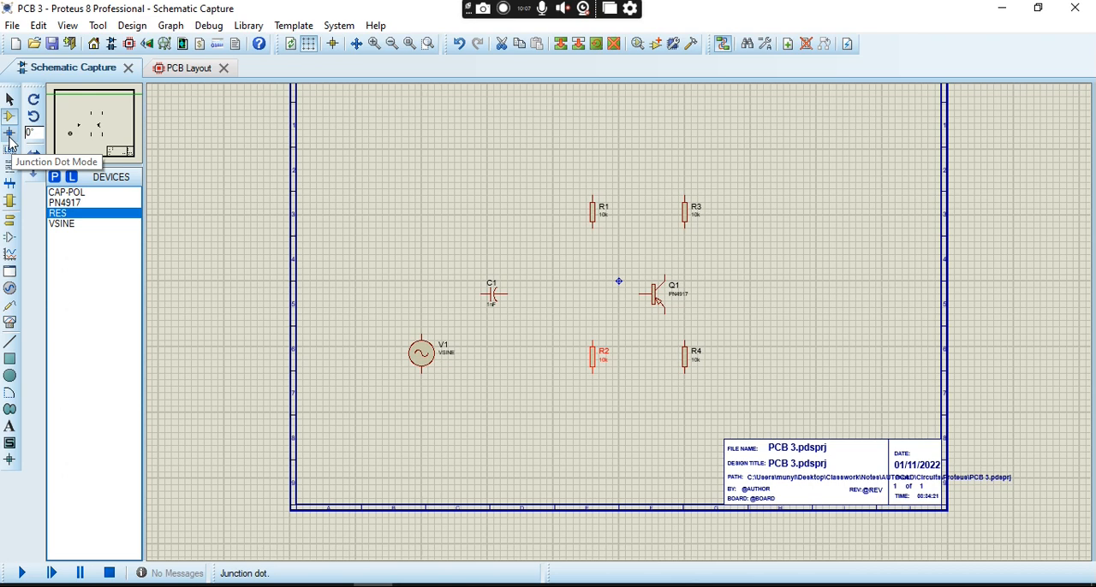
pyautogui.click(9, 220)
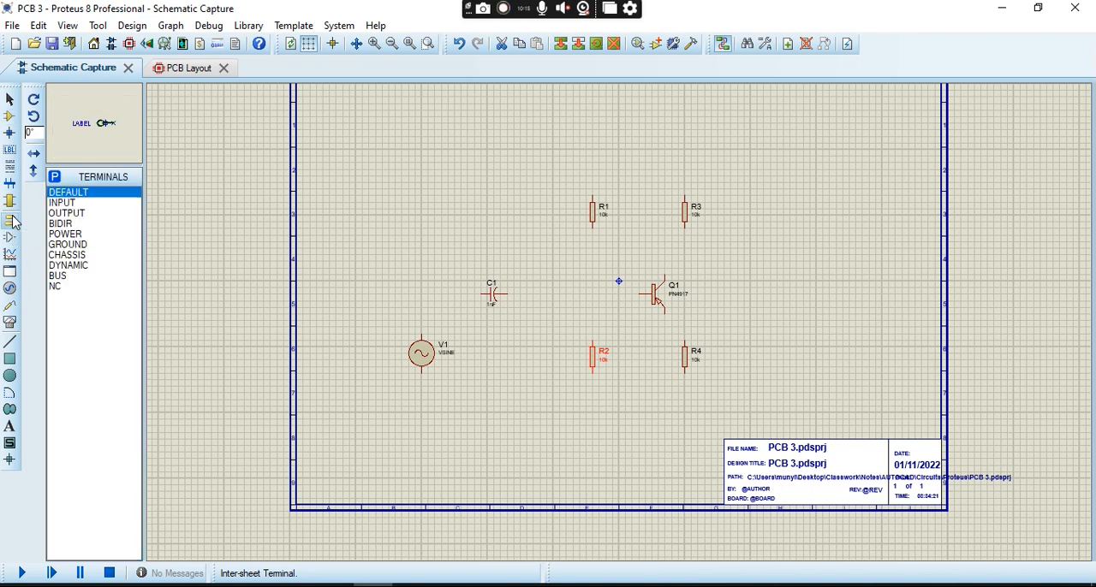
pyautogui.click(86, 245)
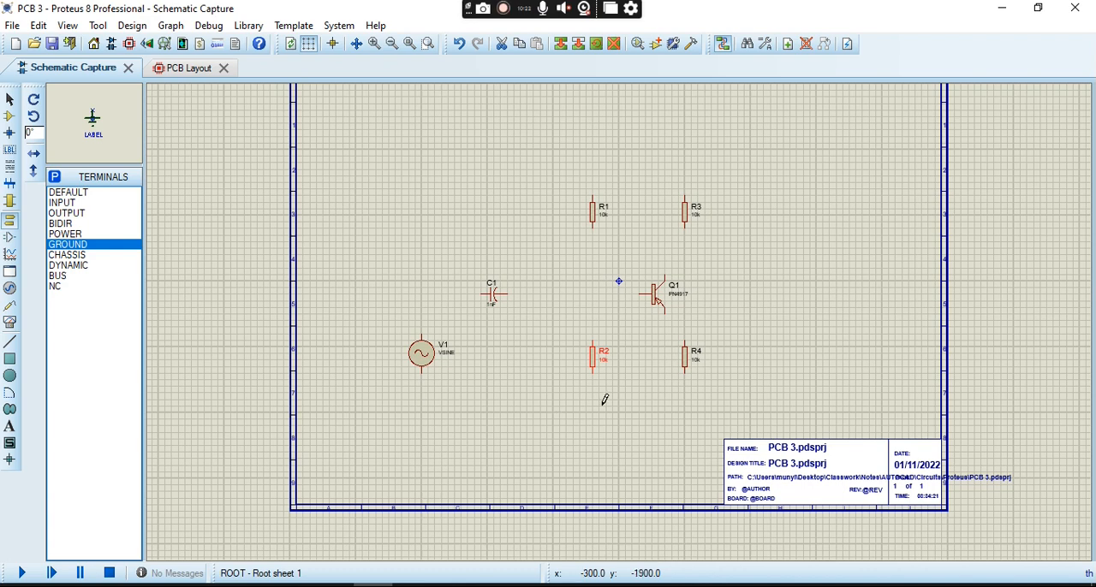
pyautogui.click(684, 402)
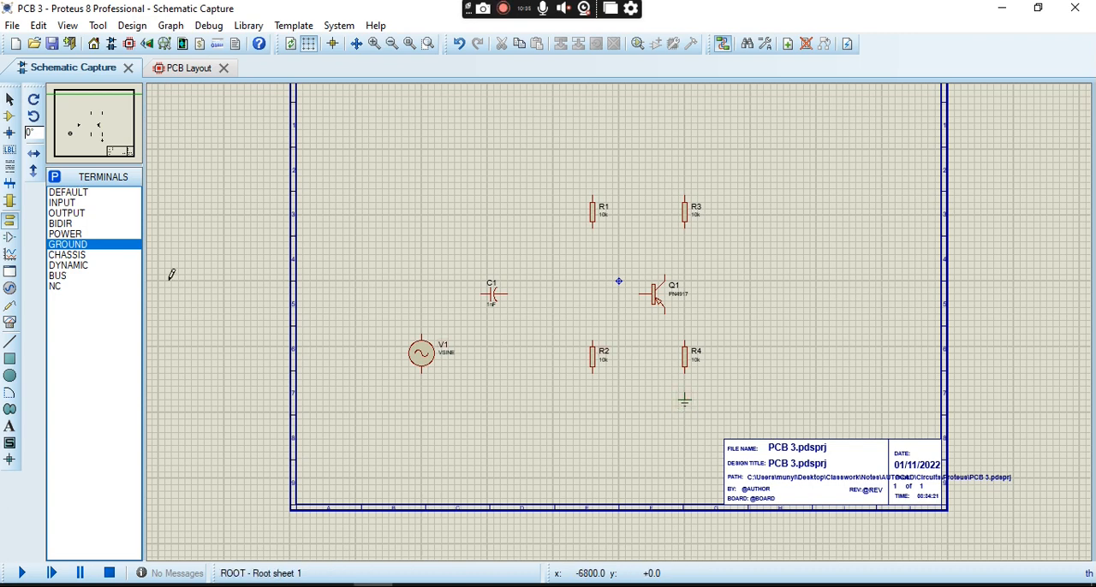
# - Place an INPUT terminal above and to the right of resistor R3 and rotate it 180 degrees
pyautogui.click(81, 203)
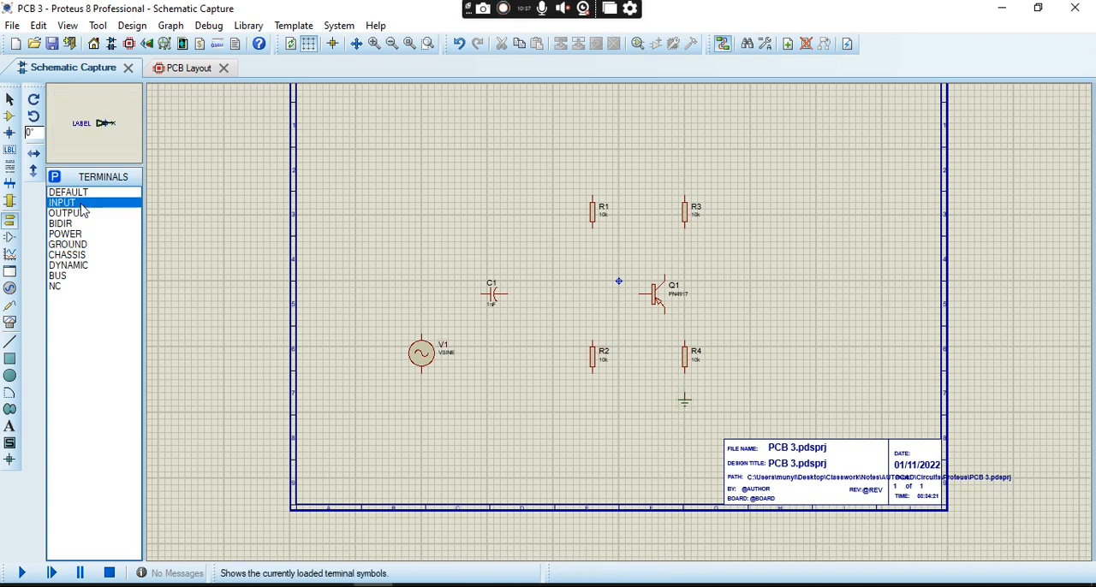
pyautogui.click(775, 174)
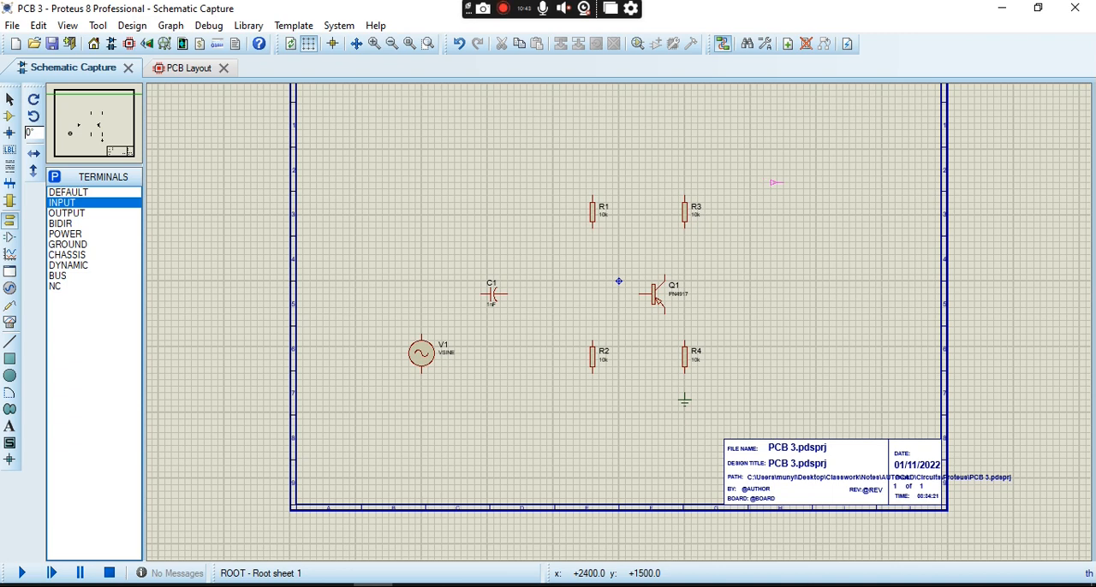
pyautogui.click(776, 182)
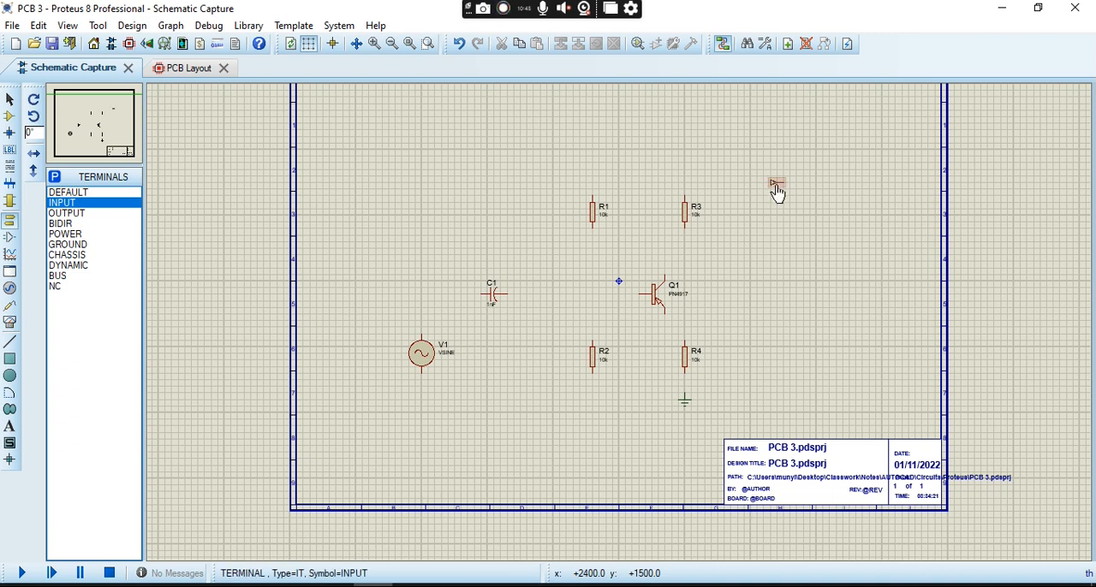
pyautogui.rightClick(774, 185)
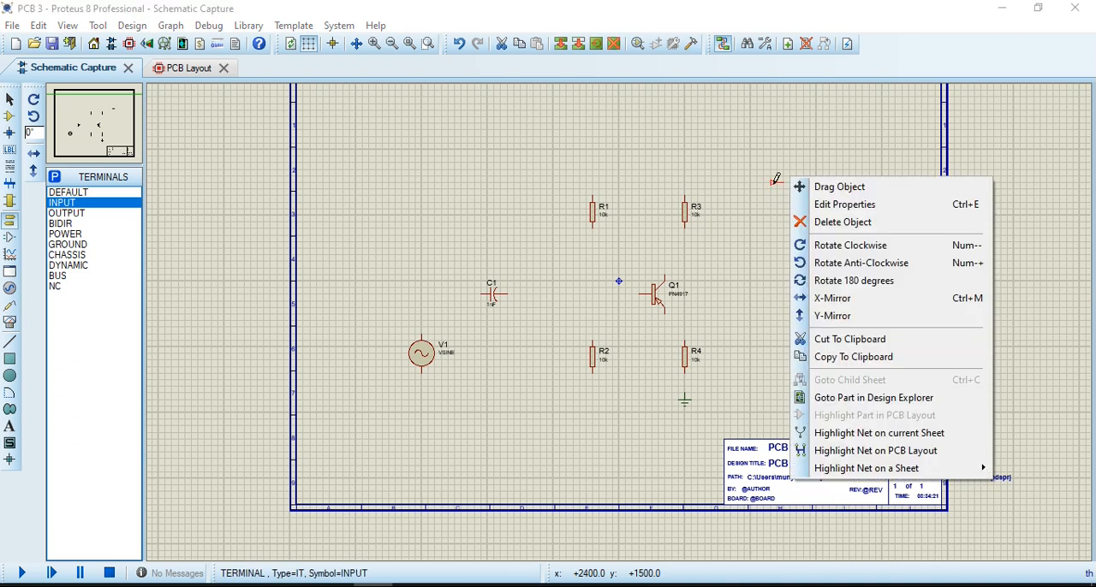
pyautogui.click(858, 280)
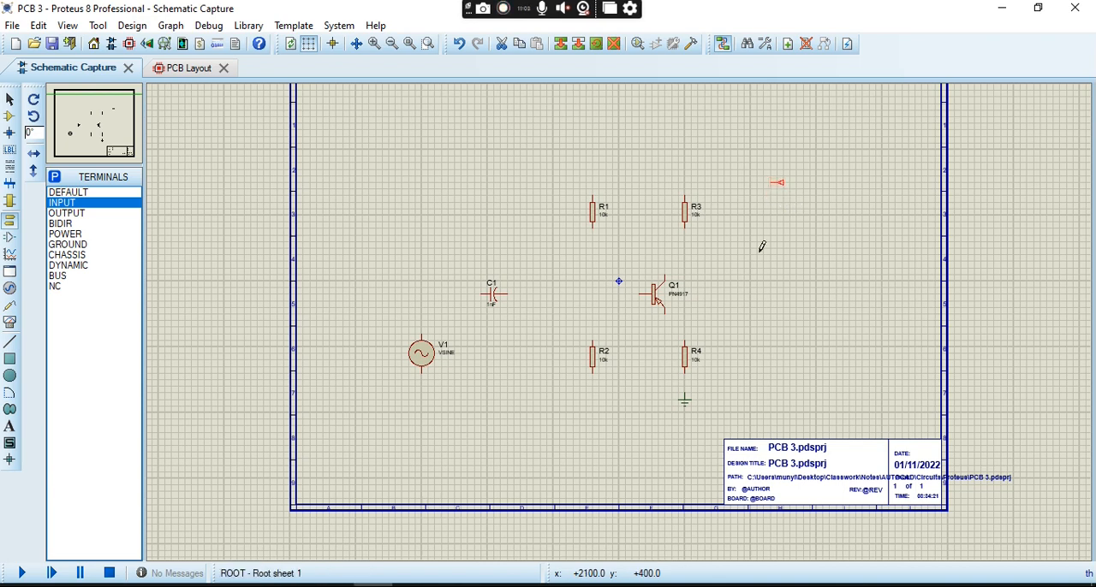
# - Place two OUTPUT terminals, one above the other, to the right of the transistor and rotate the lower one anti-clockwise
pyautogui.click(88, 214)
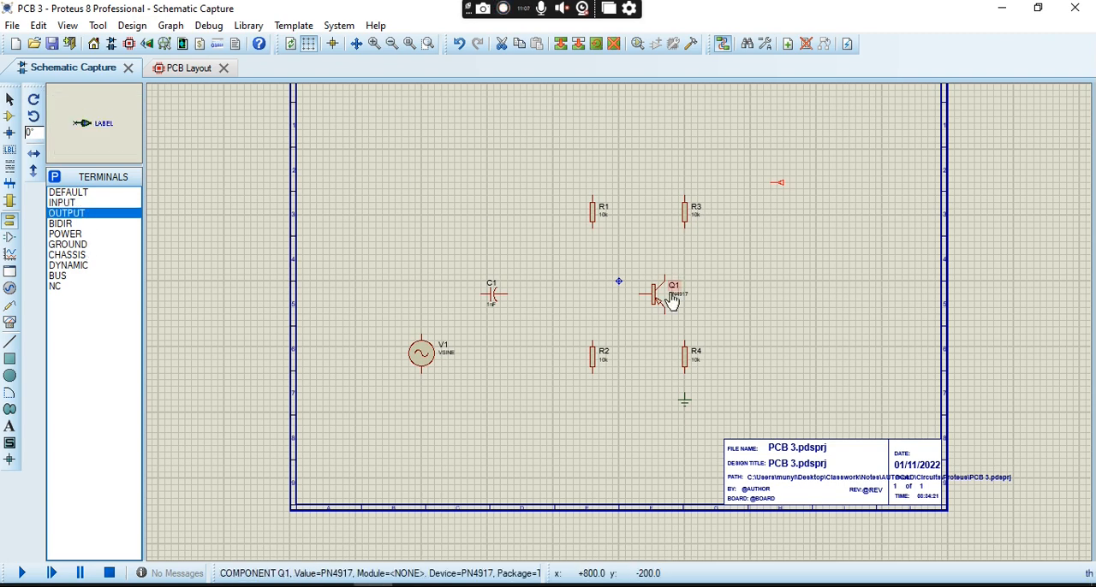
pyautogui.click(816, 267)
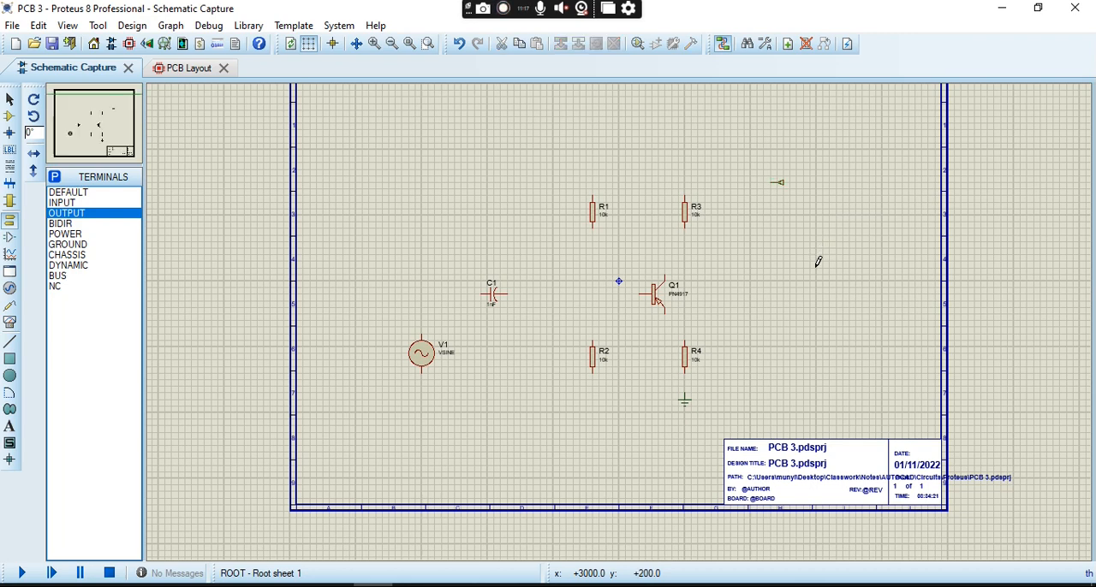
pyautogui.click(816, 268)
pyautogui.click(816, 268)
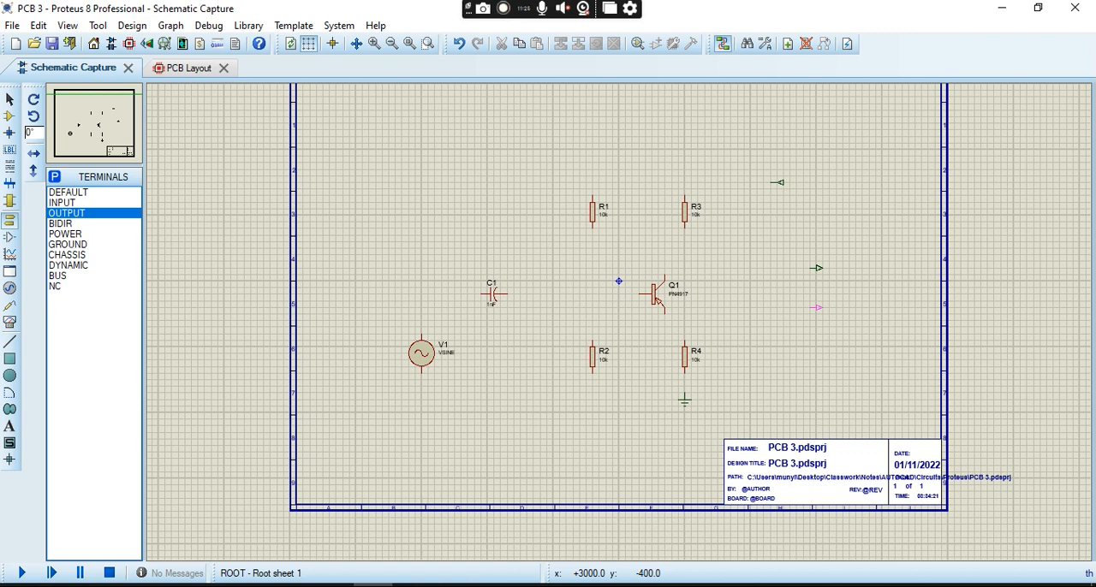
pyautogui.rightClick(817, 308)
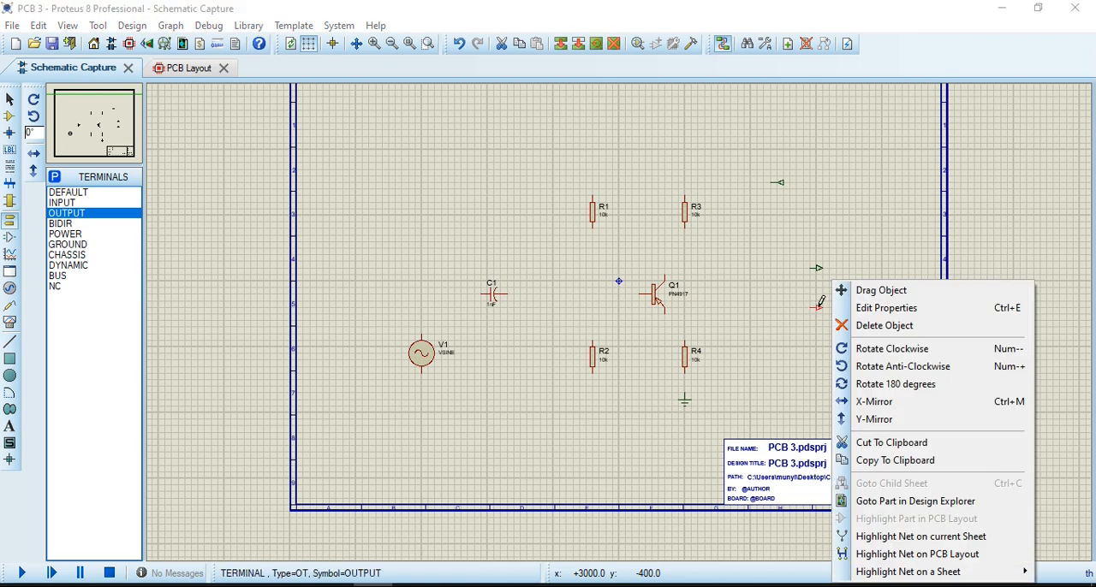
pyautogui.click(879, 366)
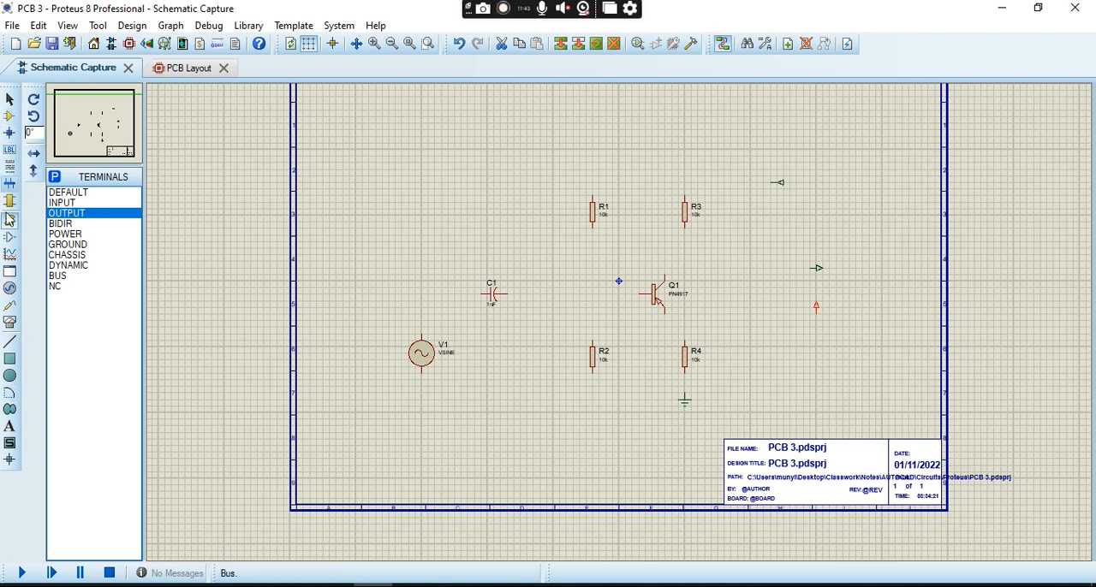
# - Place a CAP-POL capacitor between the transistor and the upper OUTPUT terminal, level with that terminal
pyautogui.click(10, 118)
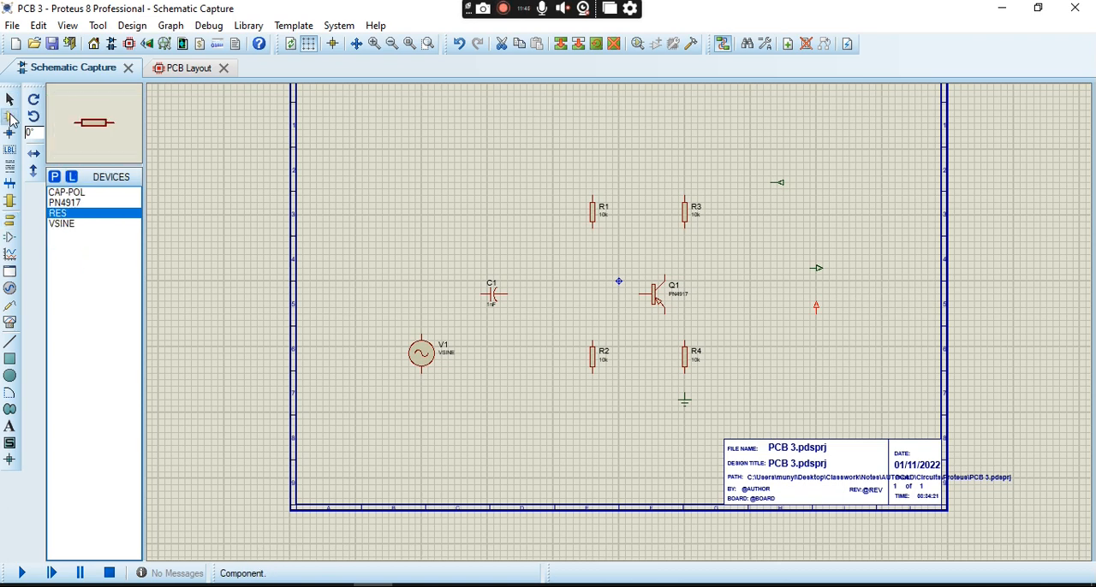
pyautogui.click(91, 194)
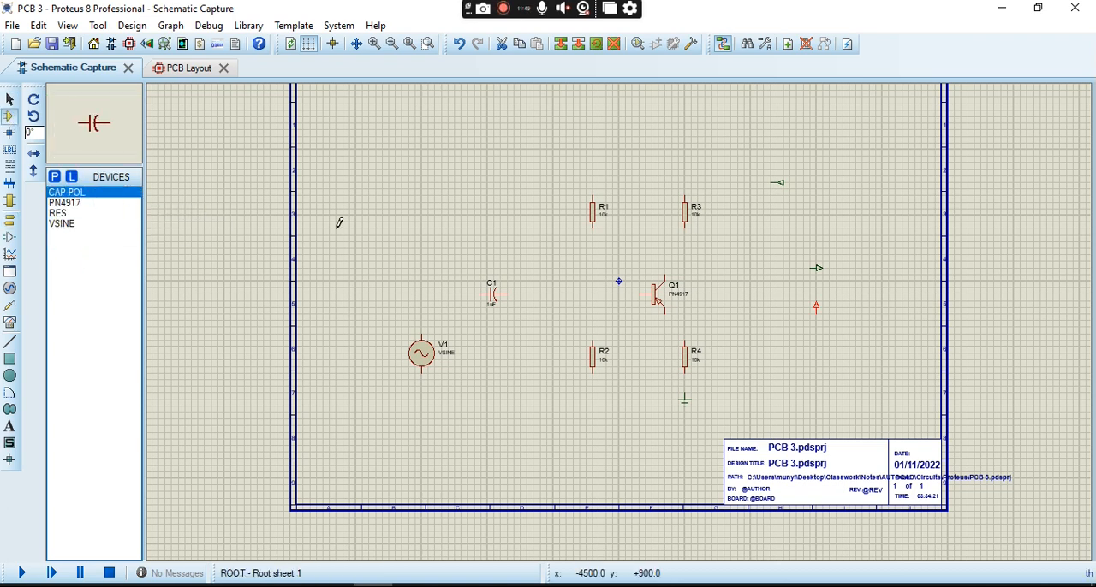
pyautogui.click(751, 244)
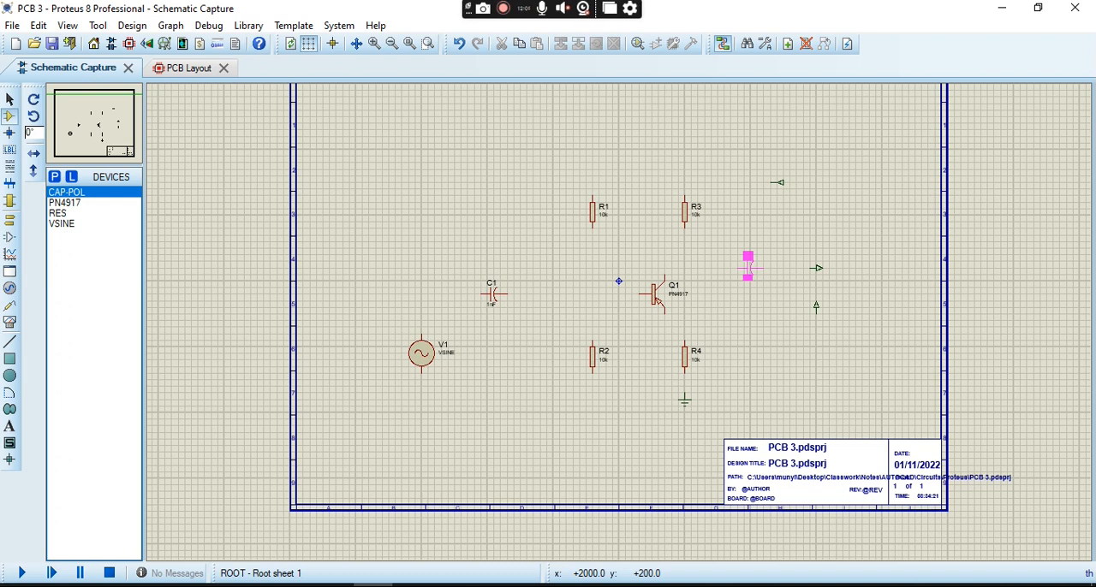
pyautogui.click(749, 263)
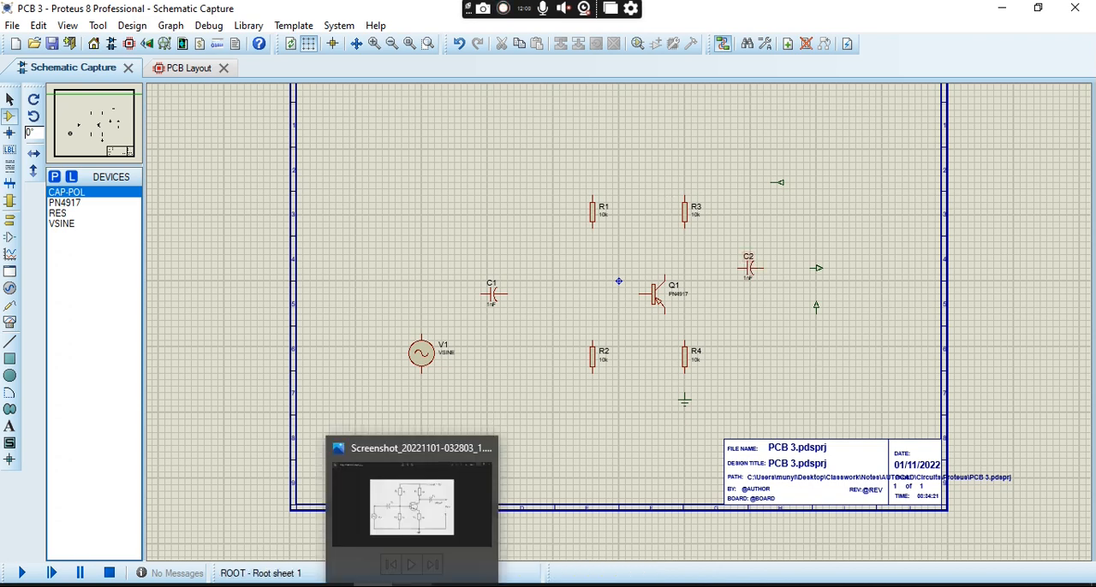
# - Check the reference circuit image and set the values of resistors R3 and R1 to 1k
pyautogui.click(412, 586)
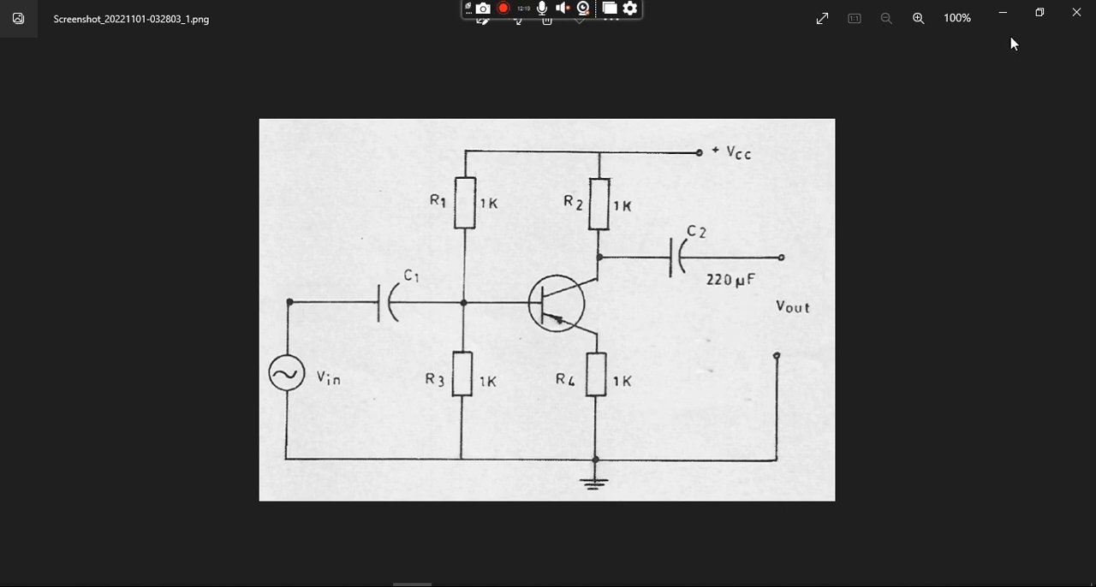
pyautogui.click(1004, 12)
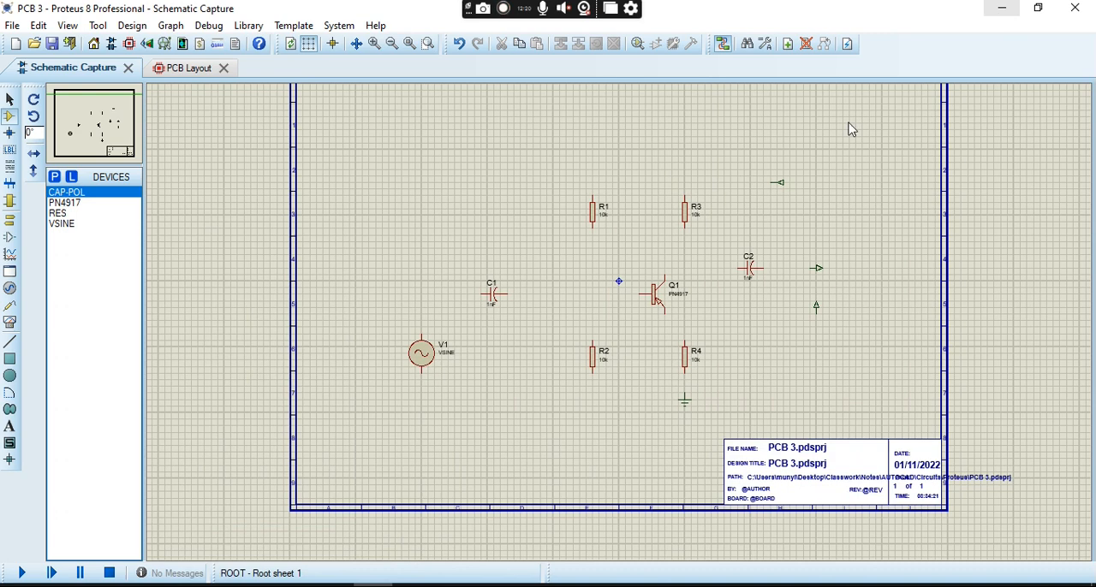
pyautogui.click(693, 216)
pyautogui.click(694, 216)
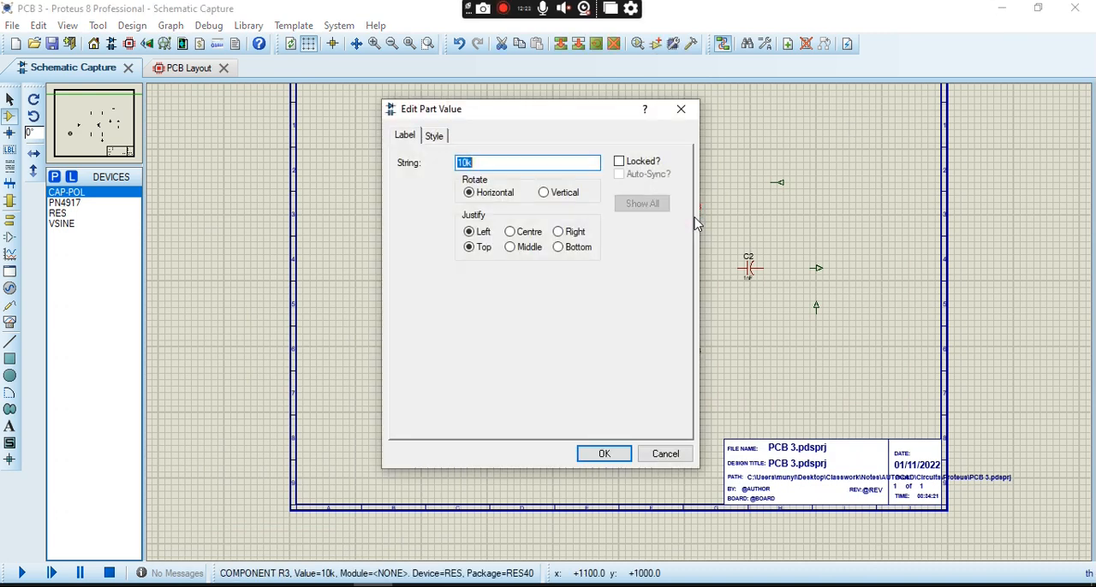
pyautogui.click(464, 162)
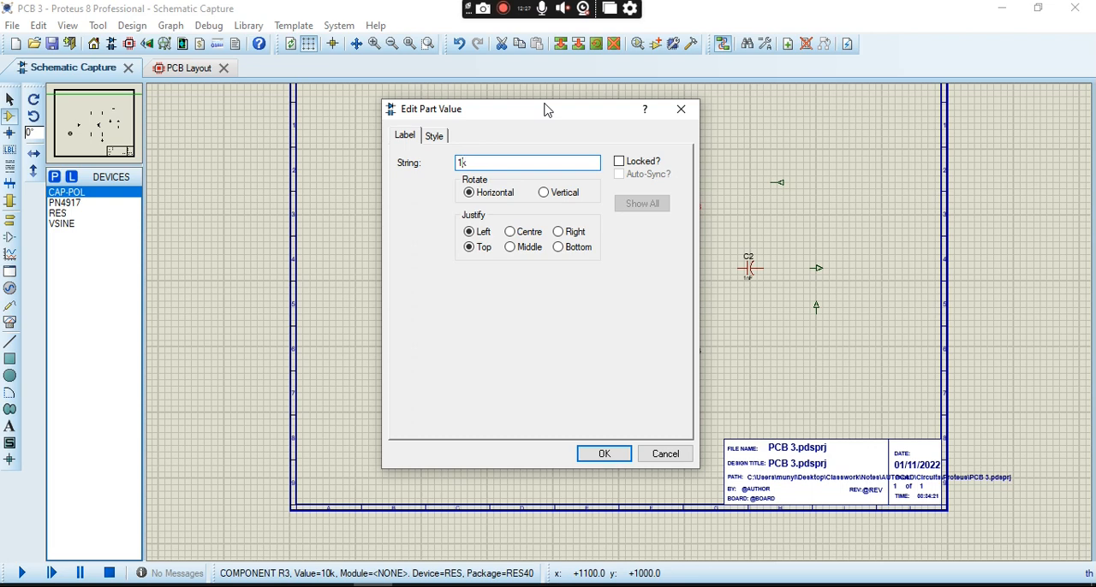
pyautogui.click(602, 454)
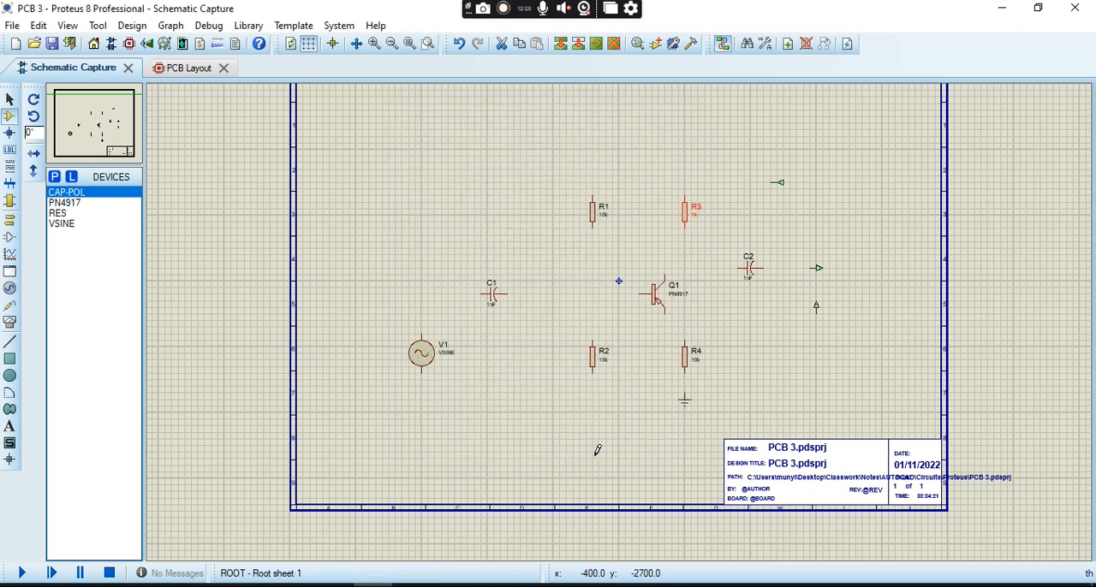
pyautogui.doubleClick(604, 222)
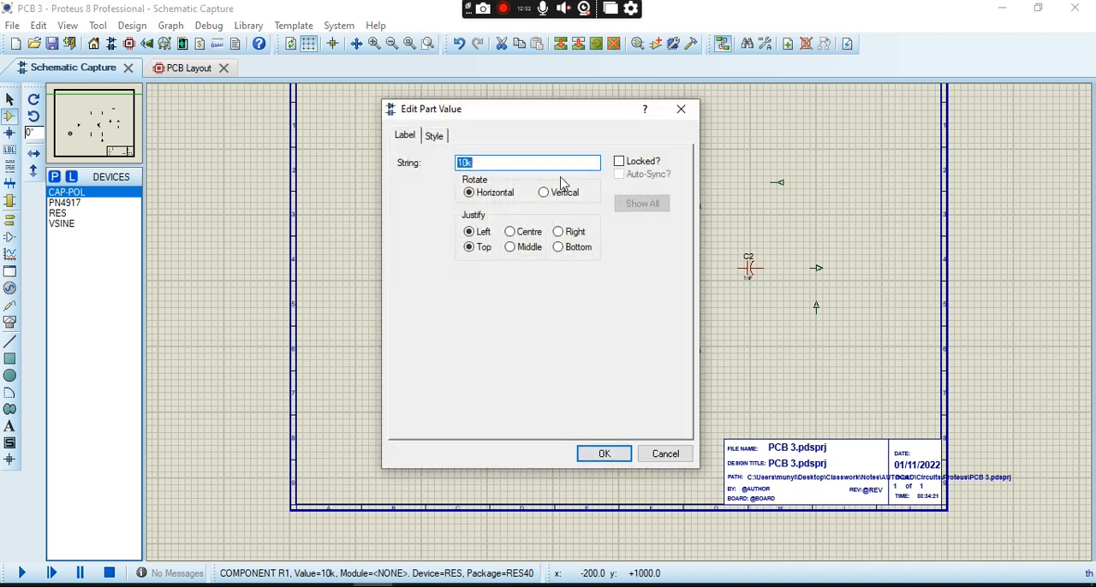
pyautogui.click(467, 162)
pyautogui.click(619, 453)
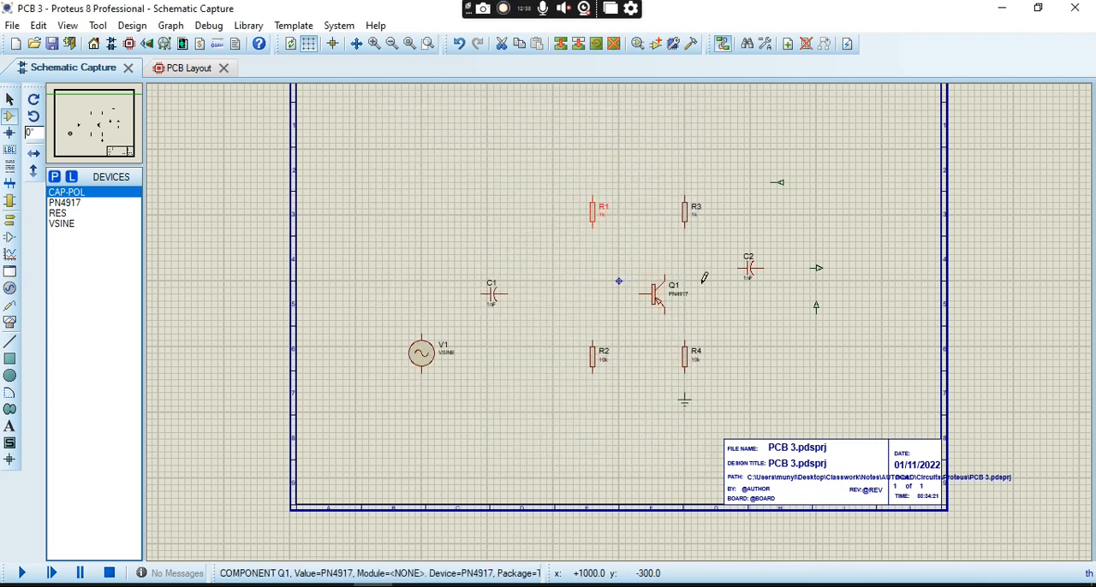
# - Set the value of capacitor C2 to 220uF
pyautogui.doubleClick(748, 283)
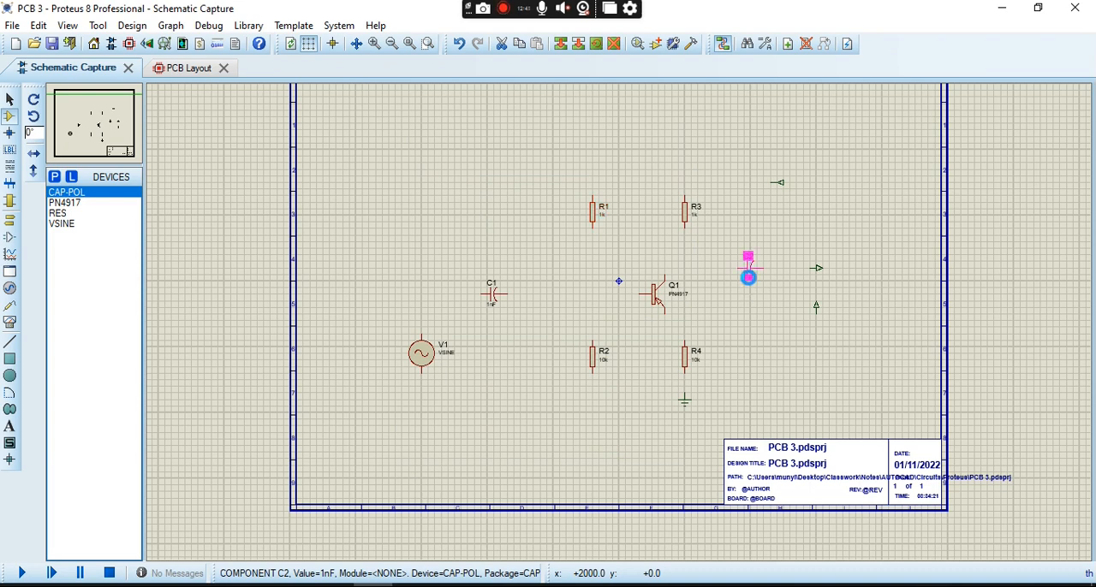
pyautogui.click(465, 162)
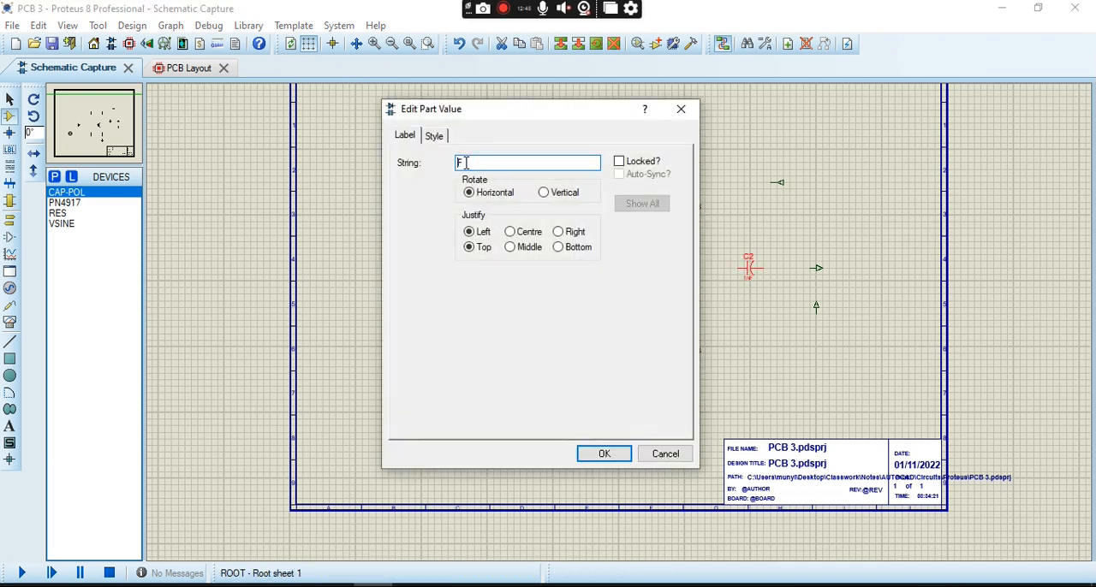
pyautogui.write('220u')
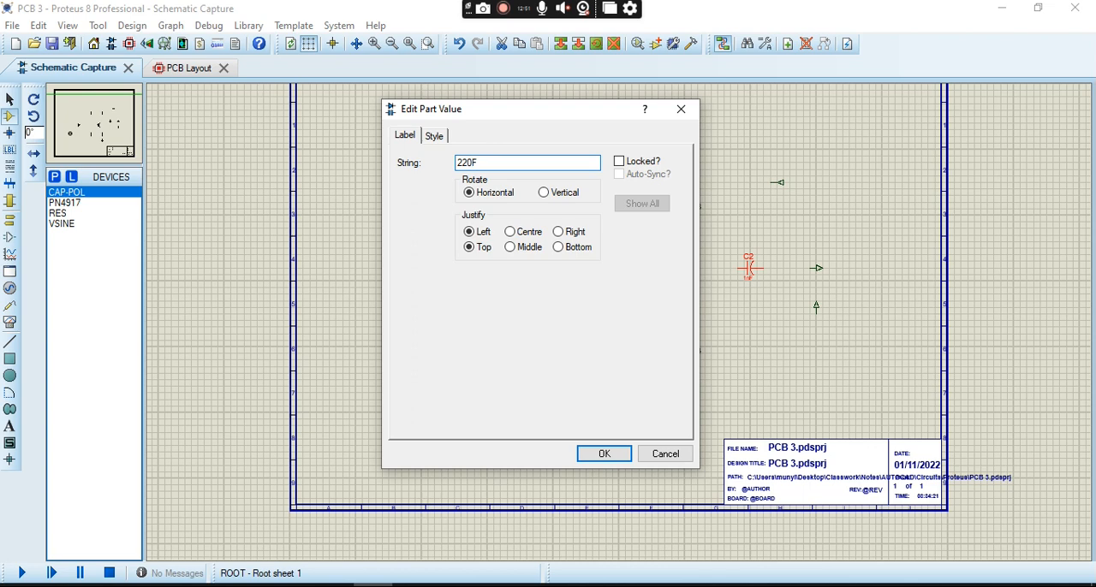
pyautogui.click(608, 457)
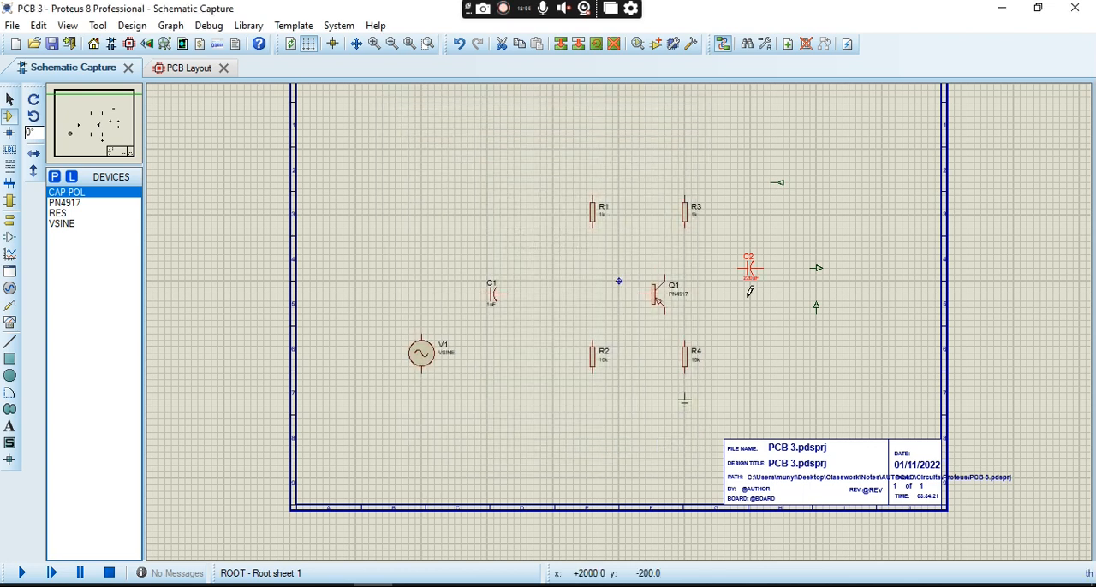
# - Set the value of resistor R4 to 1k
pyautogui.doubleClick(697, 362)
pyautogui.doubleClick(698, 364)
pyautogui.click(467, 163)
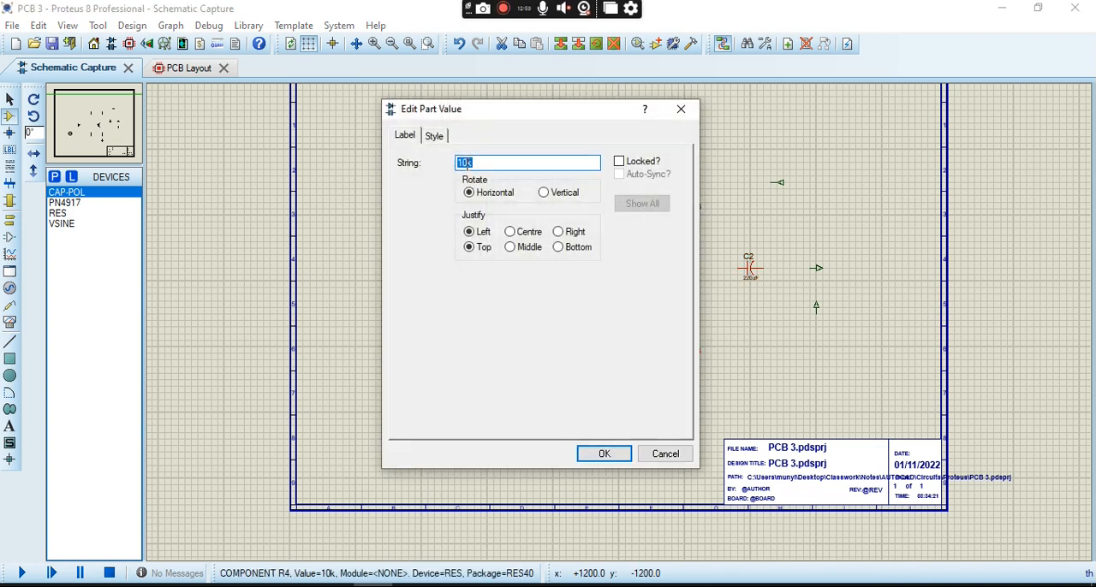
pyautogui.press('Return')
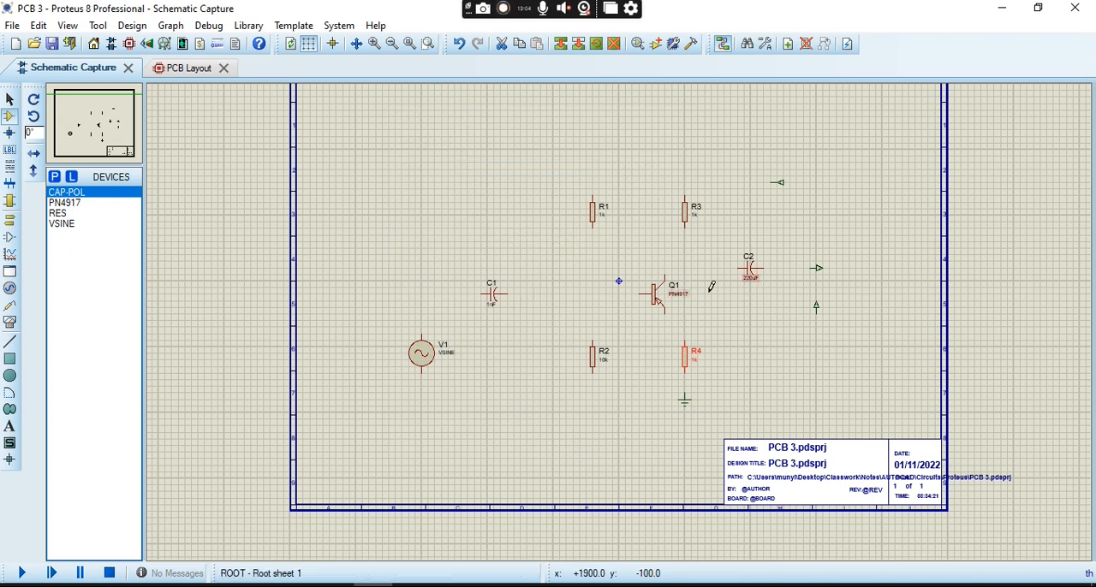
# - Clear the part values of capacitor C1 and sine source V1 so that both are blank
pyautogui.click(495, 313)
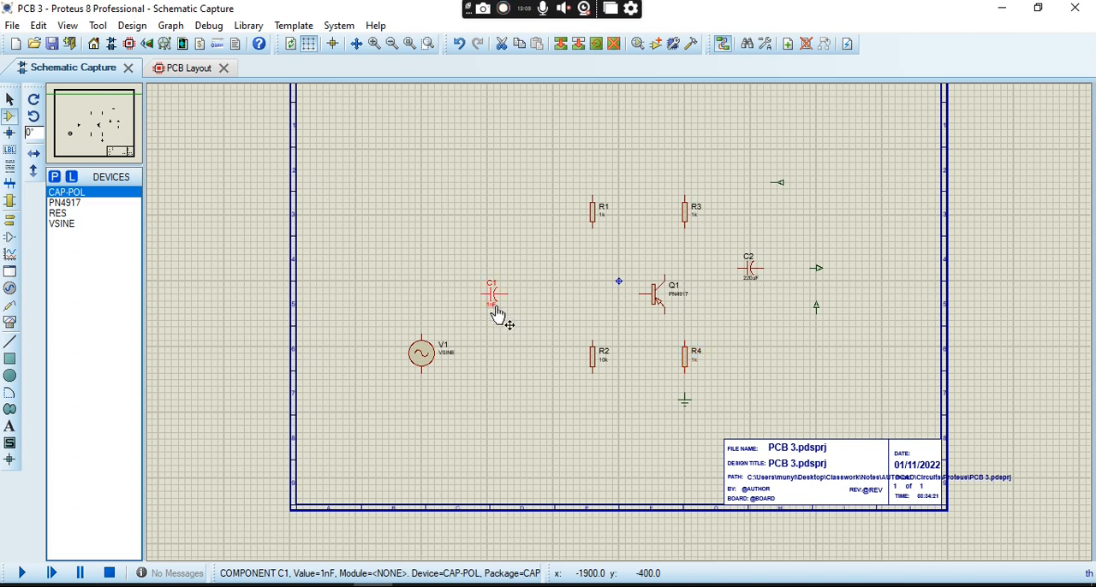
pyautogui.click(494, 313)
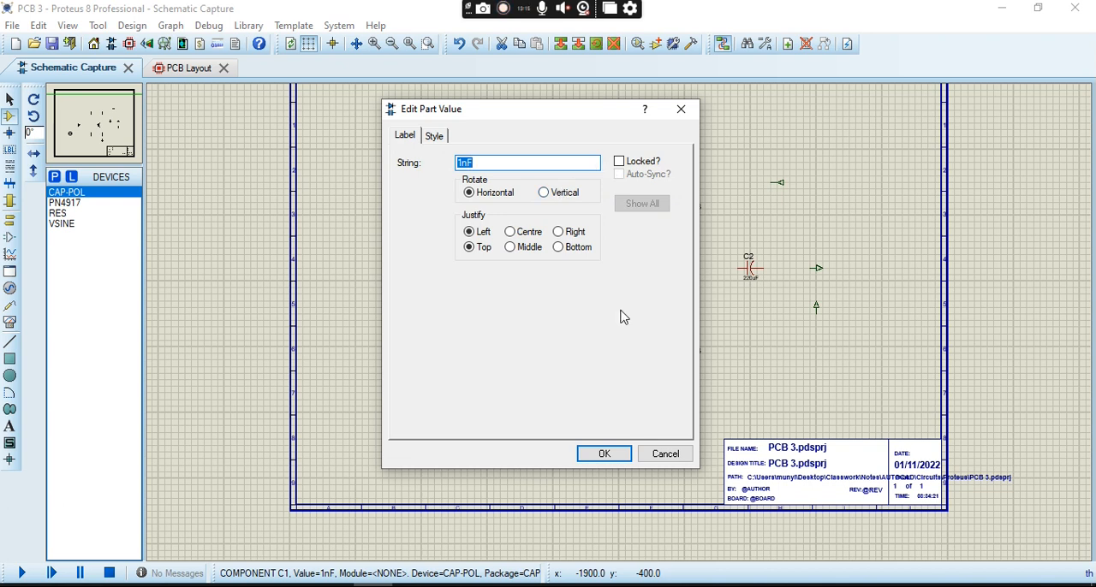
pyautogui.press('BackSpace')
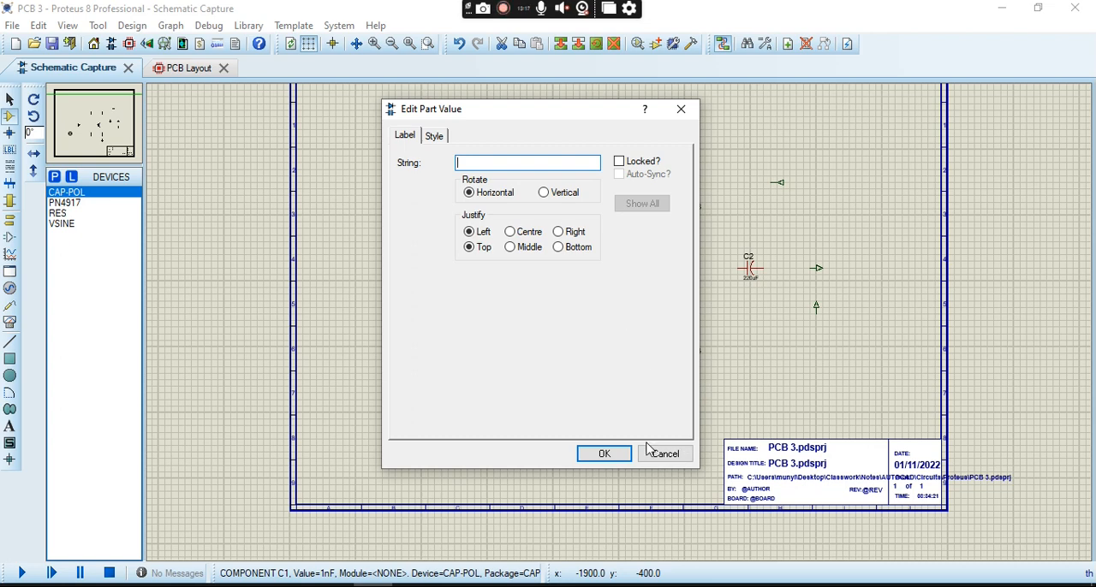
pyautogui.click(621, 454)
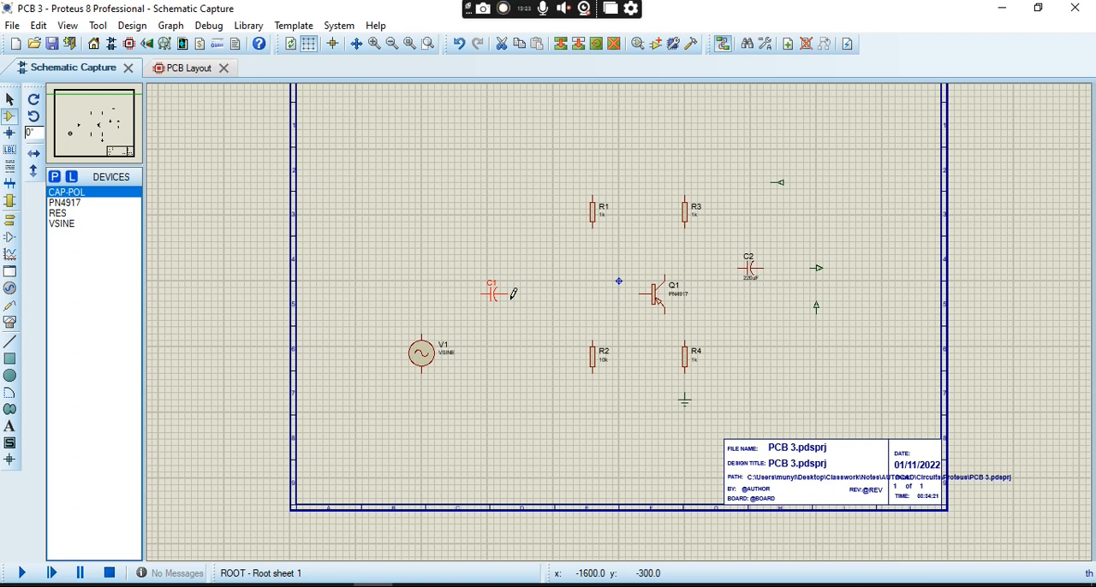
pyautogui.doubleClick(449, 360)
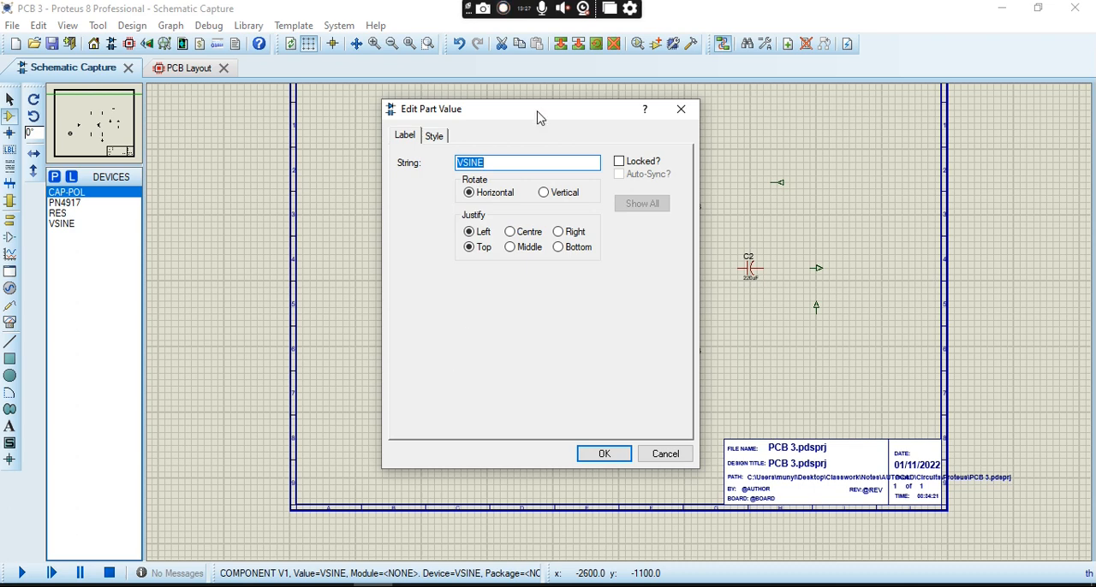
pyautogui.write('V')
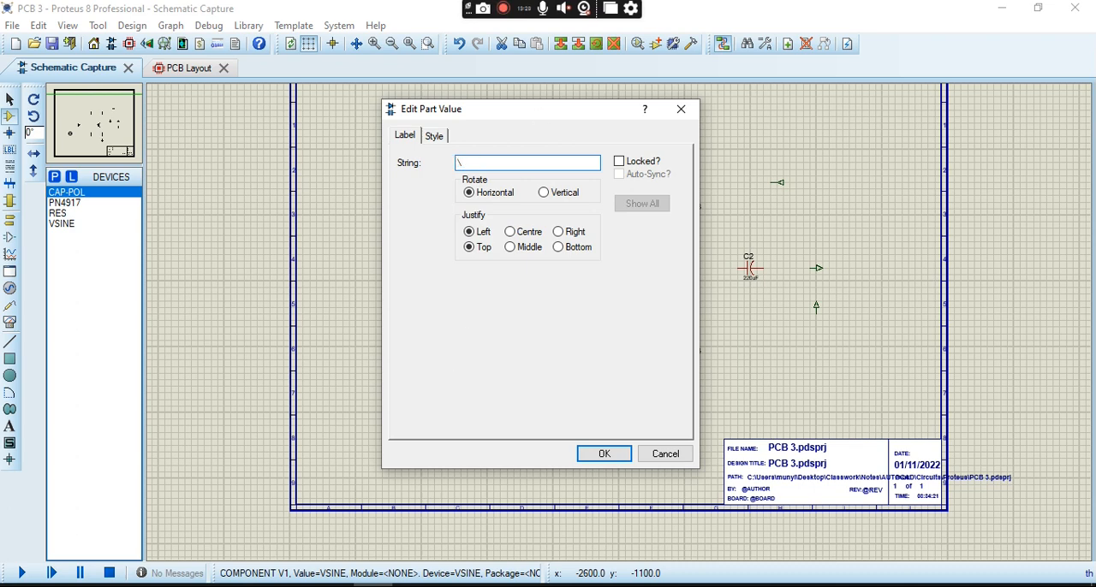
pyautogui.click(603, 453)
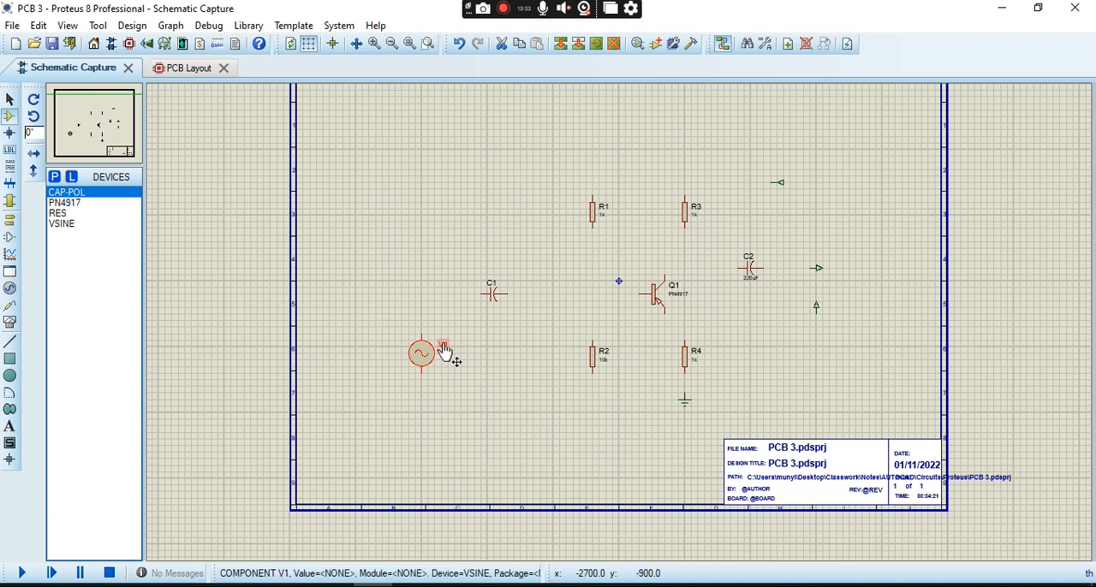
# - Rename the sine source's part reference to VIN
pyautogui.doubleClick(444, 351)
pyautogui.click(500, 166)
pyautogui.press('BackSpace')
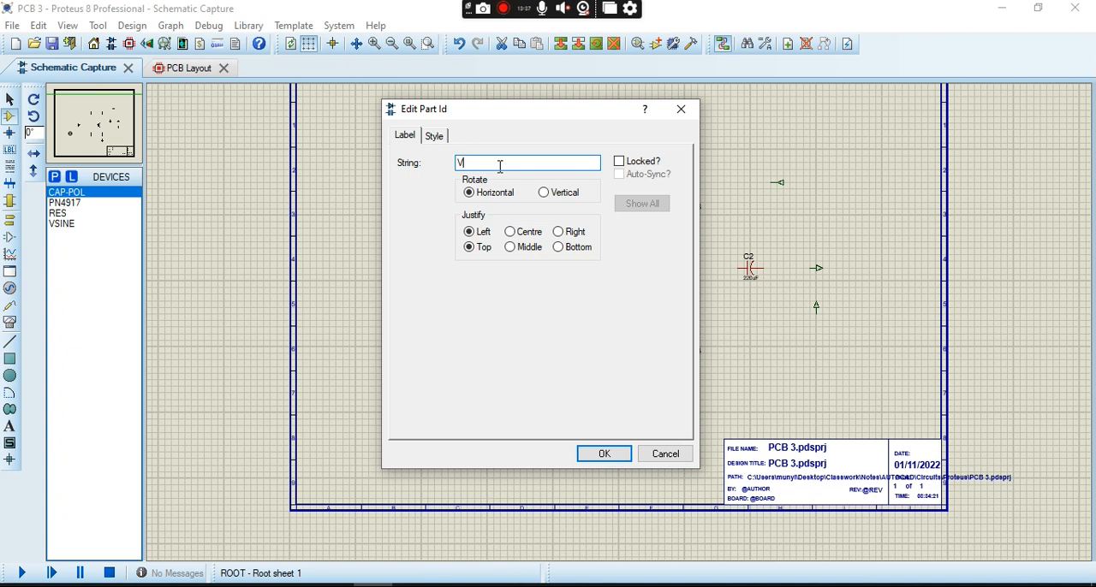
pyautogui.write('IN')
pyautogui.press('Return')
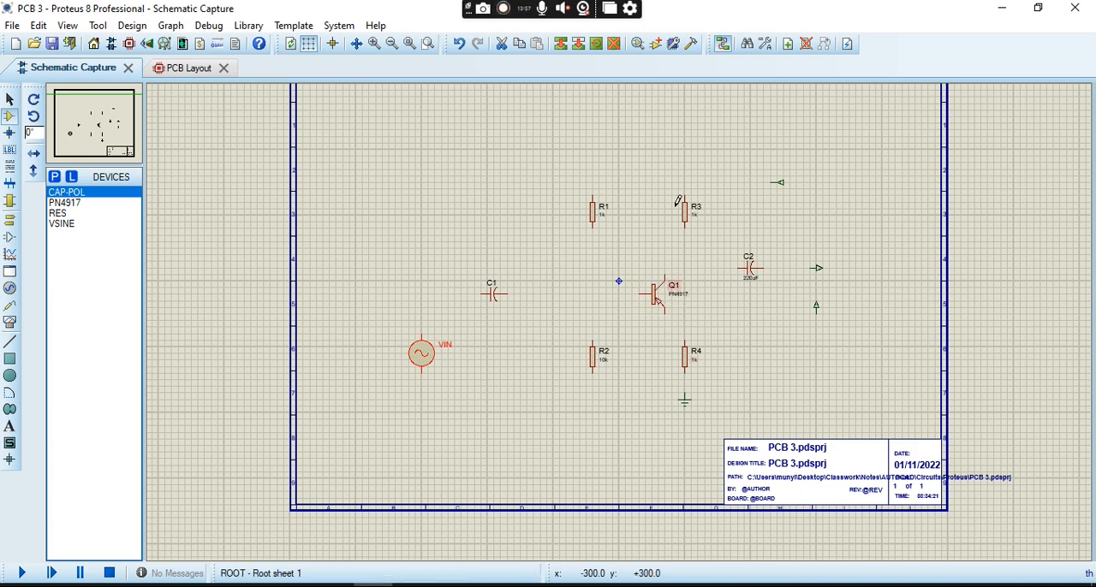
# - Label the input terminal above capacitor C2 as +Vcc
pyautogui.doubleClick(780, 185)
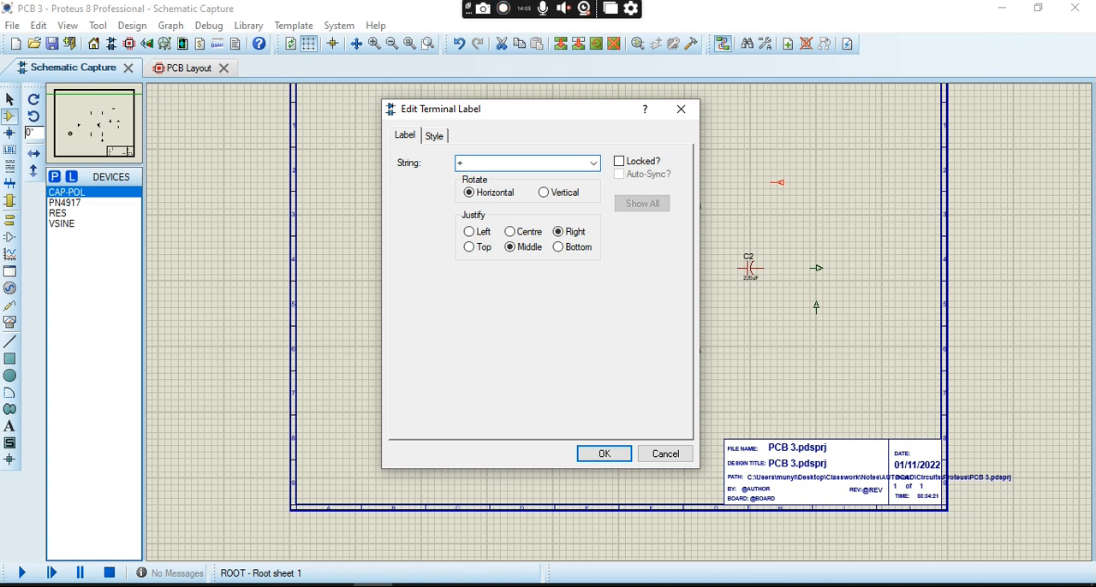
pyautogui.write('+vcc')
pyautogui.press('BackSpace')
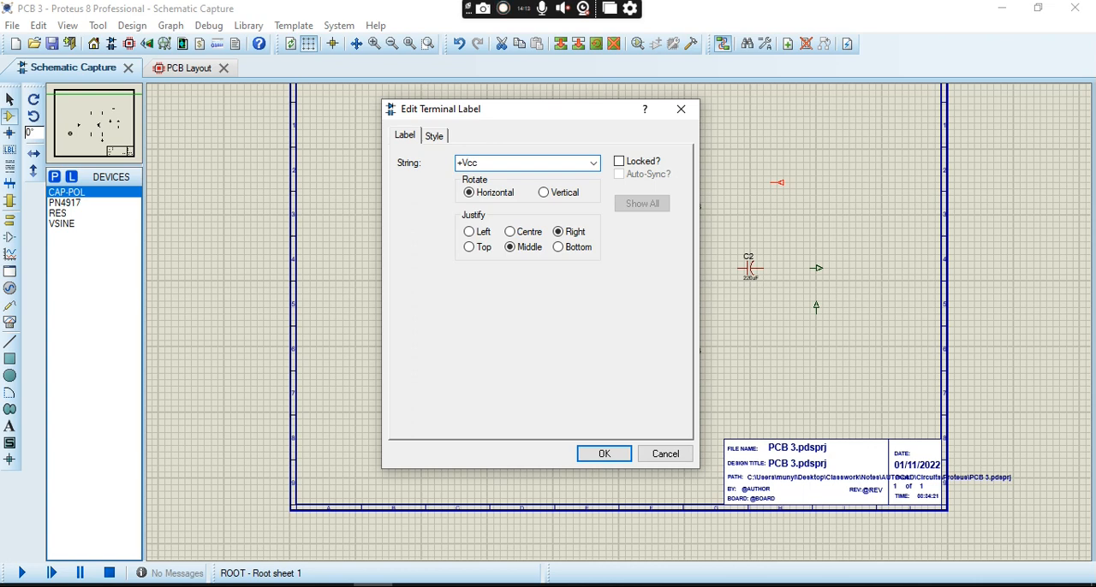
pyautogui.click(610, 447)
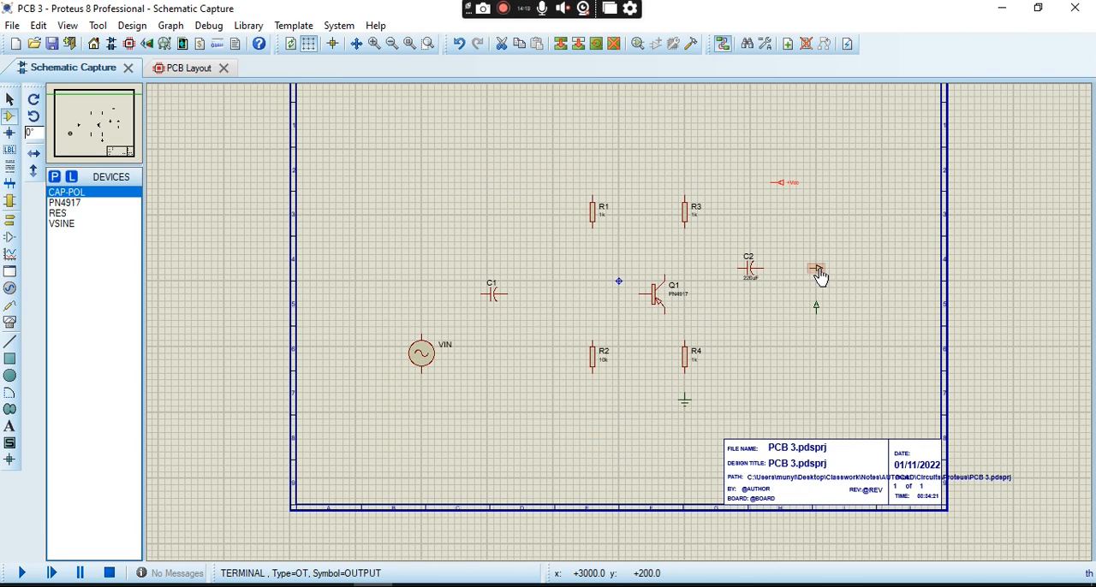
# - Label the output terminal beside capacitor C2 as Vout
pyautogui.doubleClick(817, 269)
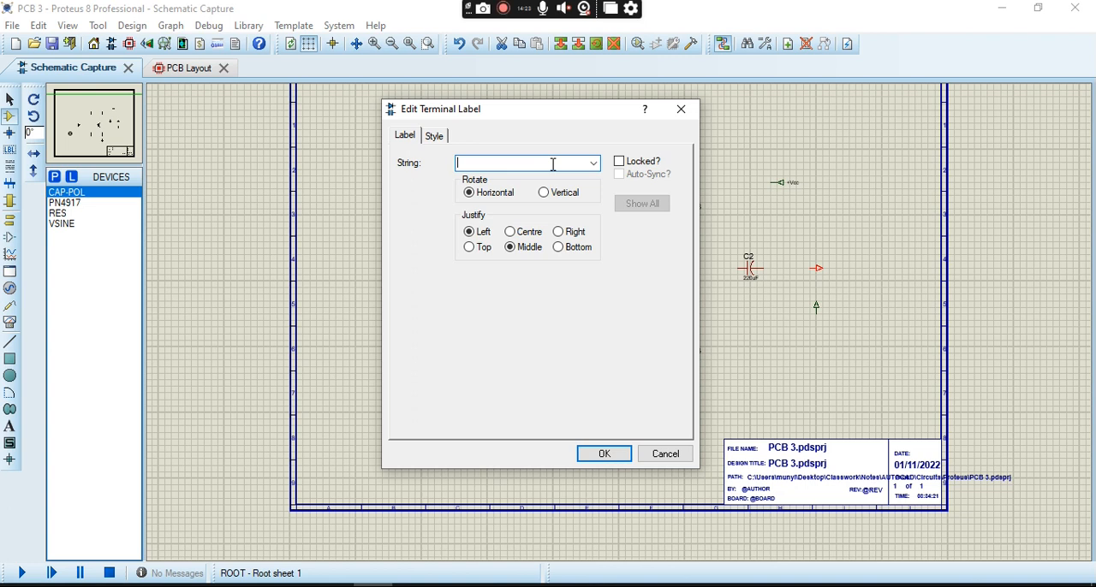
pyautogui.click(593, 163)
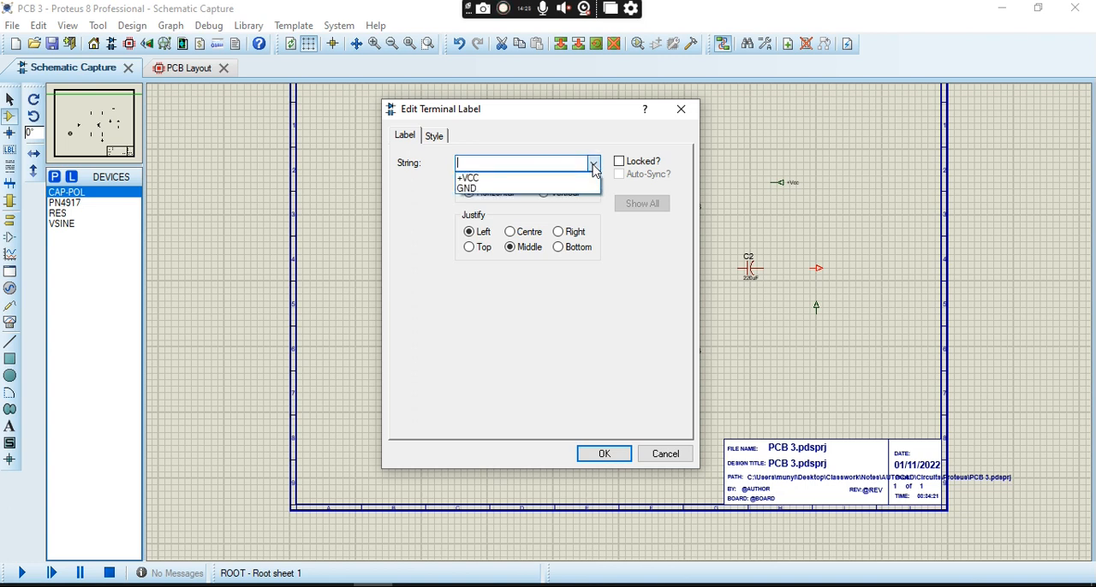
pyautogui.click(594, 164)
pyautogui.click(594, 165)
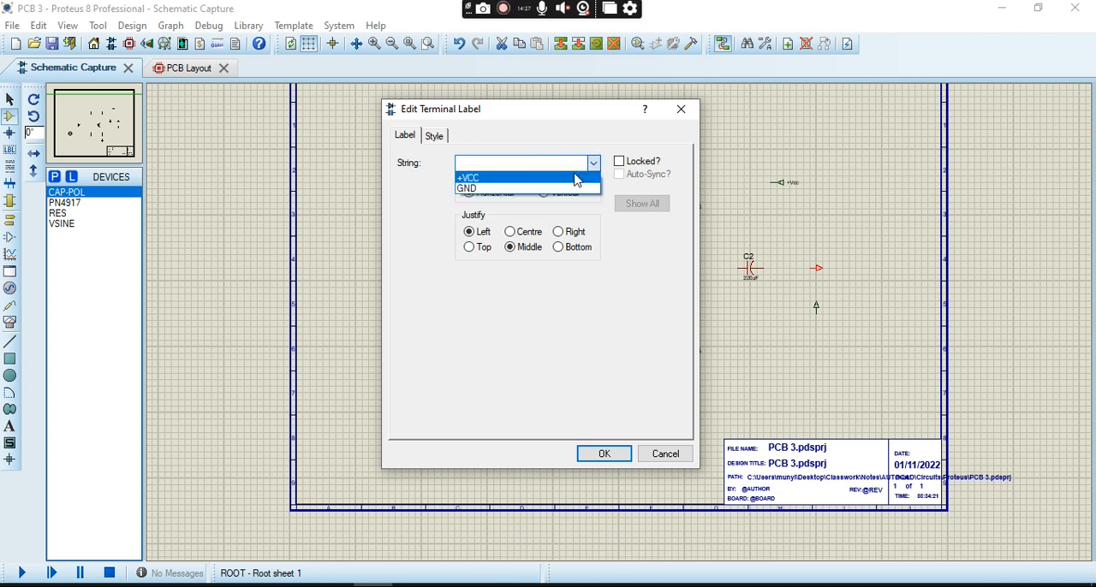
pyautogui.click(568, 164)
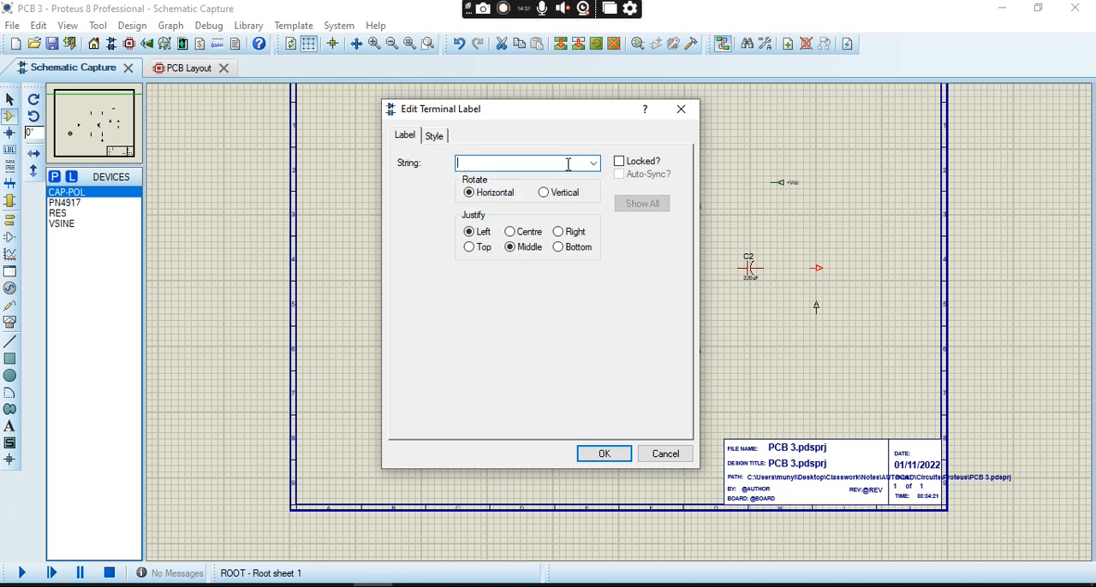
pyautogui.write('Vout')
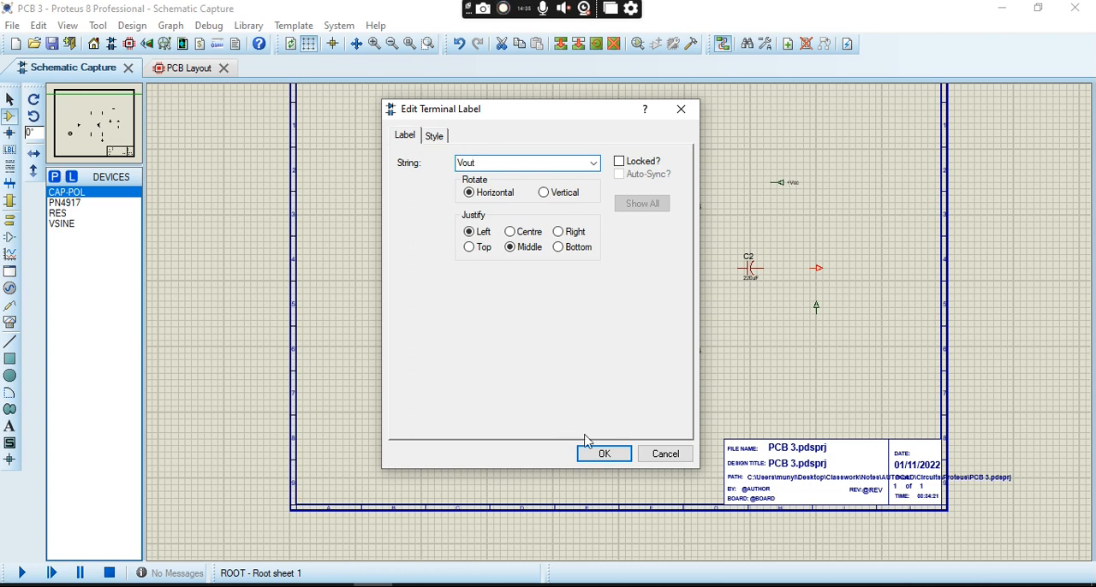
pyautogui.click(616, 452)
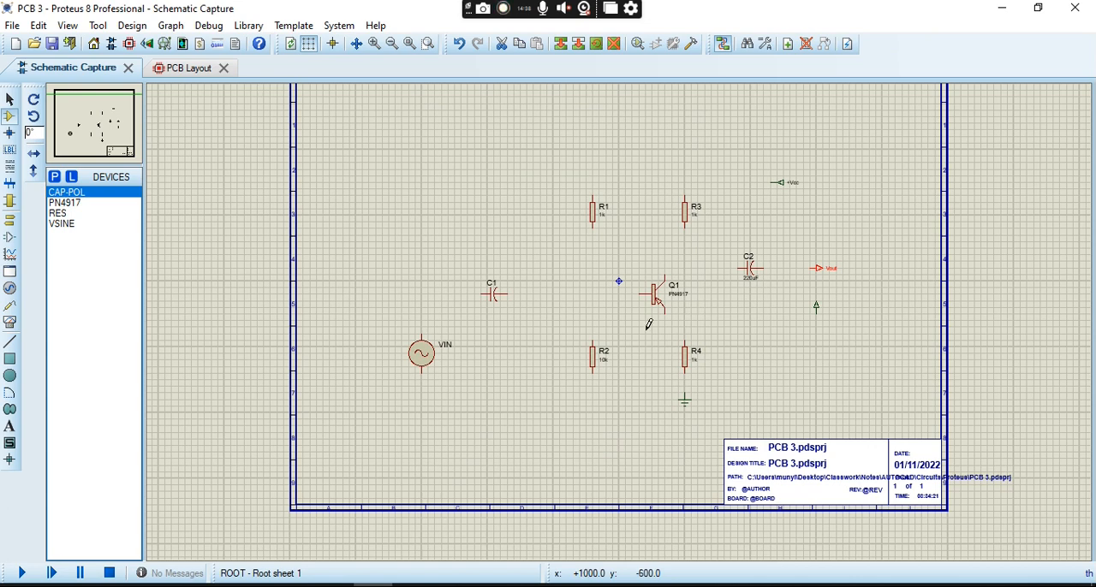
# - Wire VIN's upper pin to C1 and its lower pin to a common line joining R2, R4, ground and the unlabelled terminal
pyautogui.click(422, 332)
pyautogui.click(483, 294)
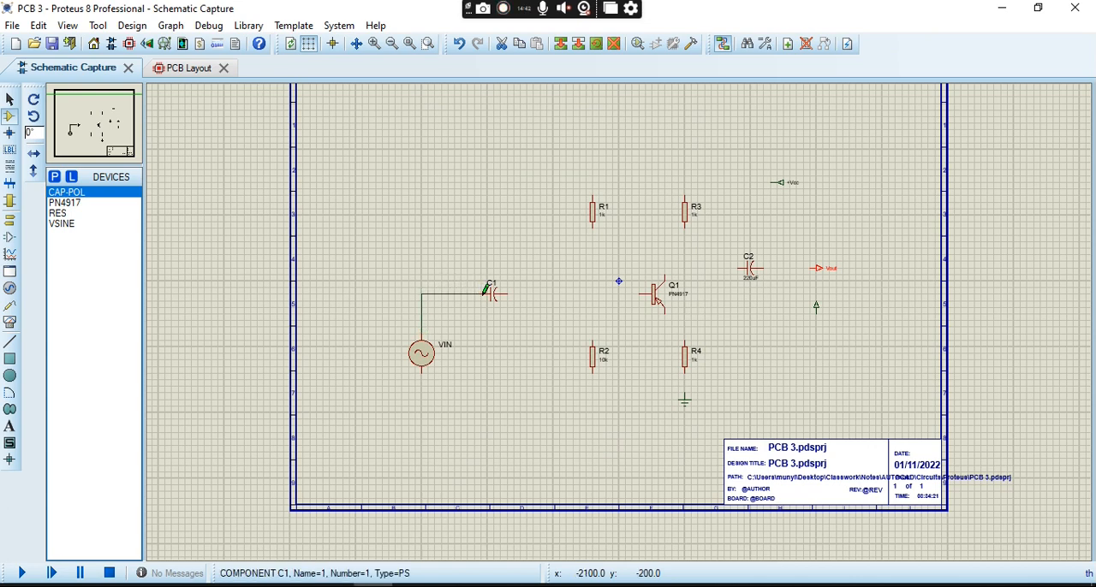
pyautogui.click(422, 370)
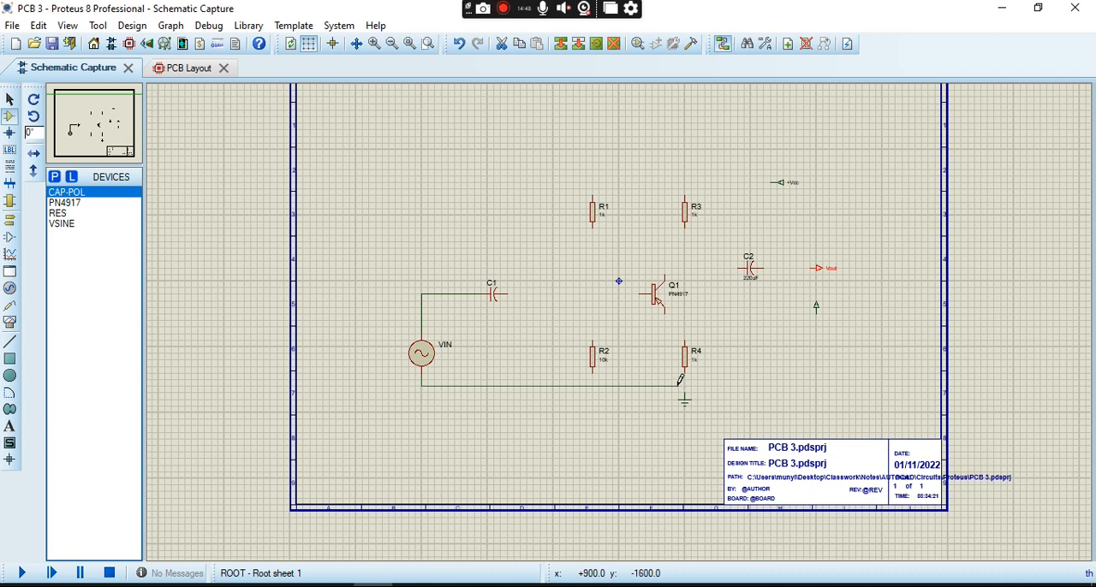
pyautogui.click(594, 367)
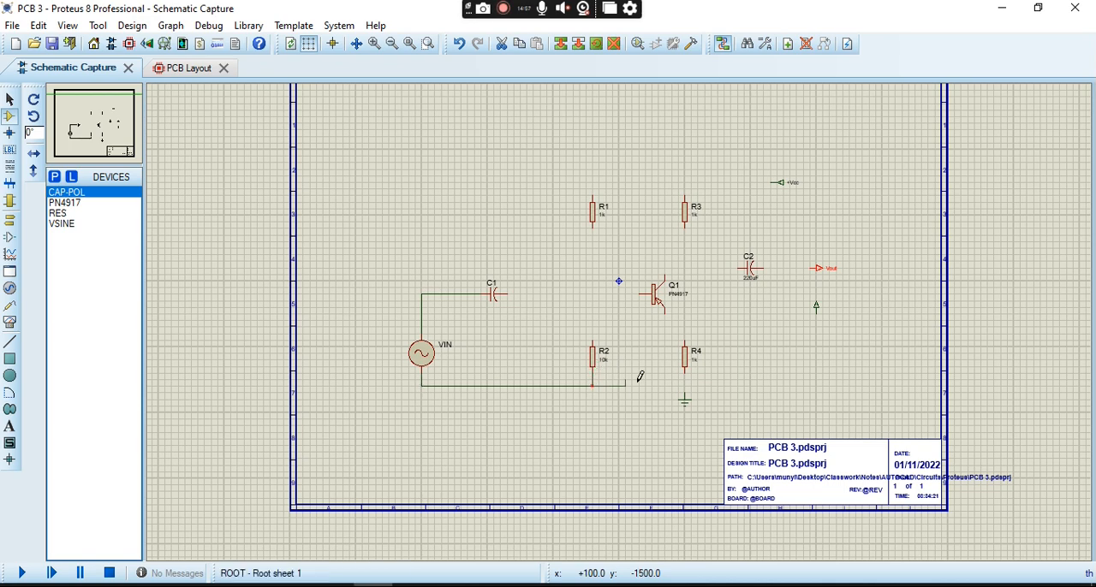
pyautogui.click(687, 370)
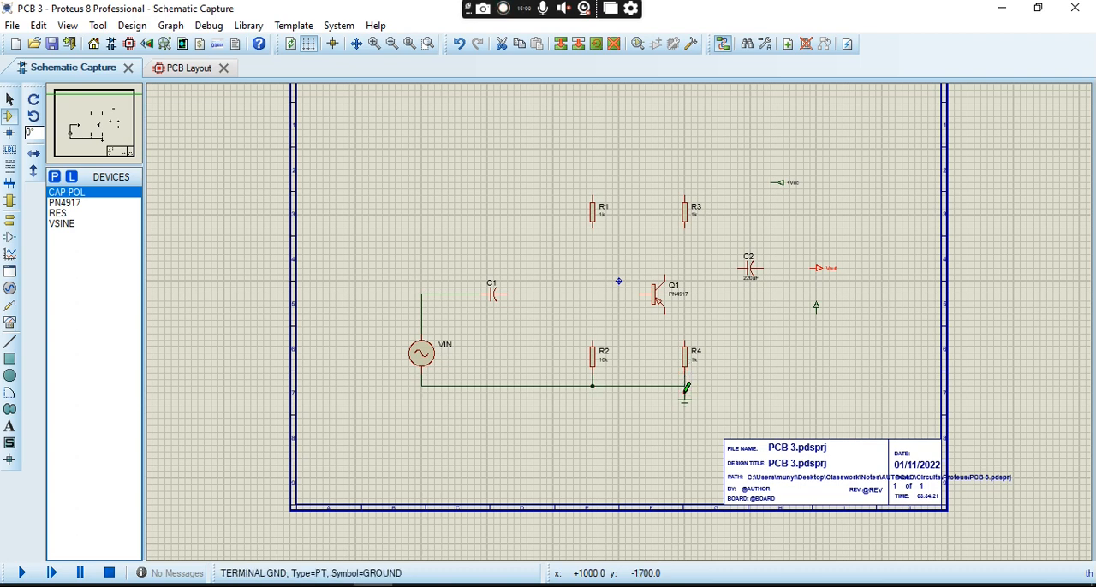
pyautogui.click(685, 386)
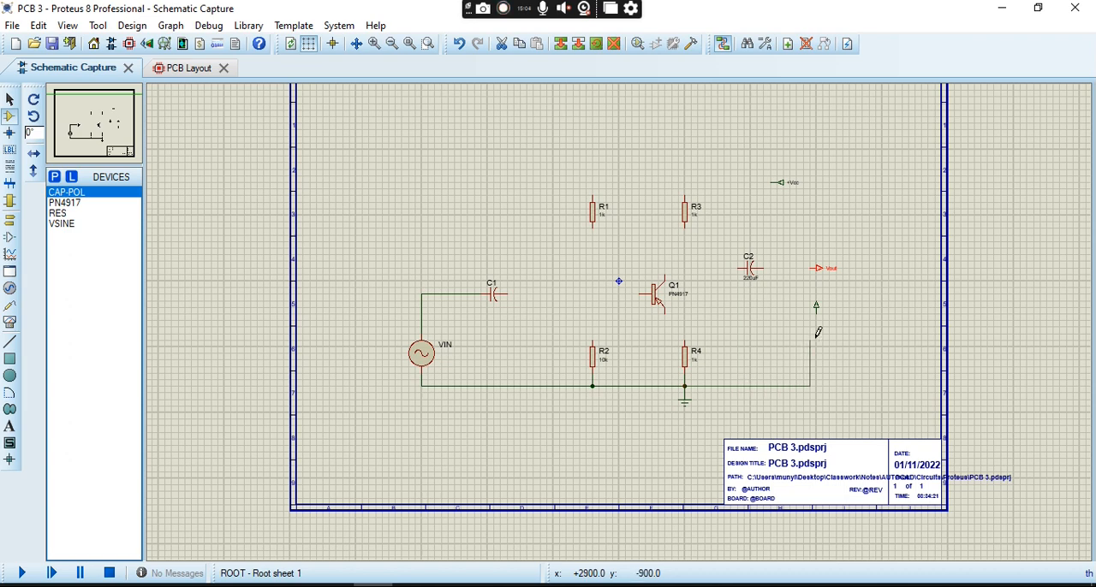
pyautogui.click(816, 309)
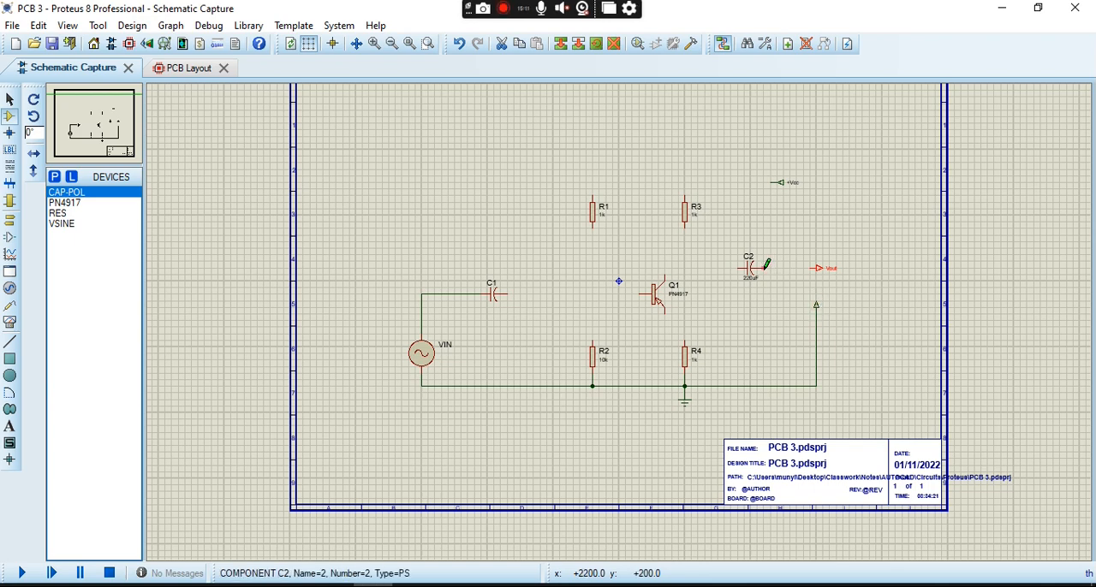
# - Wire C2 to the Vout terminal, and connect C1, R2 and R1 to the base of transistor Q1
pyautogui.click(766, 264)
pyautogui.click(816, 268)
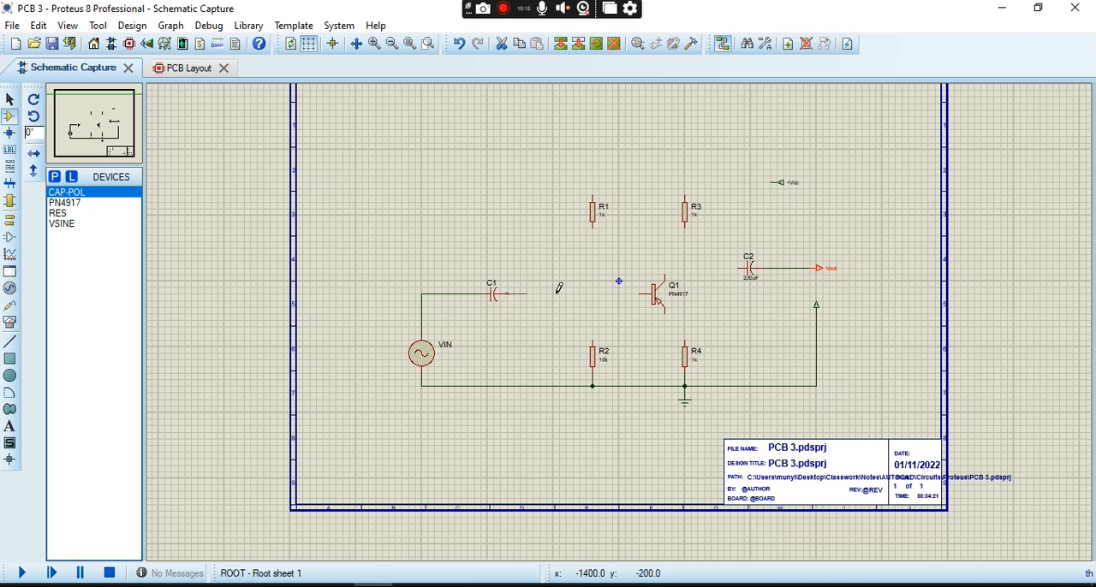
pyautogui.click(641, 291)
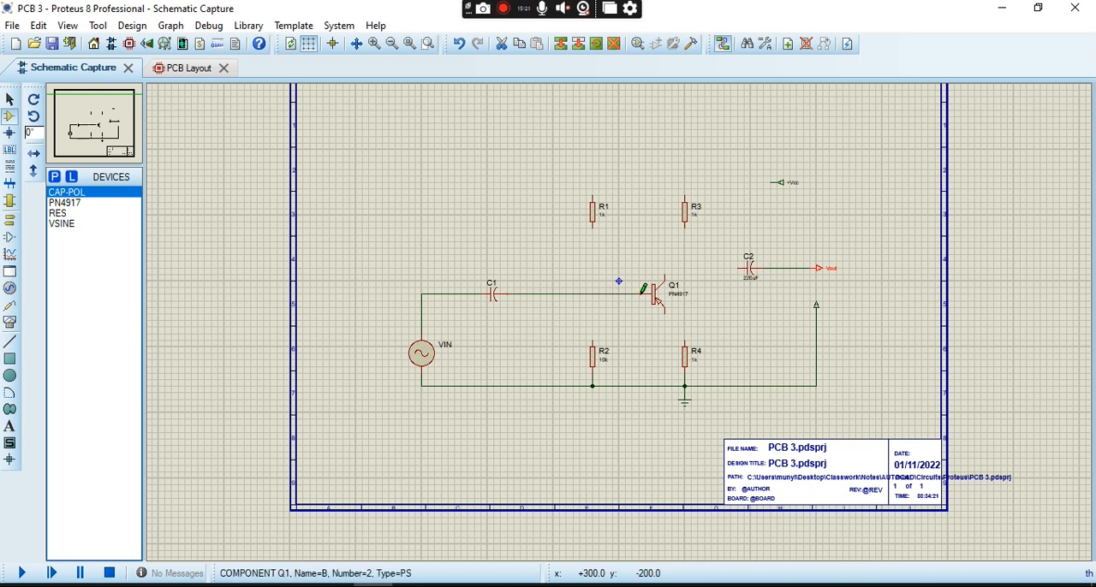
pyautogui.click(592, 338)
pyautogui.click(592, 294)
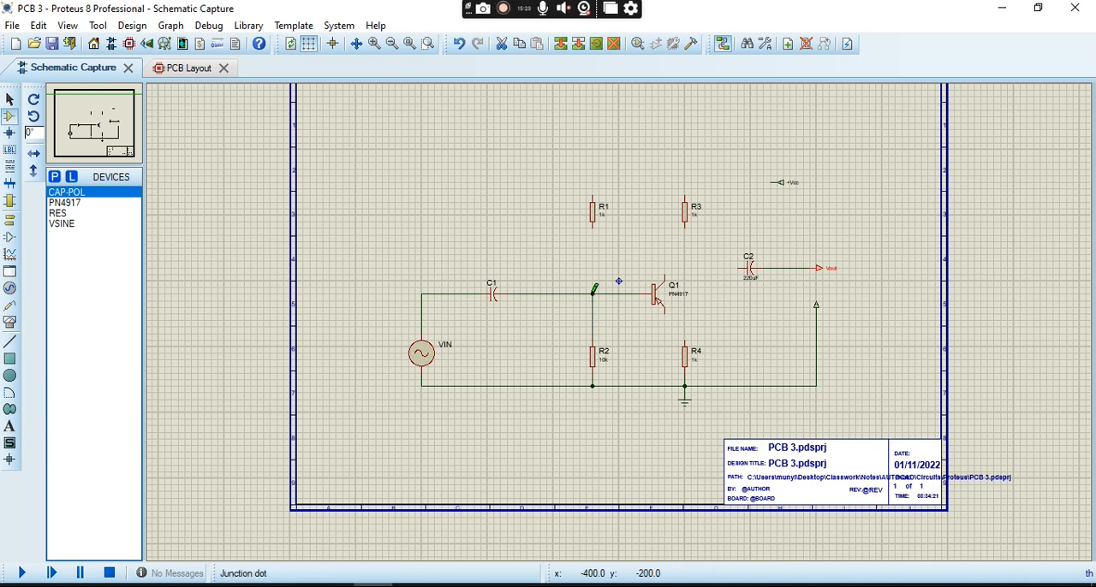
pyautogui.click(594, 224)
pyautogui.click(593, 292)
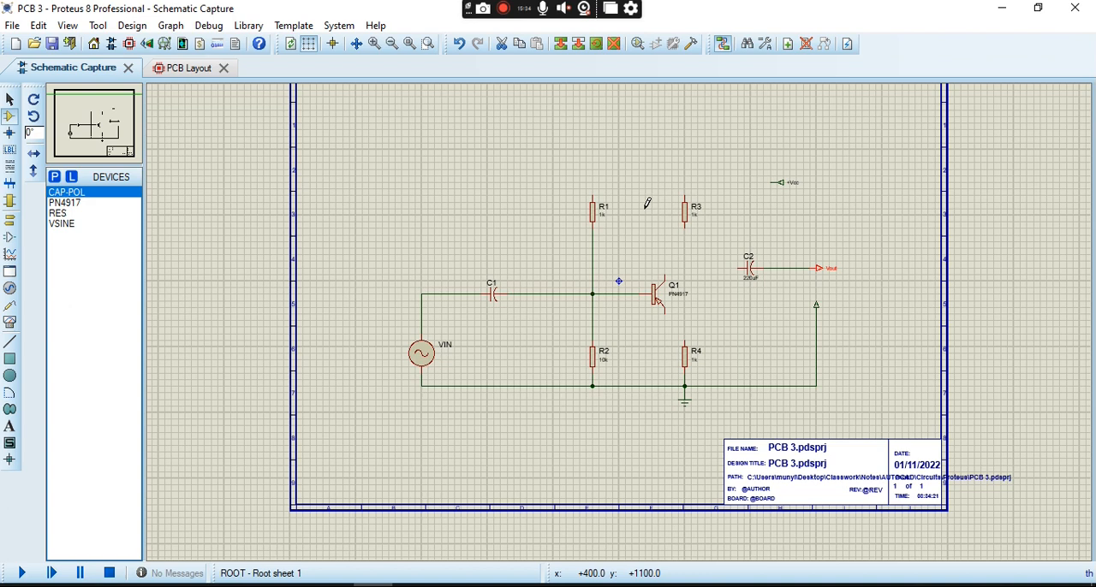
# - Wire the upper end of R1 to the +Vcc terminal and connect the upper end of R3 to that line
pyautogui.click(593, 192)
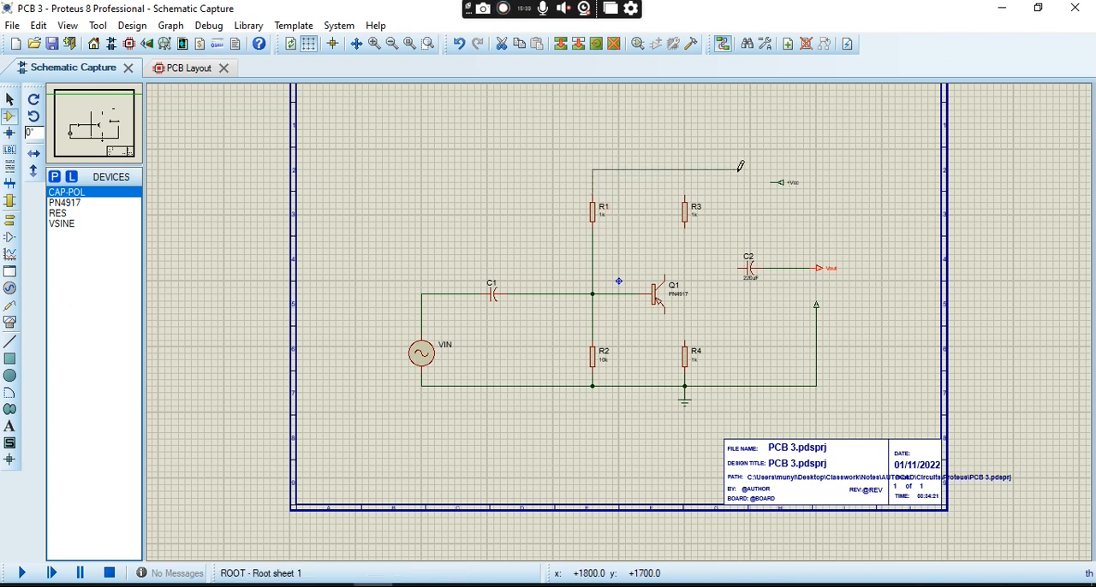
pyautogui.click(772, 182)
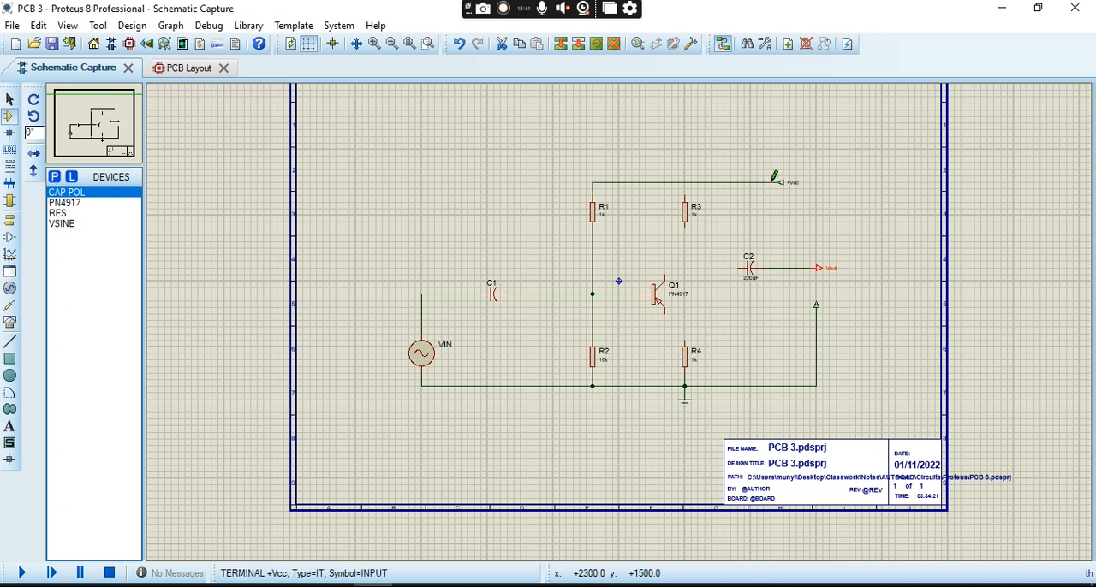
pyautogui.click(685, 181)
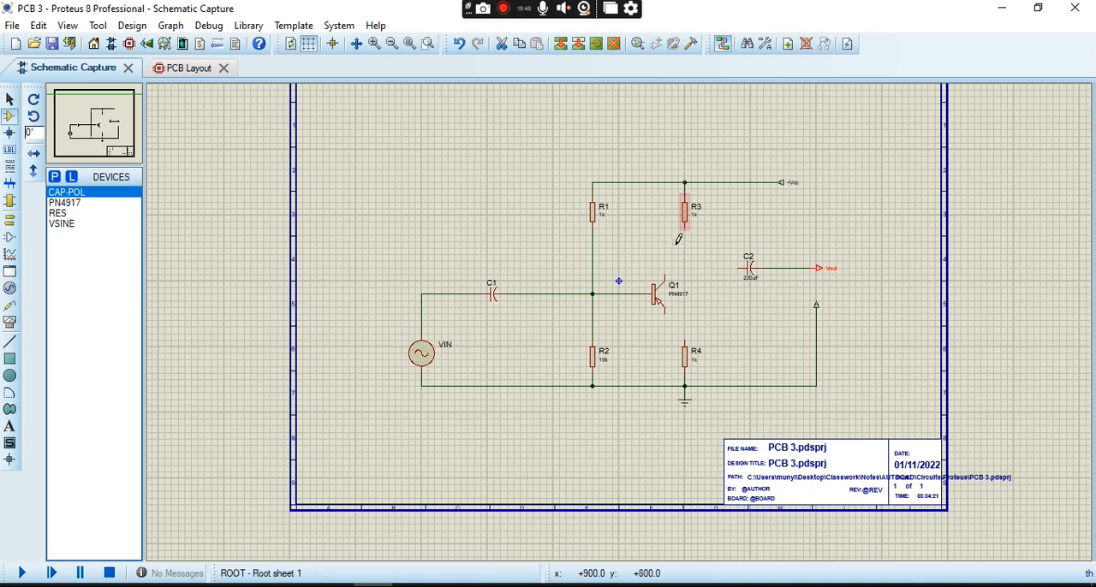
# - Wire Q1's collector to R3 and C2 and its emitter to R4, and compare the schematic with the reference circuit image
pyautogui.click(666, 276)
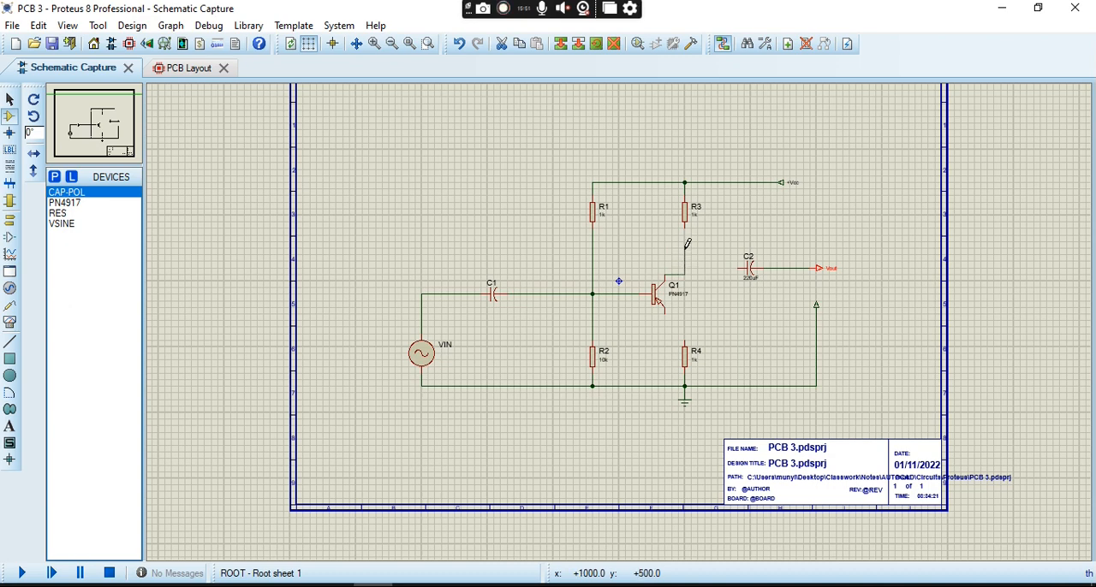
pyautogui.click(685, 238)
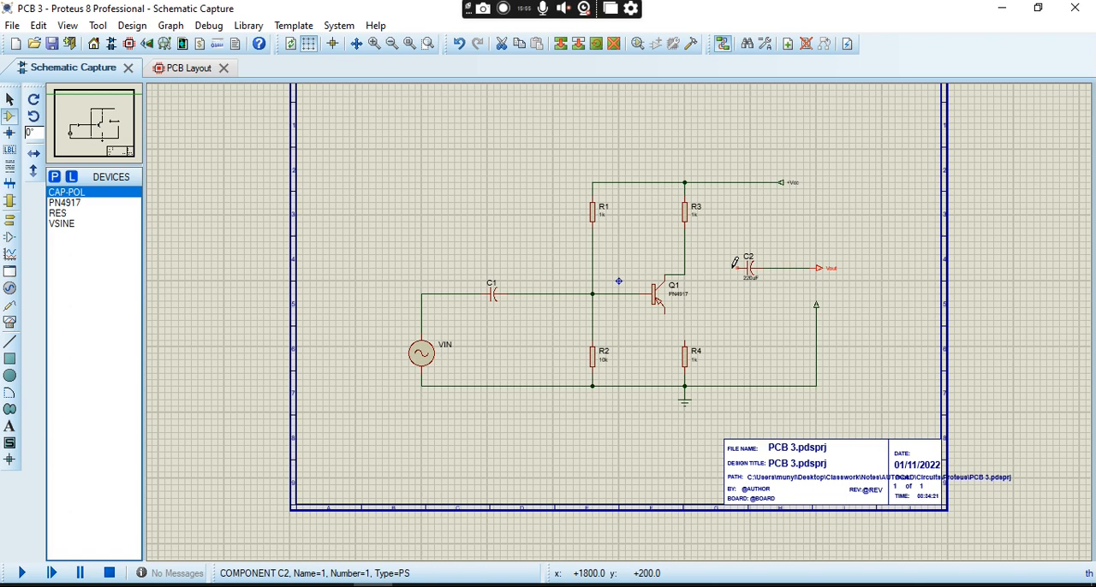
pyautogui.click(735, 265)
pyautogui.click(686, 268)
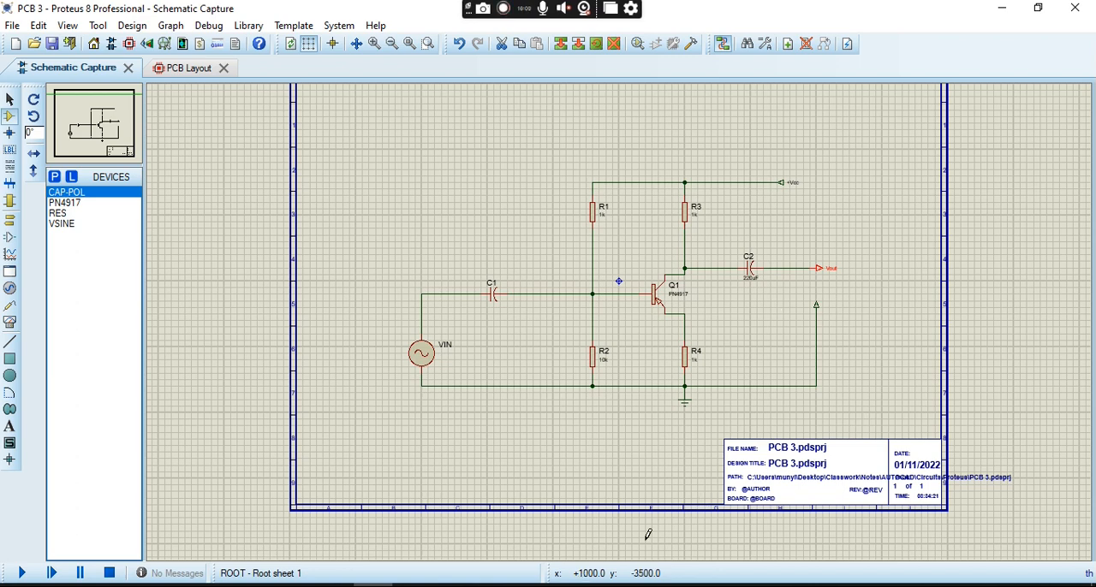
pyautogui.click(413, 585)
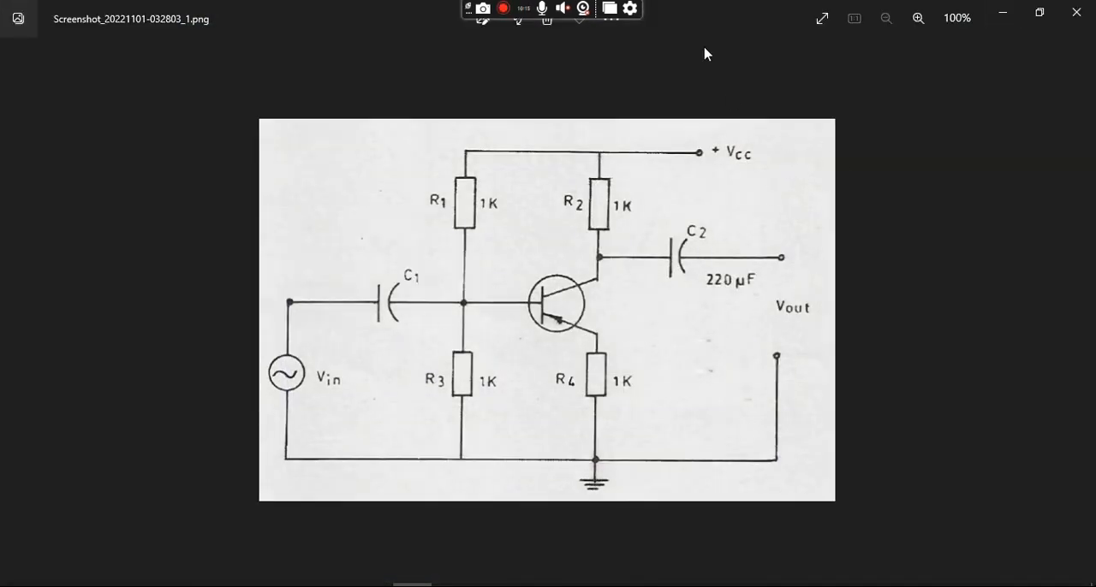
pyautogui.click(998, 24)
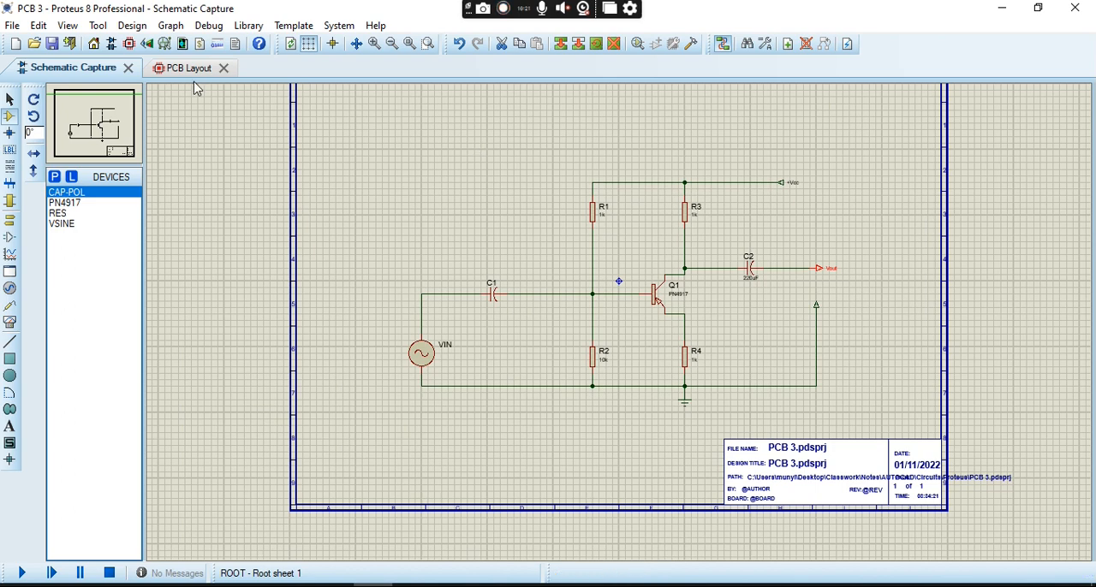
# - Set up a PDF export of the schematic with the output file named Schematic in the Bob folder on the desktop
pyautogui.click(12, 26)
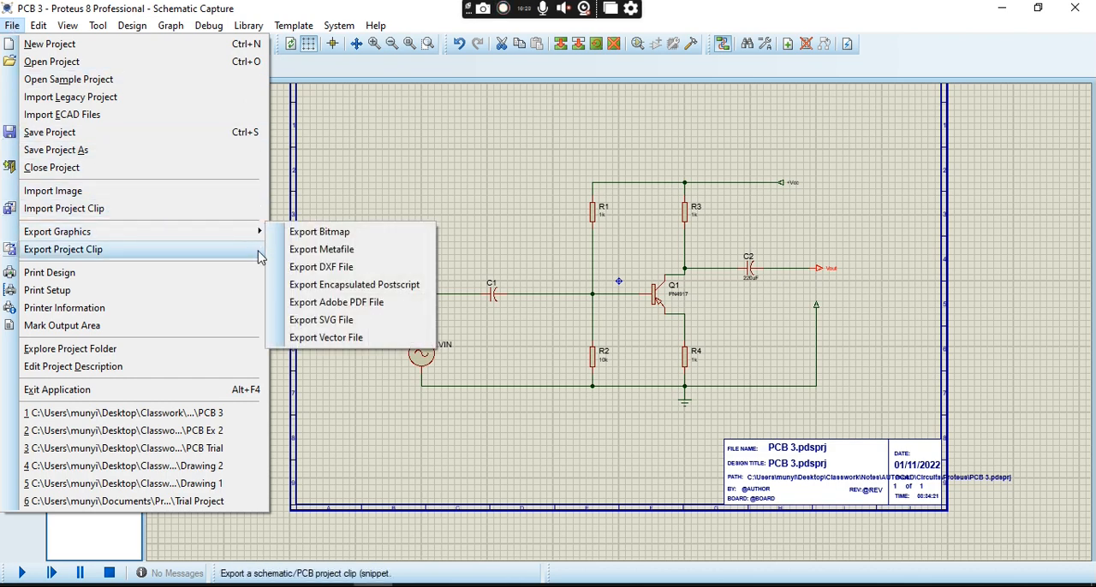
pyautogui.moveTo(247, 242)
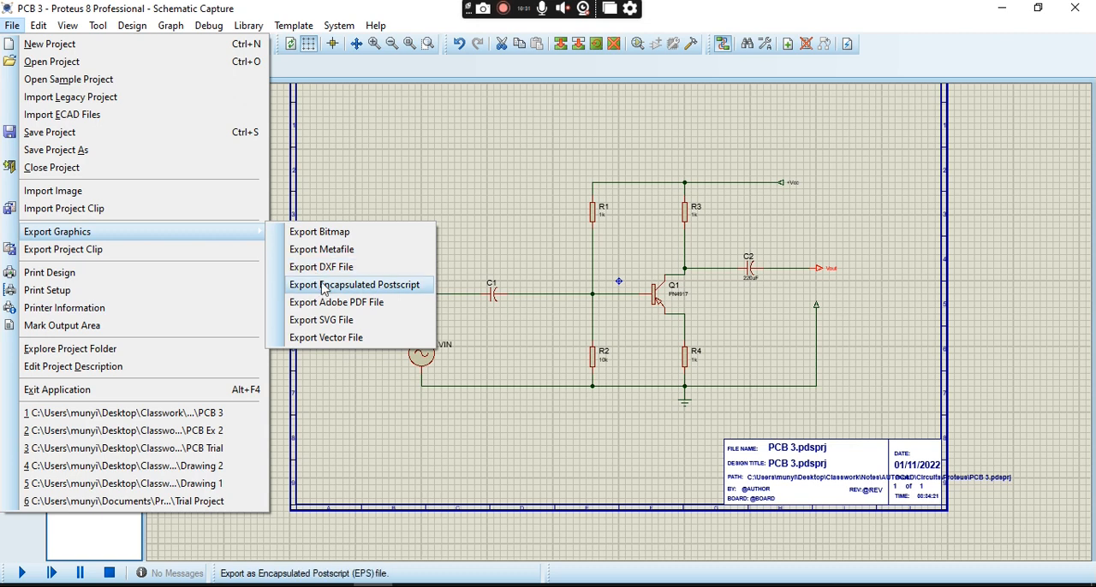
pyautogui.click(344, 306)
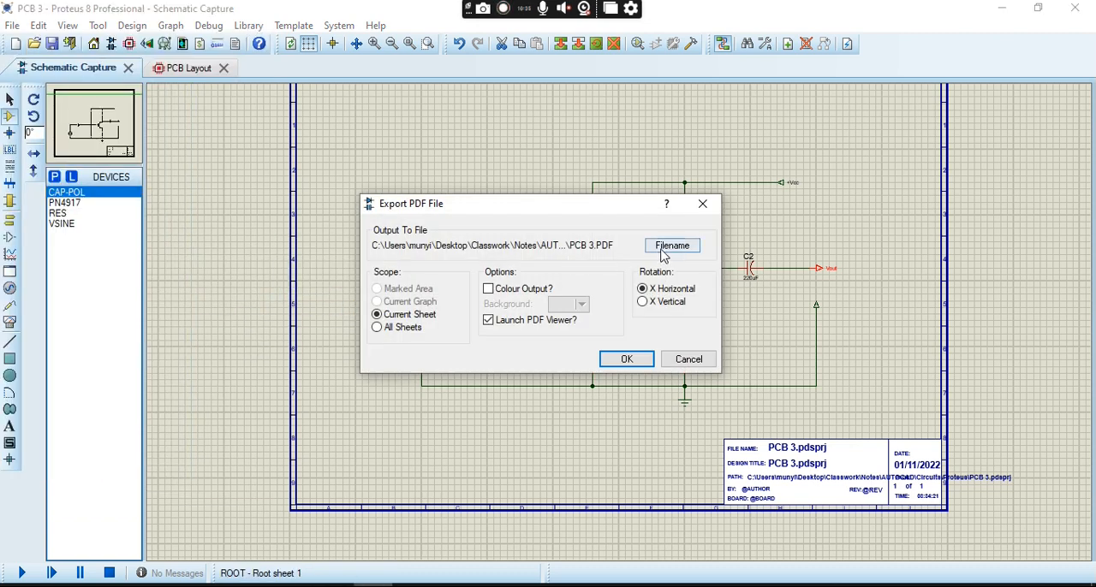
pyautogui.click(664, 249)
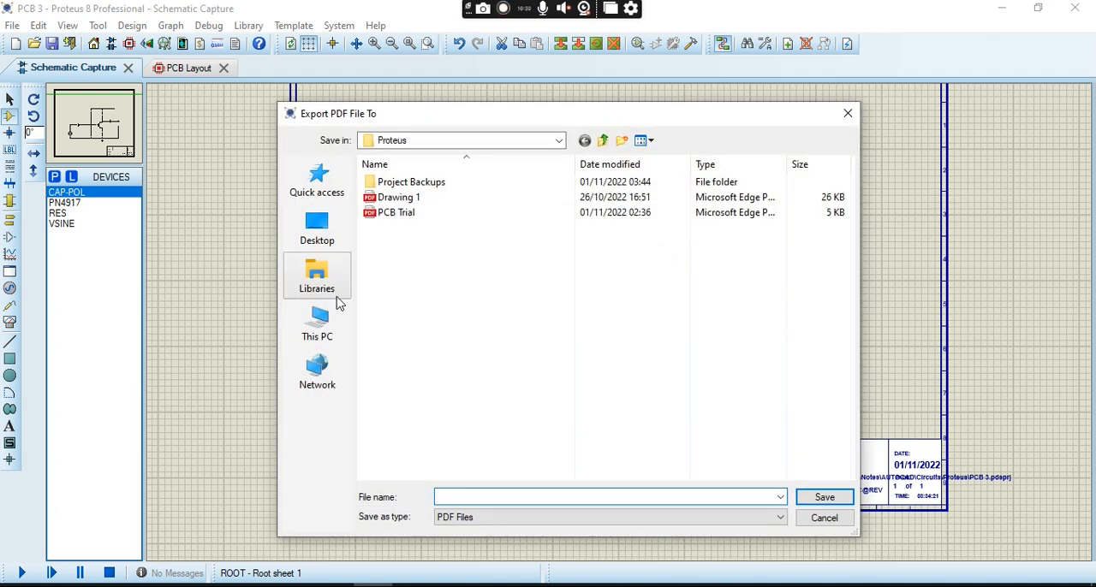
pyautogui.click(322, 244)
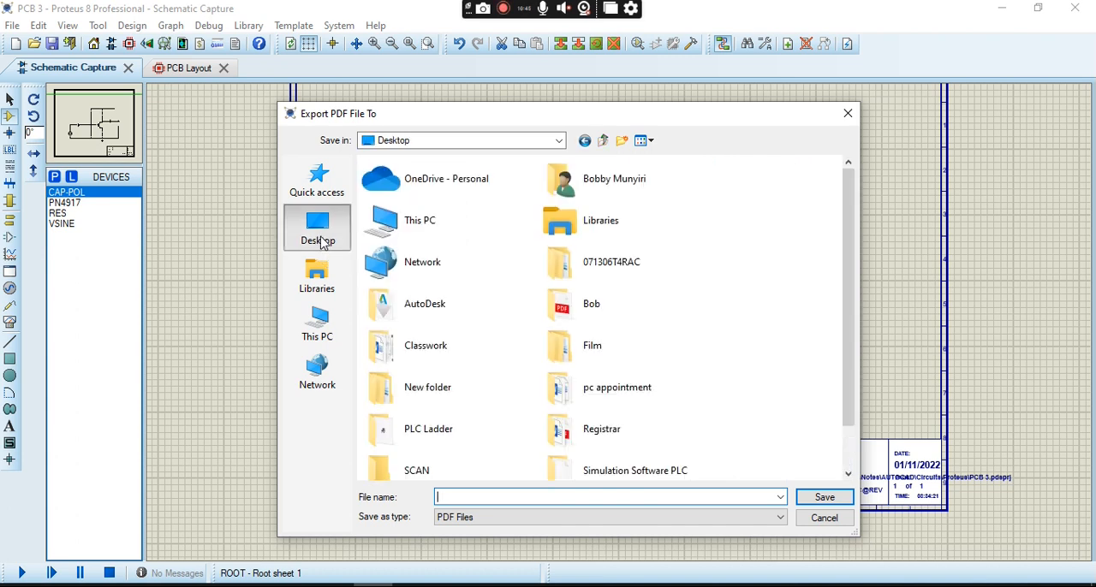
pyautogui.scroll(-1, 519, 316)
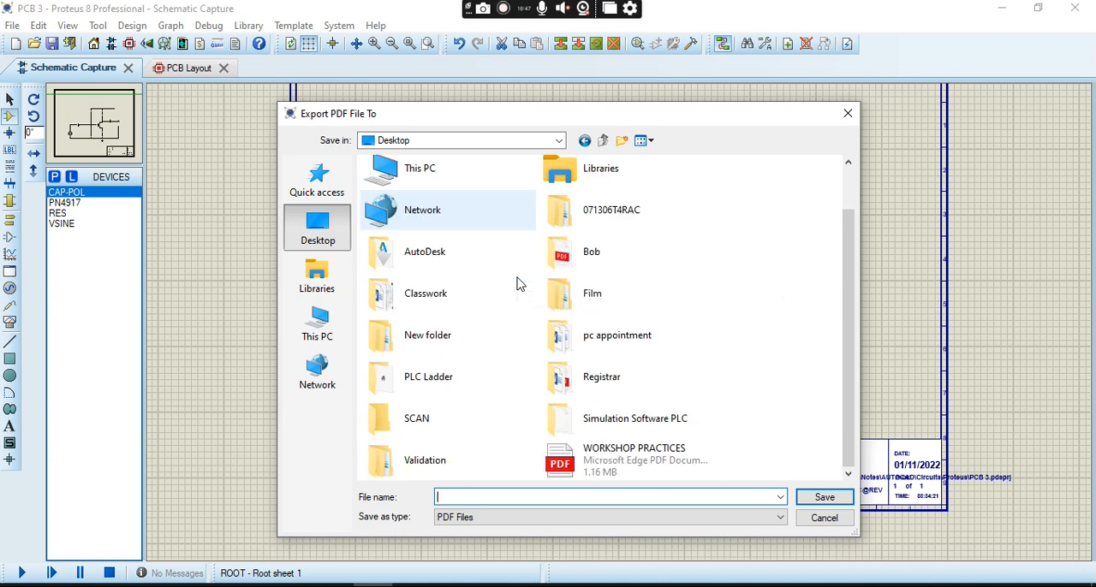
pyautogui.doubleClick(630, 255)
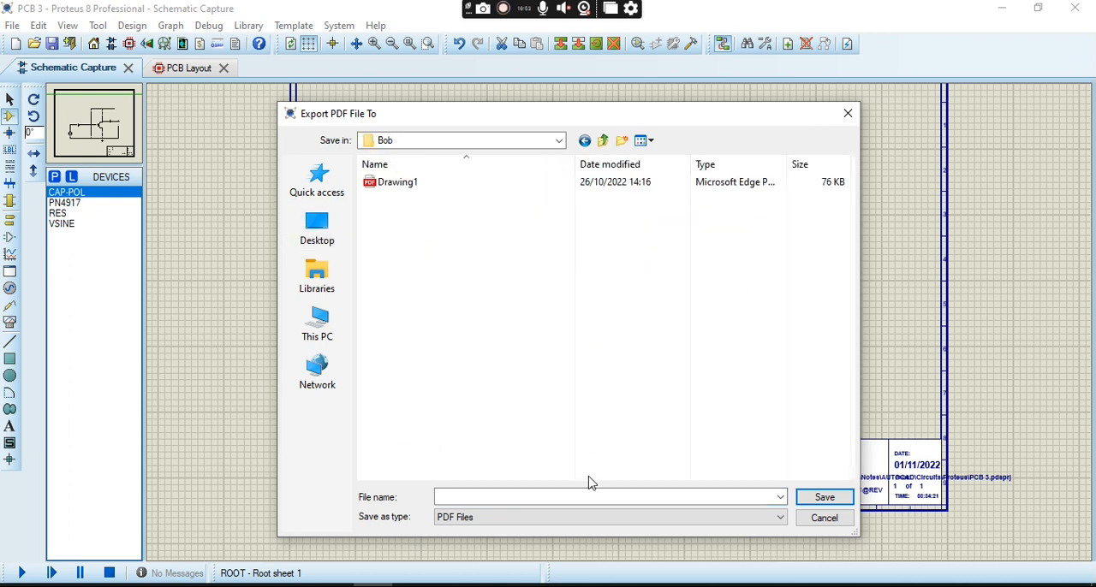
pyautogui.click(582, 497)
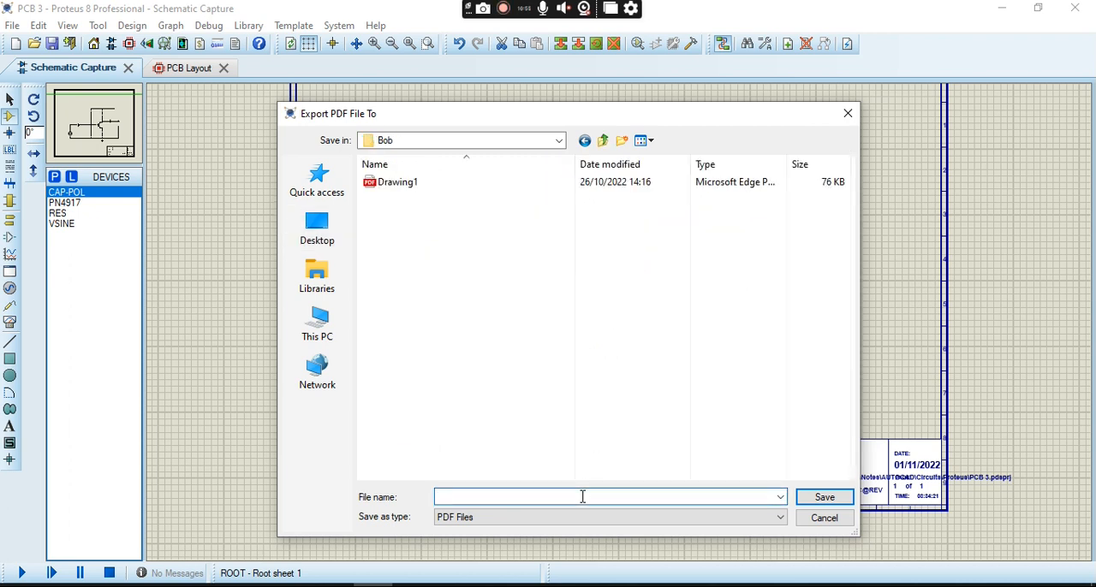
pyautogui.write('Schematic')
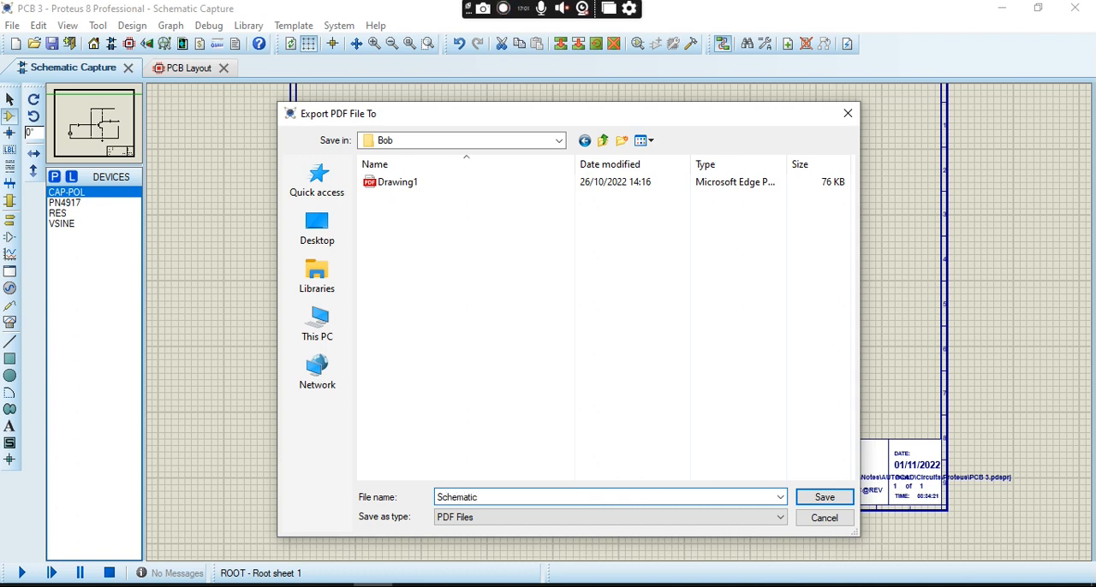
pyautogui.click(837, 502)
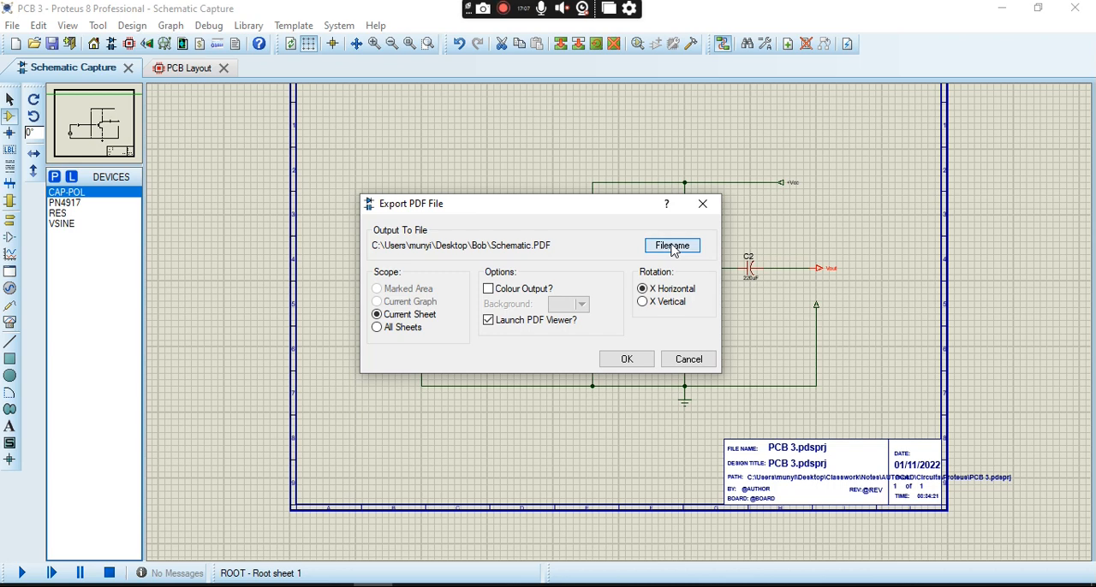
# - Choose the export destination again, using the desktop's Bob folder and the file name Schematic
pyautogui.click(673, 247)
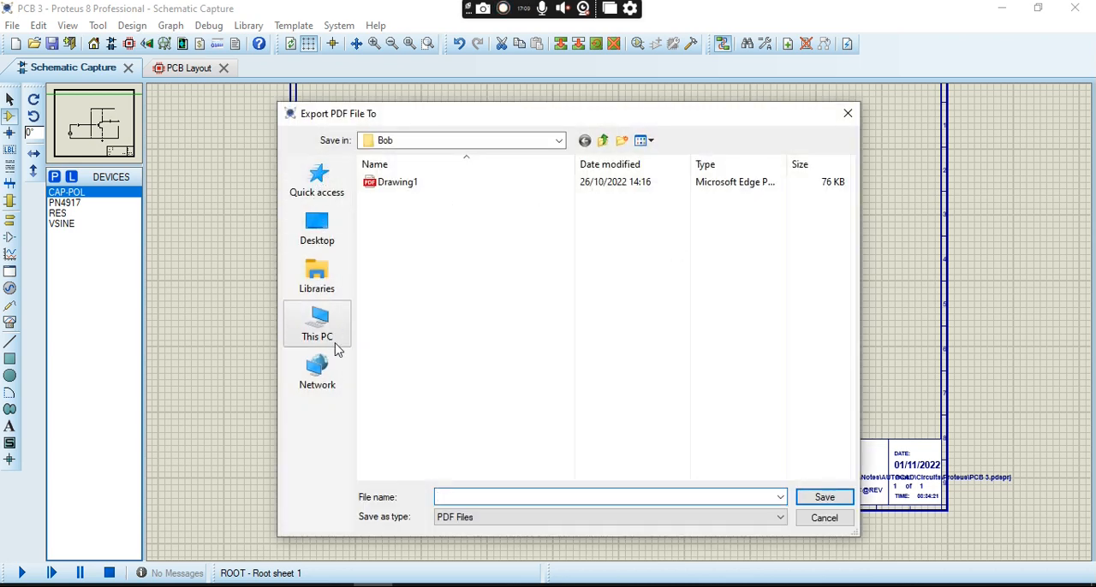
pyautogui.click(328, 248)
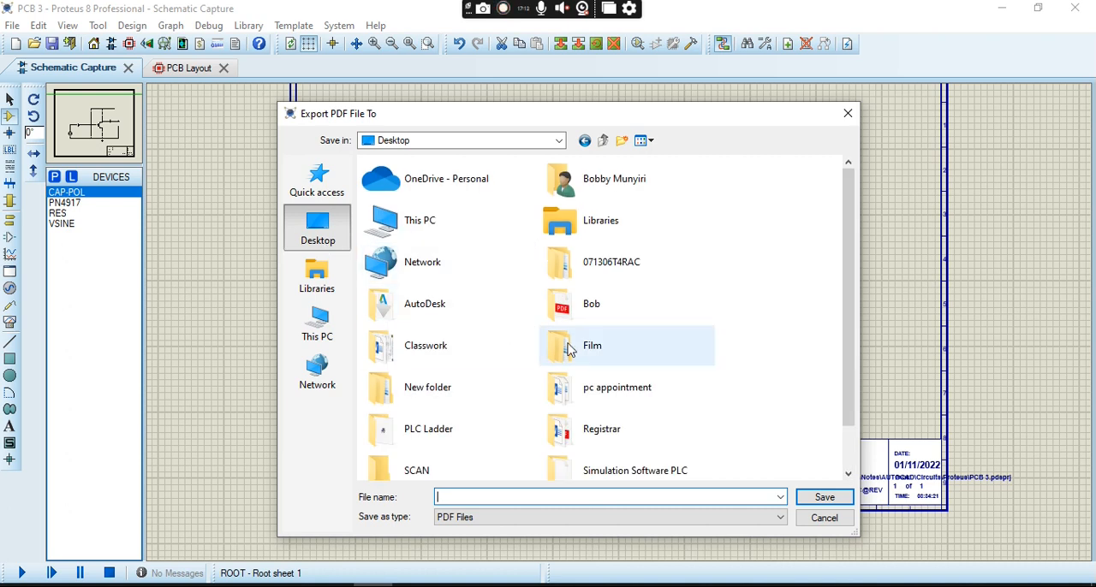
pyautogui.doubleClick(591, 319)
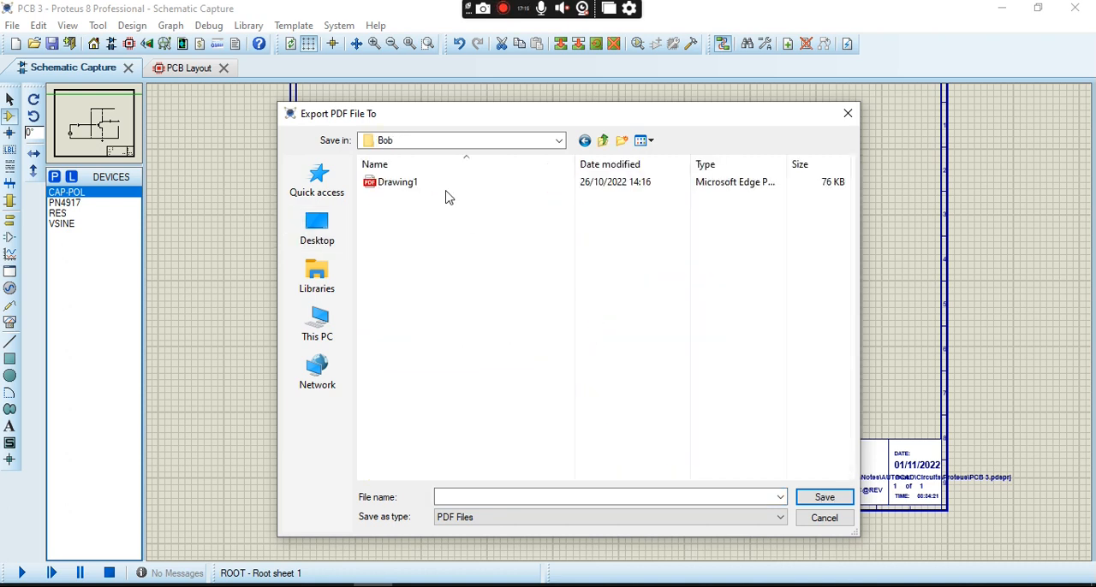
pyautogui.click(527, 500)
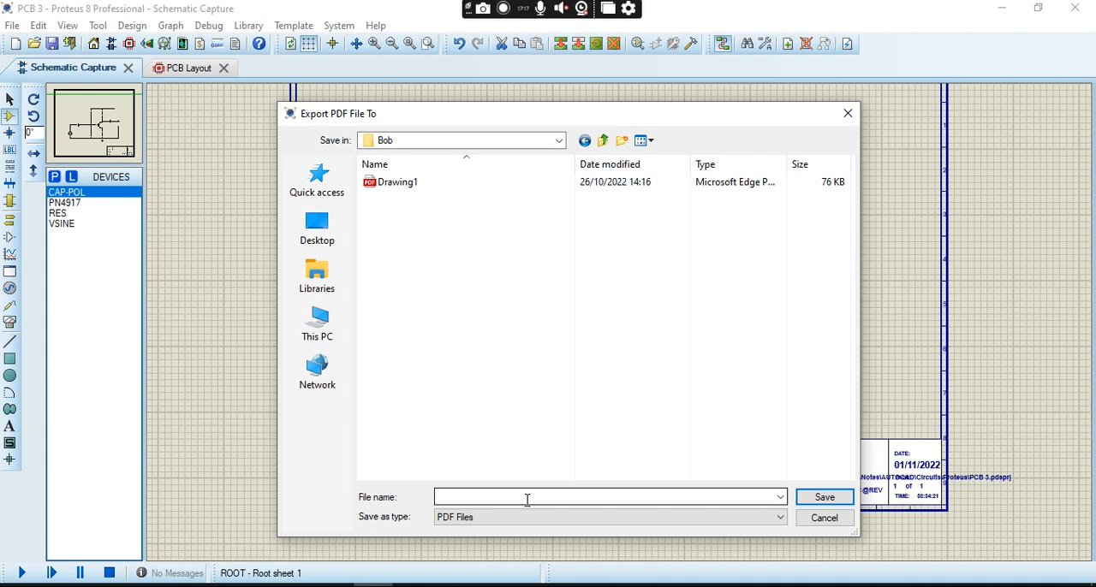
pyautogui.click(758, 499)
pyautogui.write('Schematic')
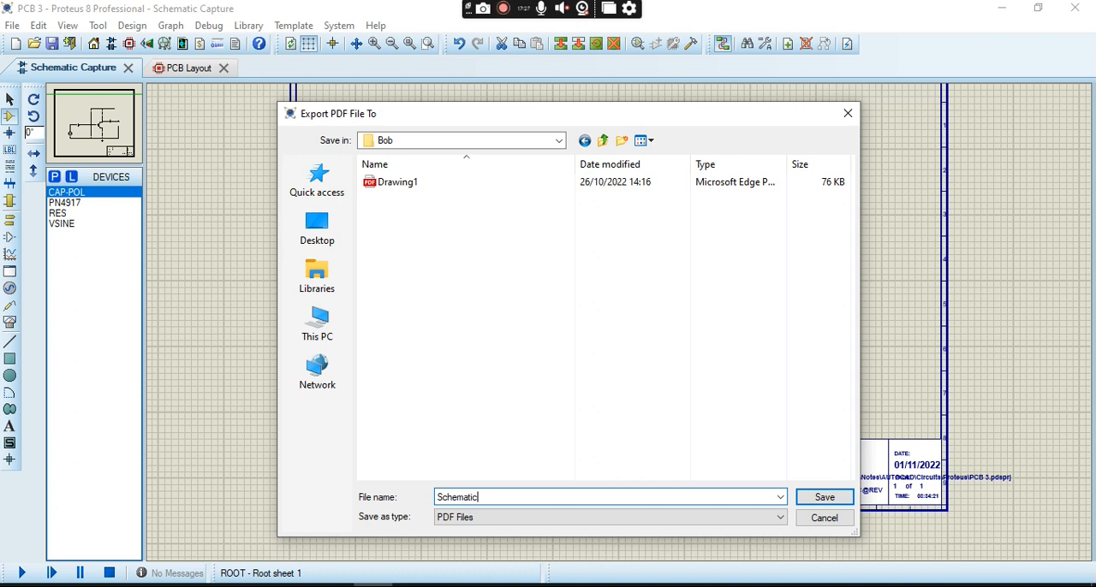
pyautogui.press('Return')
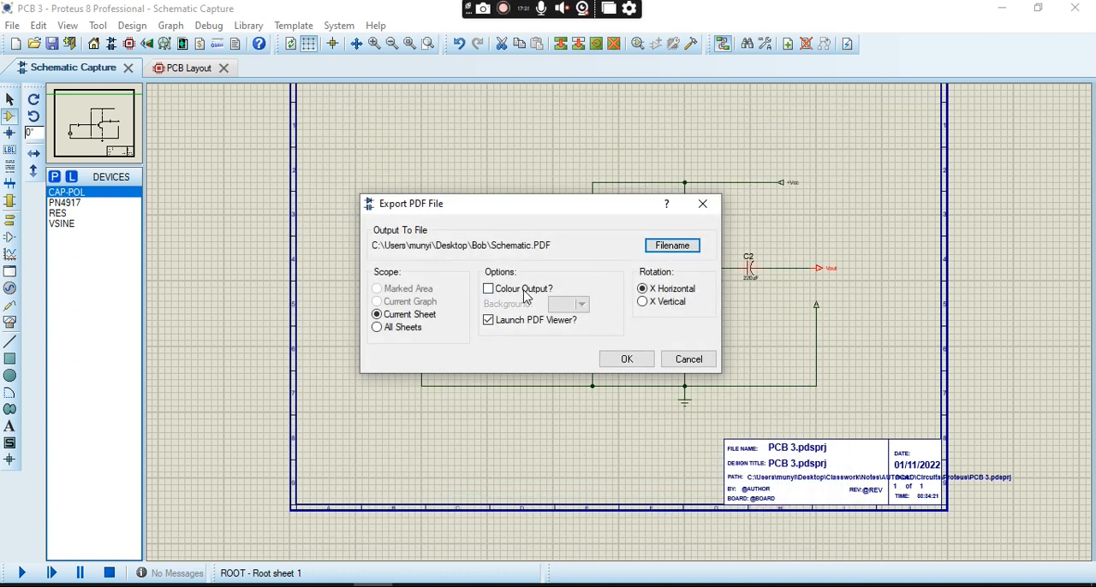
pyautogui.click(488, 290)
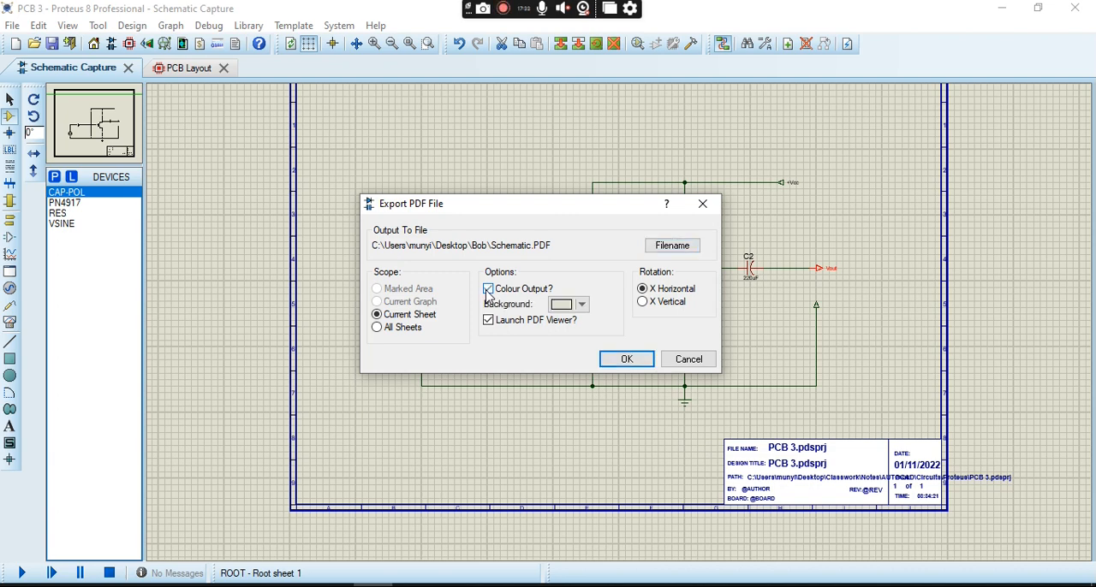
pyautogui.click(584, 310)
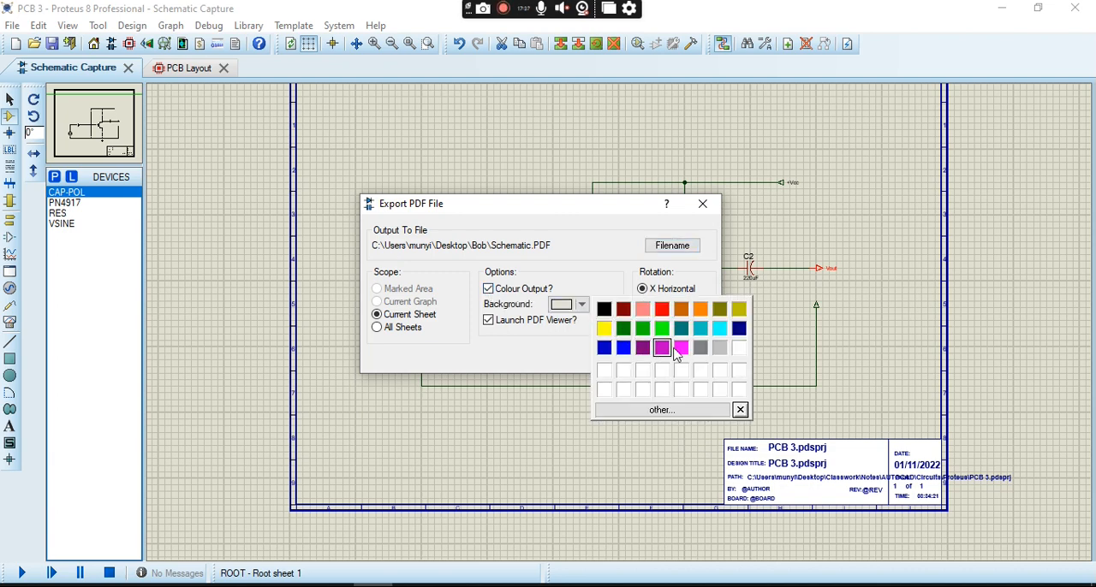
pyautogui.click(740, 349)
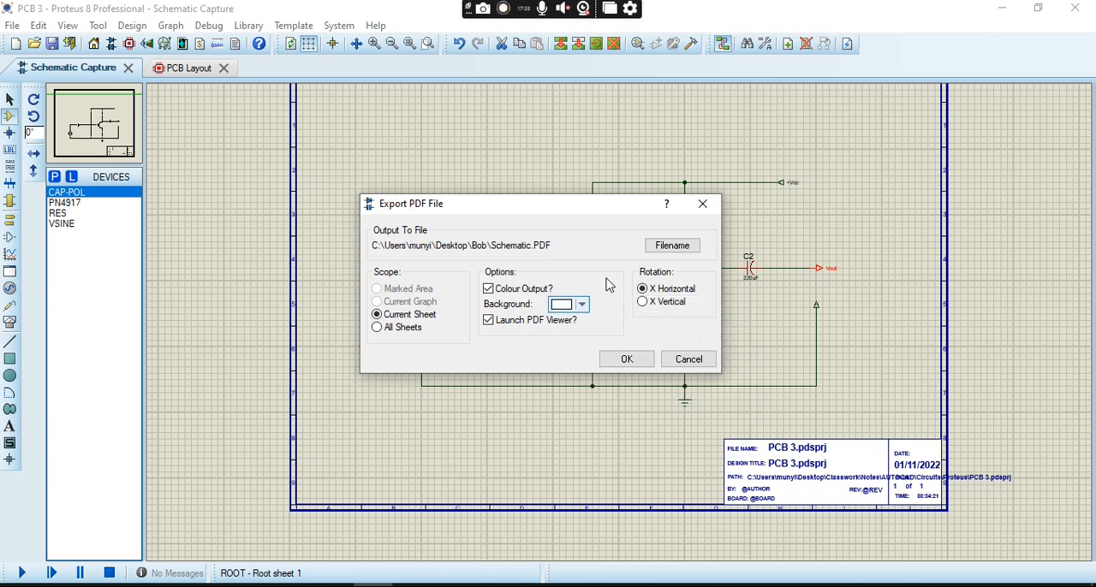
pyautogui.click(489, 290)
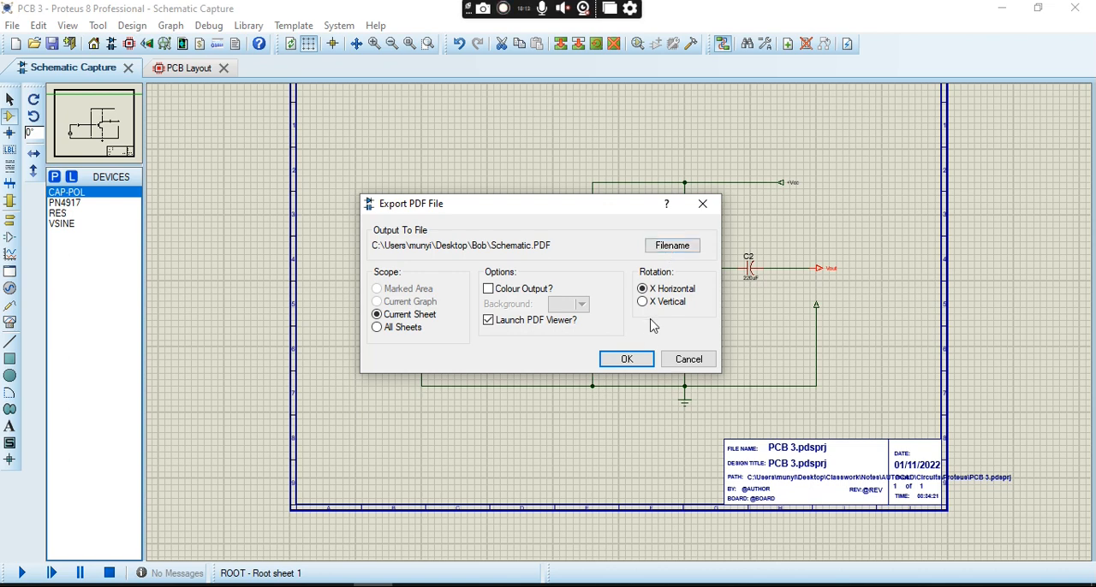
# - Export the current sheet as PDF without colour output and open the saved Schematic file from the desktop's Bob folder
pyautogui.click(643, 360)
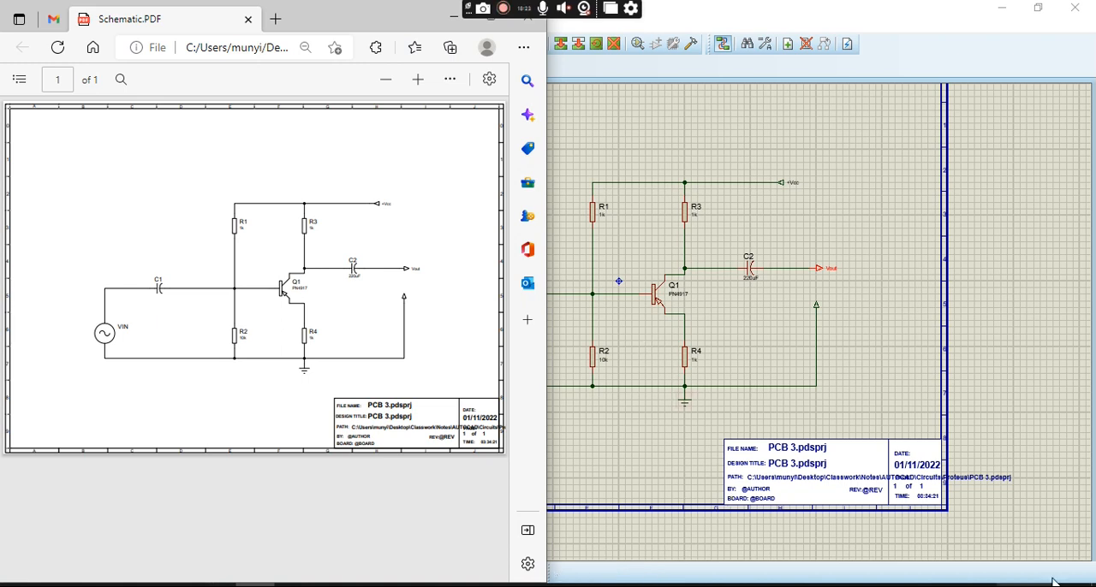
pyautogui.press('super+d')
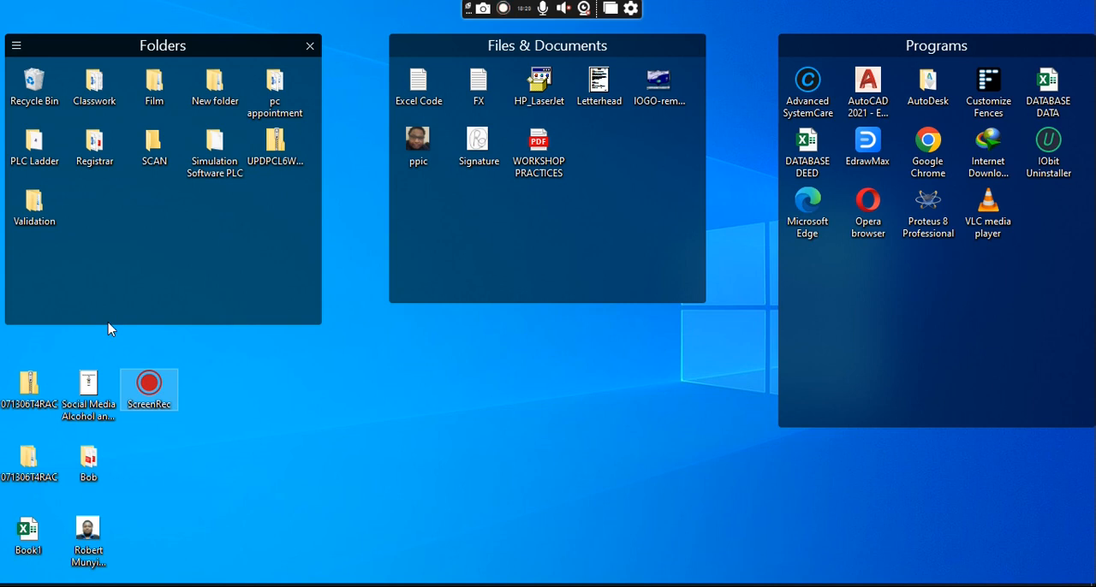
pyautogui.click(90, 471)
pyautogui.doubleClick(89, 471)
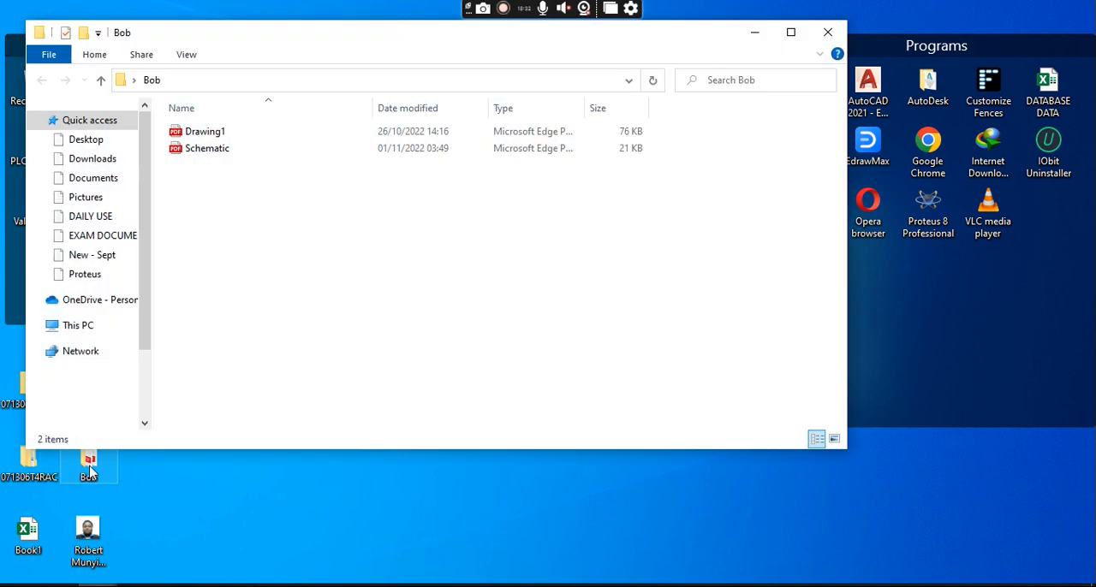
pyautogui.doubleClick(242, 156)
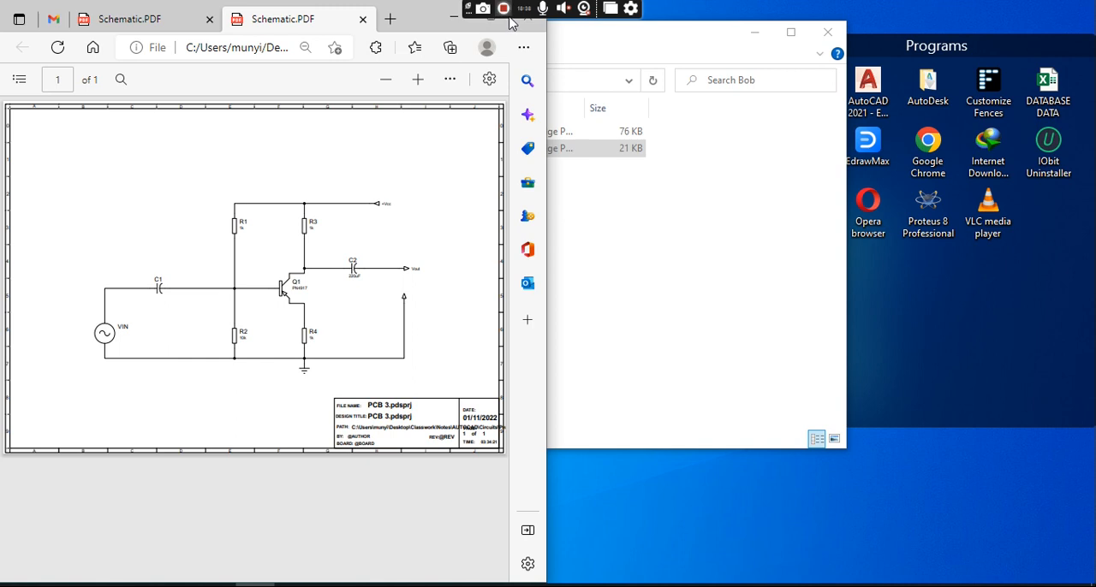
# - Maximize the PDF window, check the print preview of the schematic, and leave it without printing
pyautogui.click(452, 19)
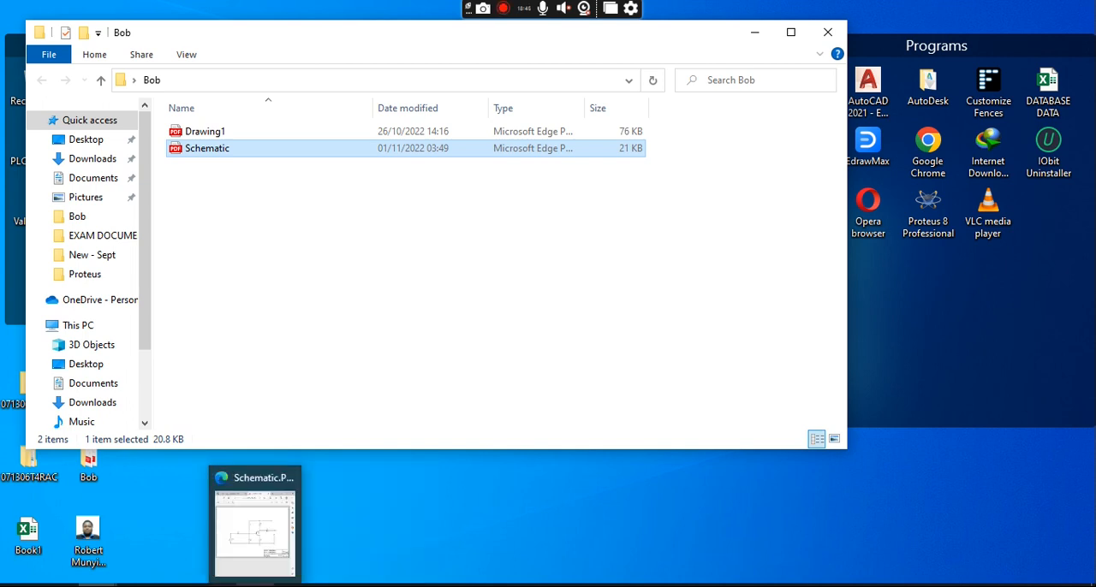
pyautogui.click(257, 527)
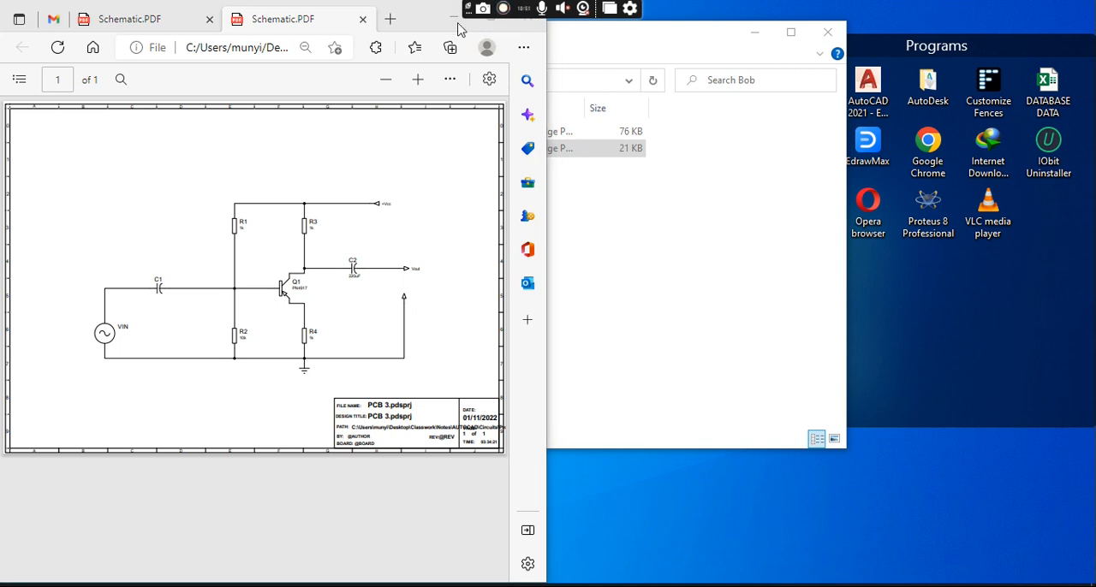
pyautogui.moveTo(420, 20); pyautogui.dragTo(423, 21)
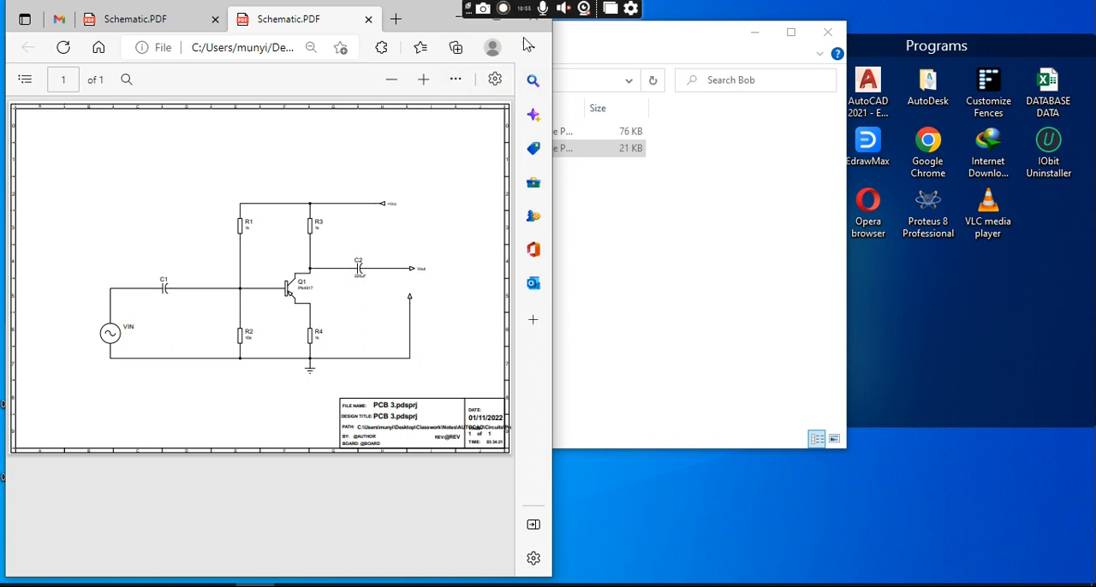
pyautogui.click(493, 29)
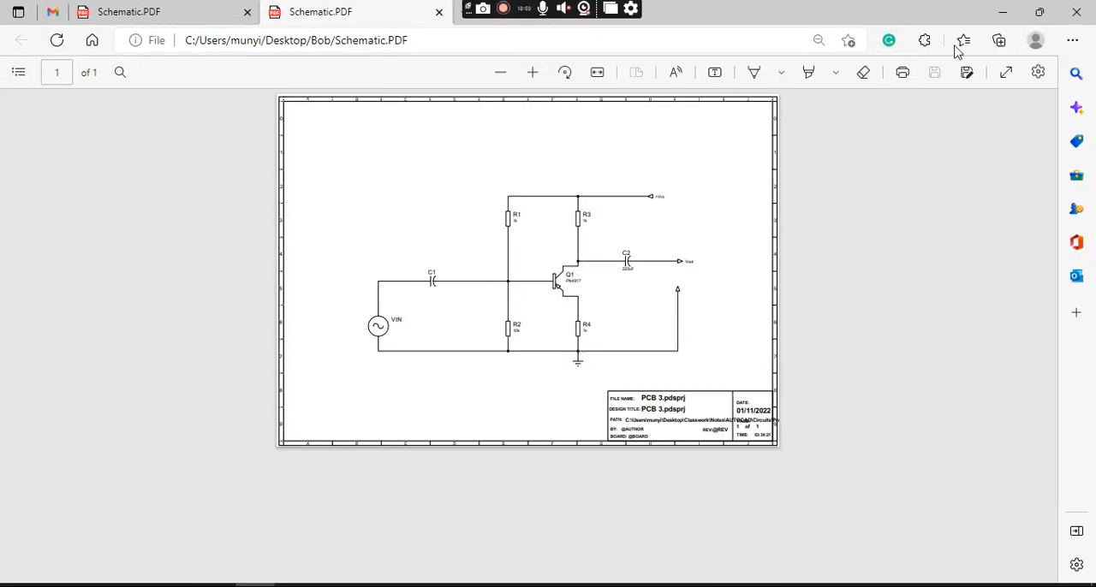
pyautogui.click(901, 76)
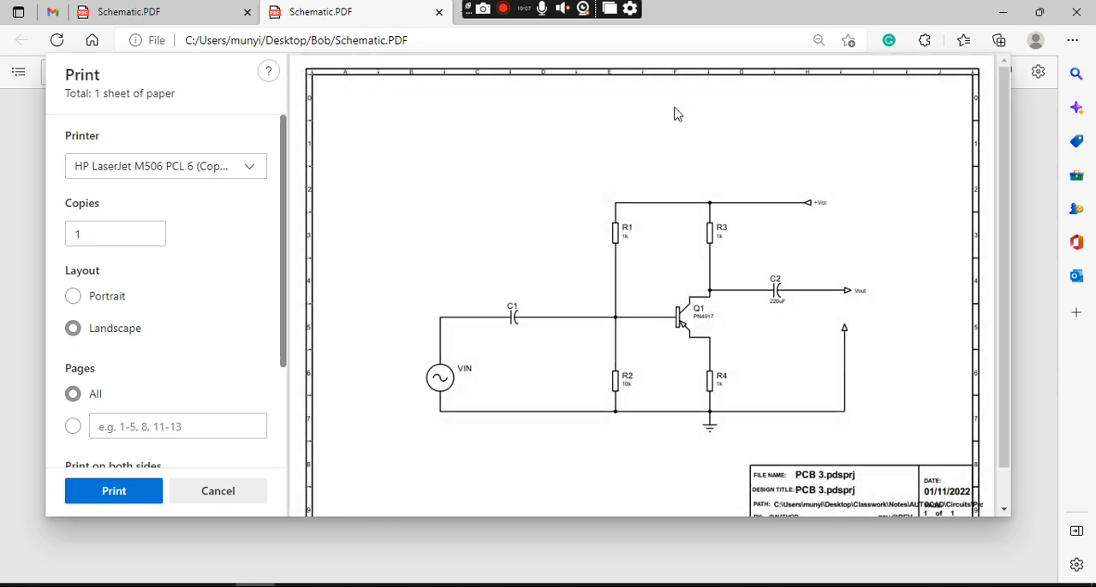
pyautogui.scroll(-1, 676, 113)
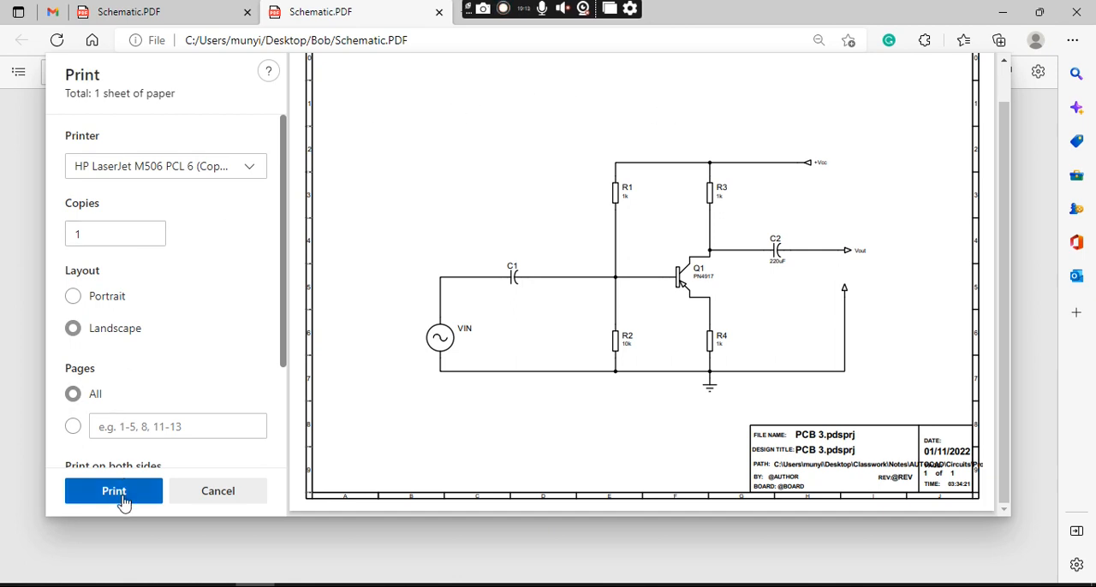
pyautogui.click(238, 501)
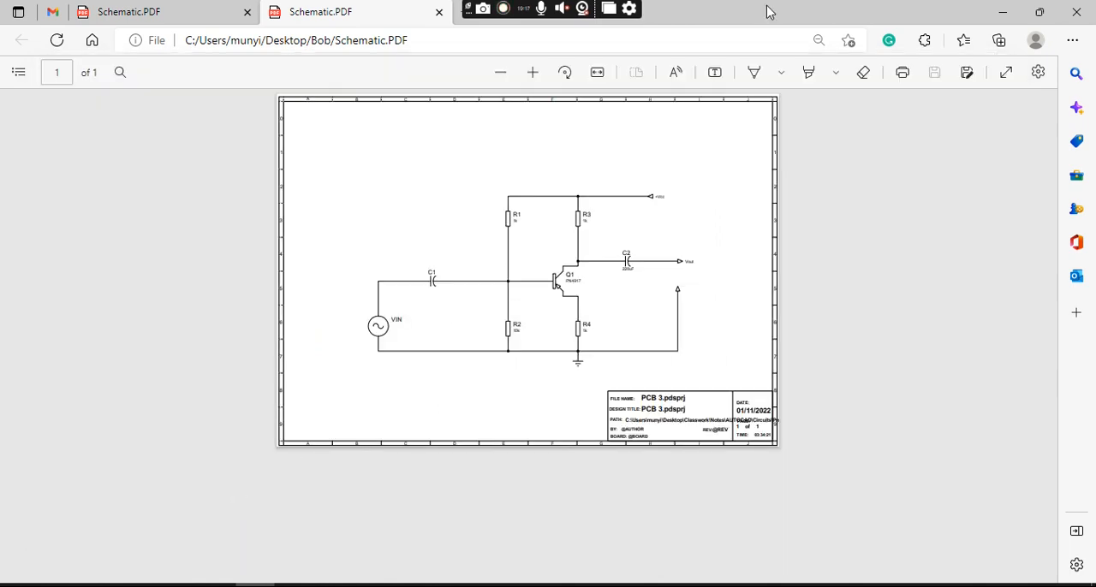
# - Close the duplicate Schematic PDF and switch back to the PCB 3 project in Proteus
pyautogui.click(438, 12)
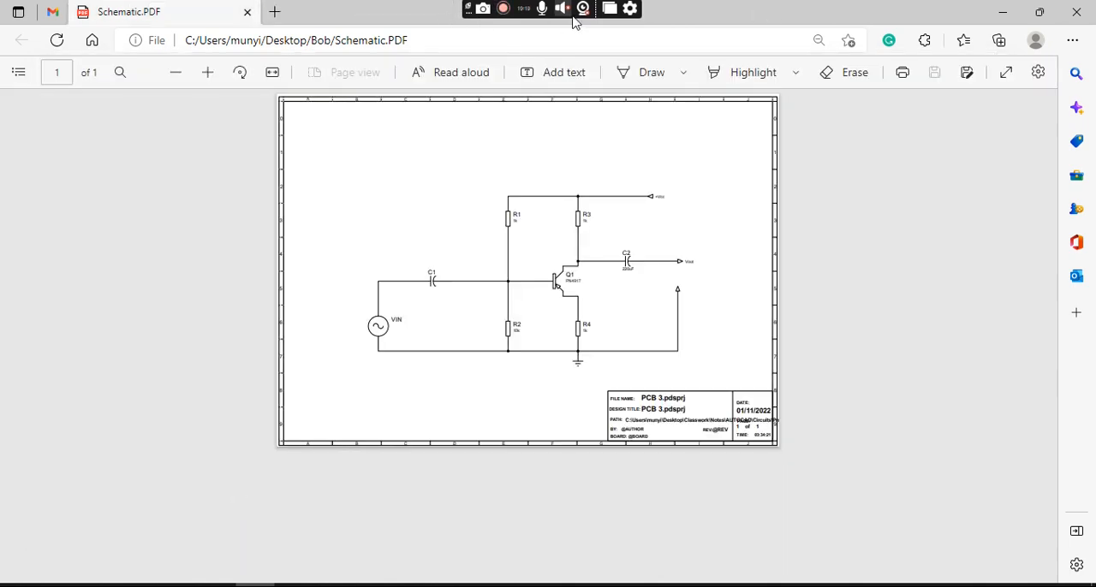
pyautogui.click(1003, 16)
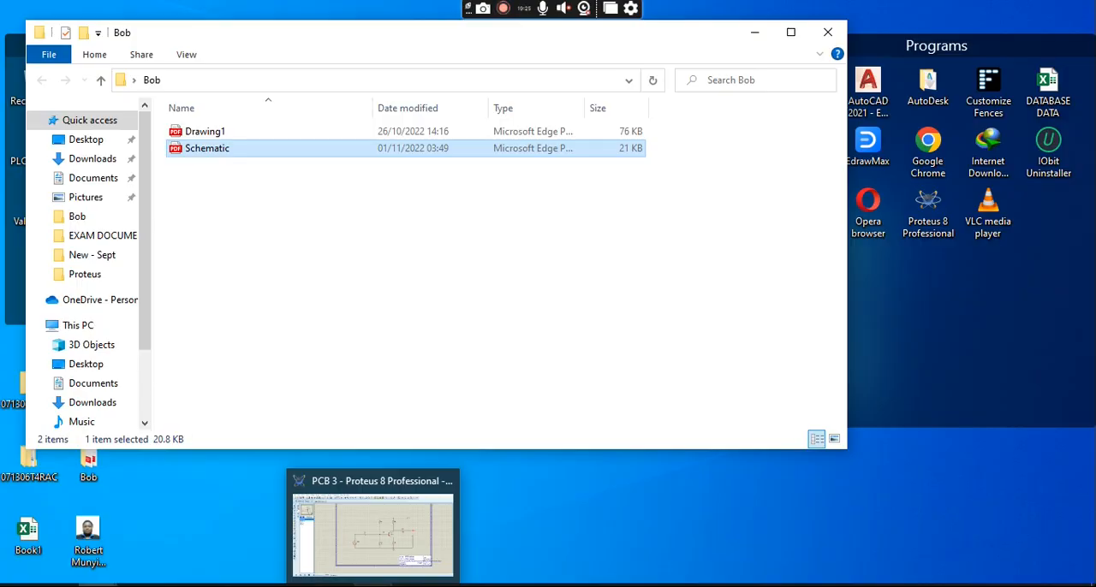
pyautogui.click(402, 582)
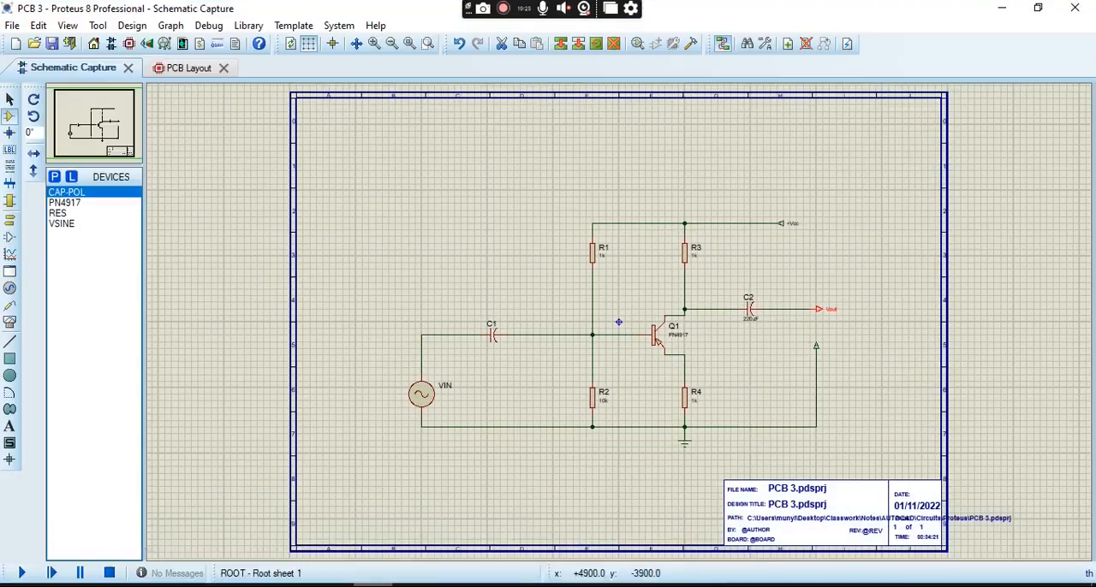
pyautogui.click(9, 427)
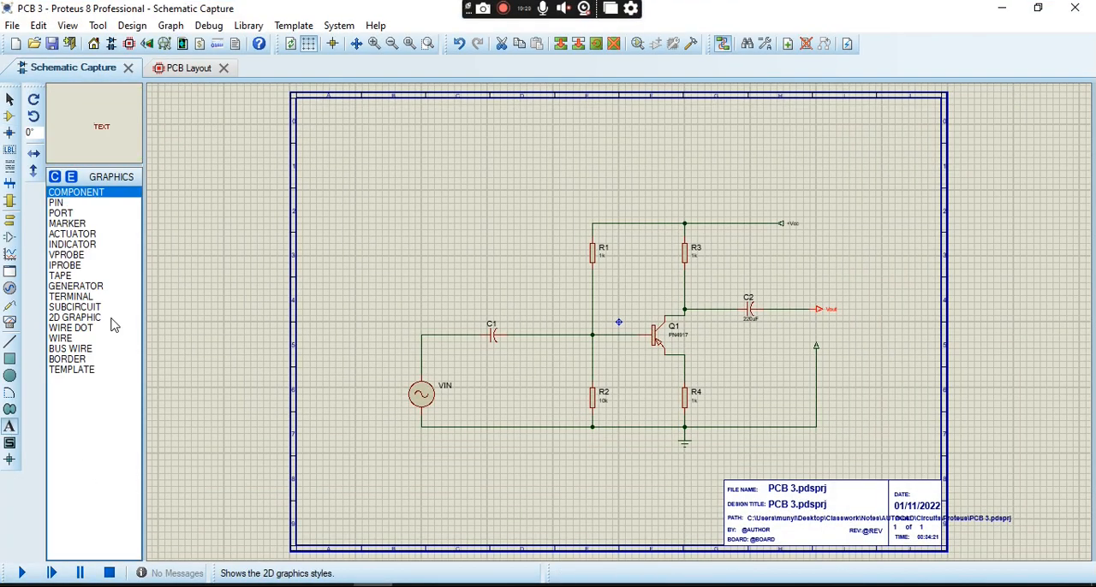
pyautogui.click(88, 203)
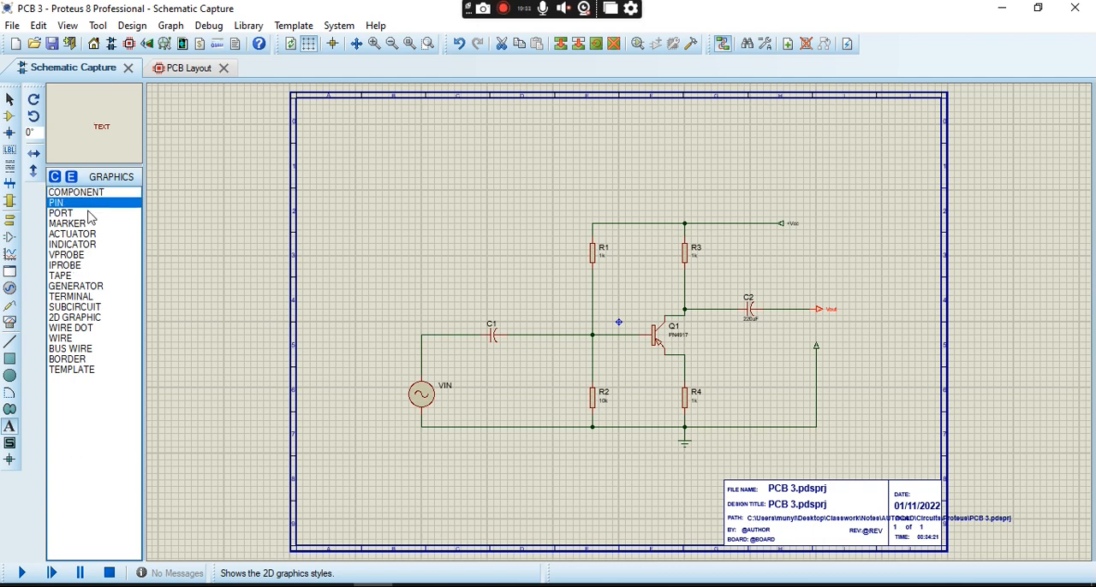
pyautogui.click(91, 216)
pyautogui.click(96, 196)
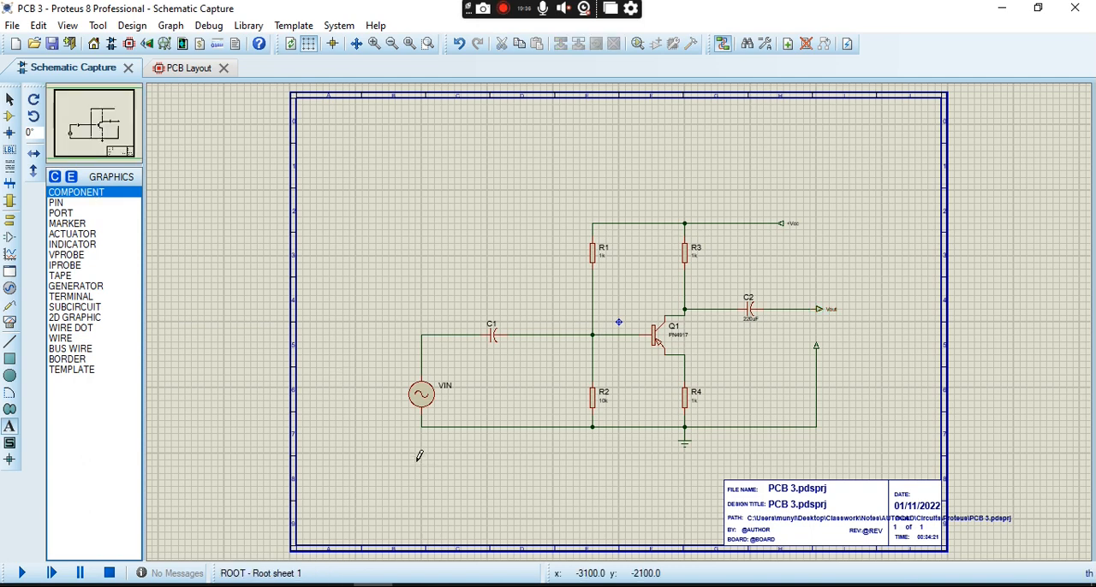
pyautogui.click(470, 504)
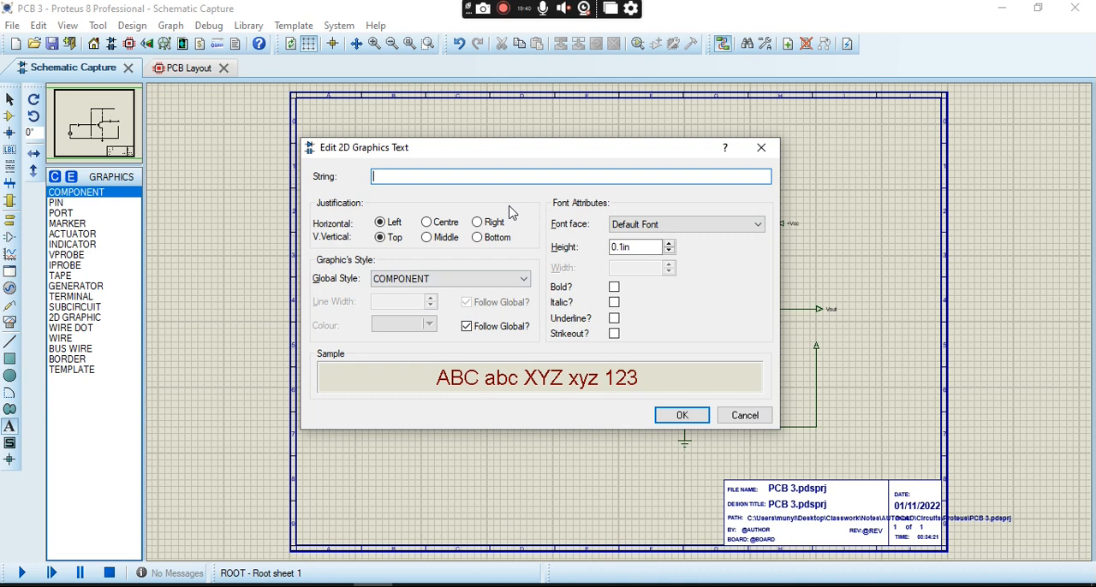
pyautogui.click(744, 415)
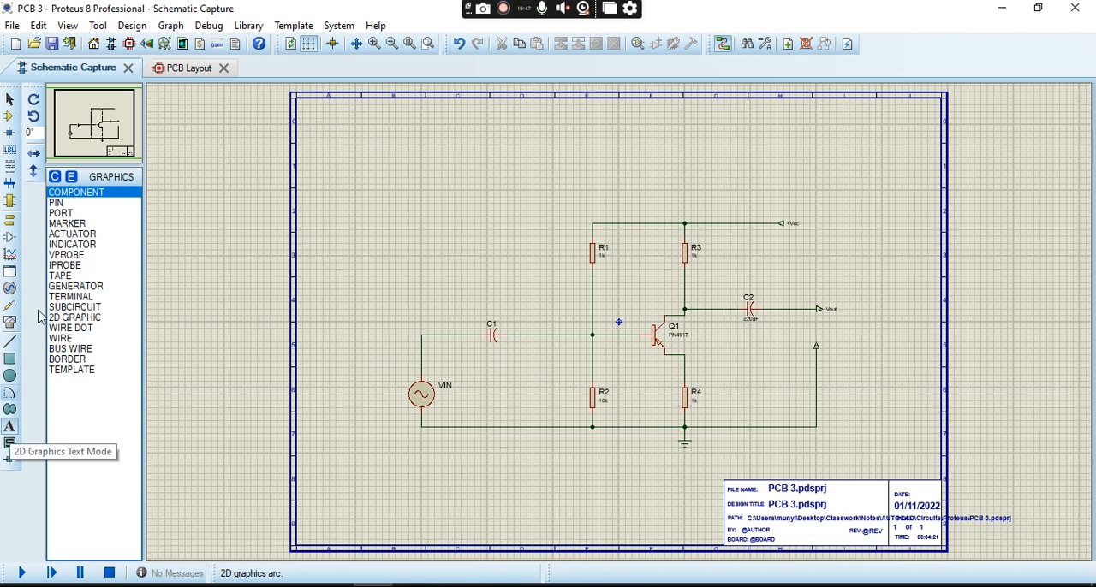
# - Place a COMPONENT-style 2D graphics text with the person's first name below the VIN source
pyautogui.click(97, 196)
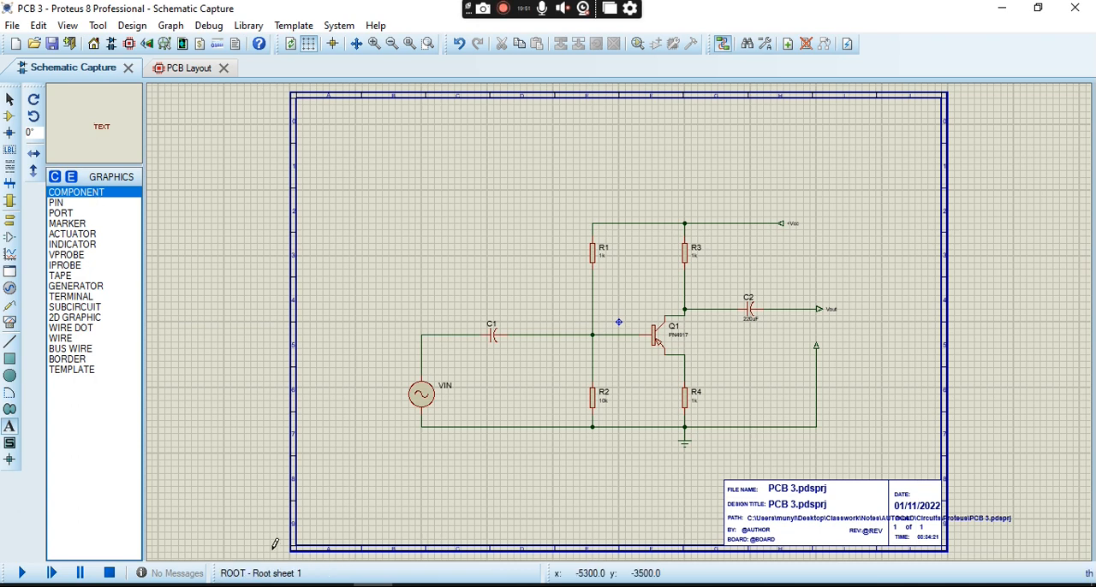
pyautogui.click(411, 482)
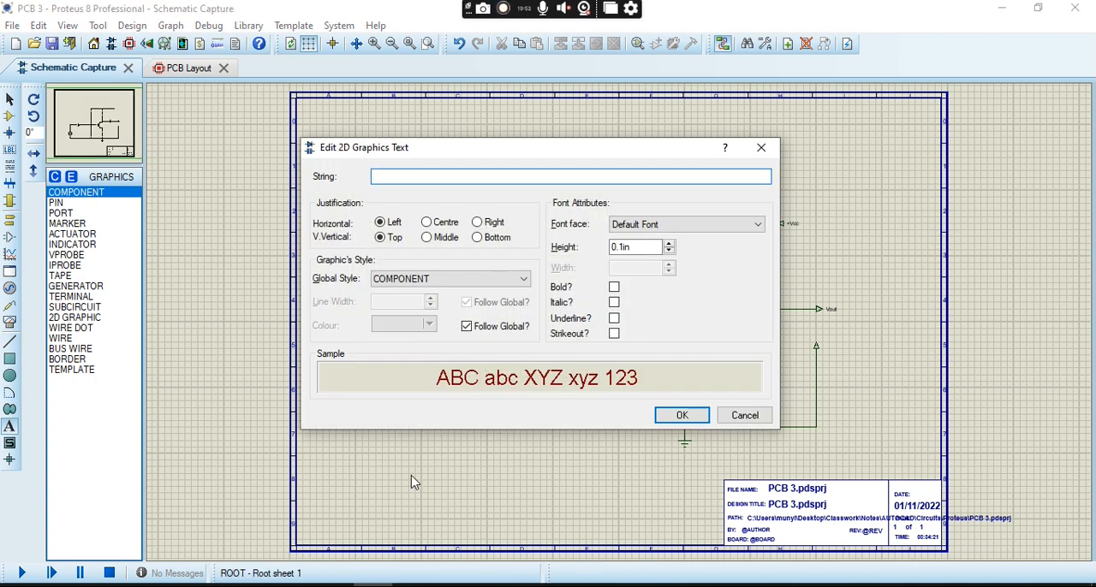
pyautogui.write('Robert')
pyautogui.click(684, 415)
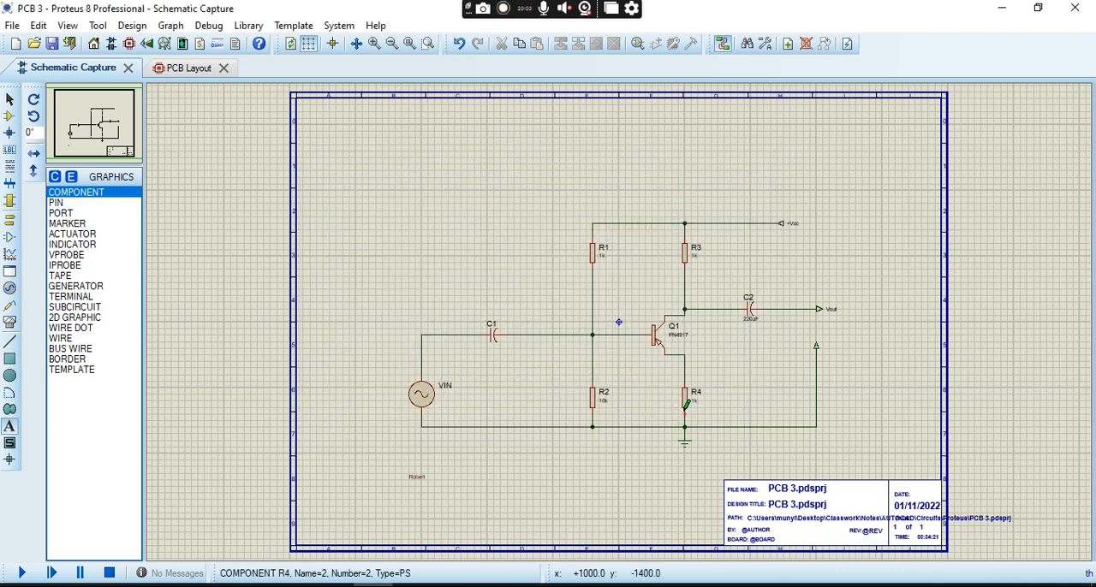
# - Try to enlarge the name text below the circuit by setting its height to 0.28 in
pyautogui.click(420, 476)
pyautogui.click(670, 244)
pyautogui.click(670, 244)
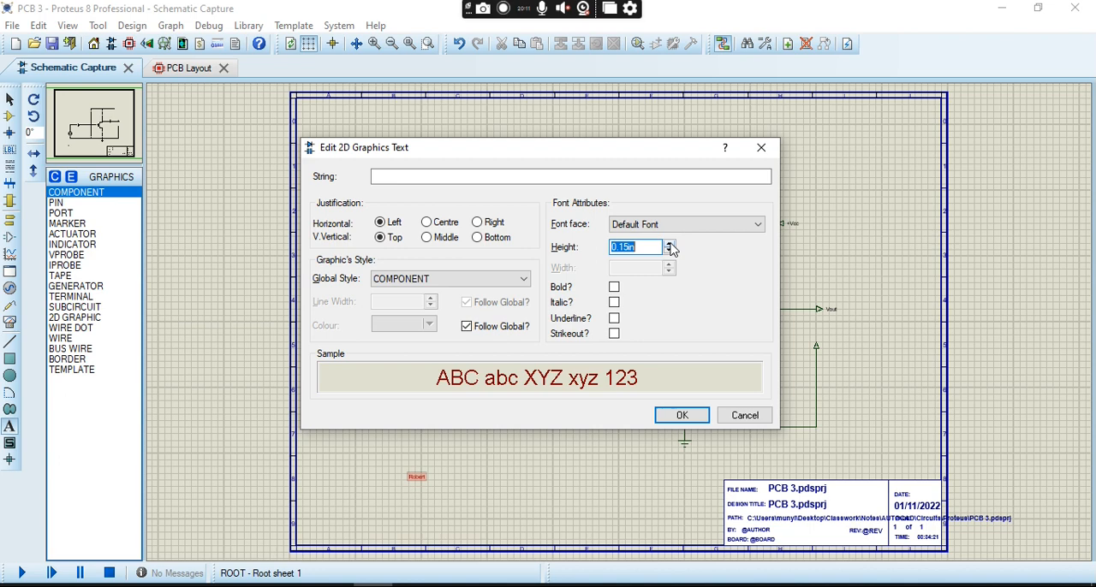
pyautogui.click(671, 245)
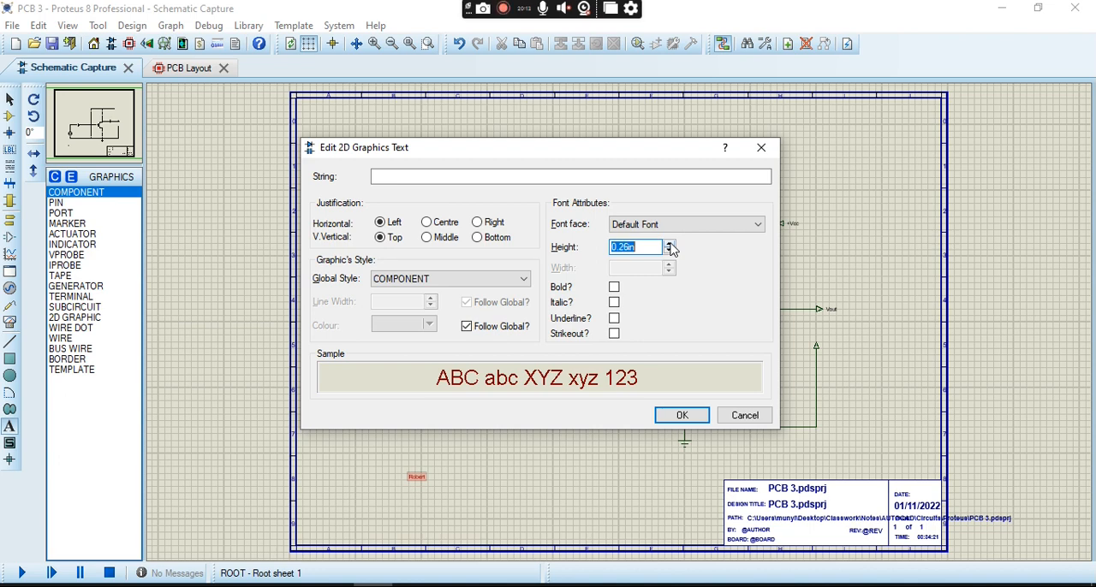
pyautogui.click(690, 416)
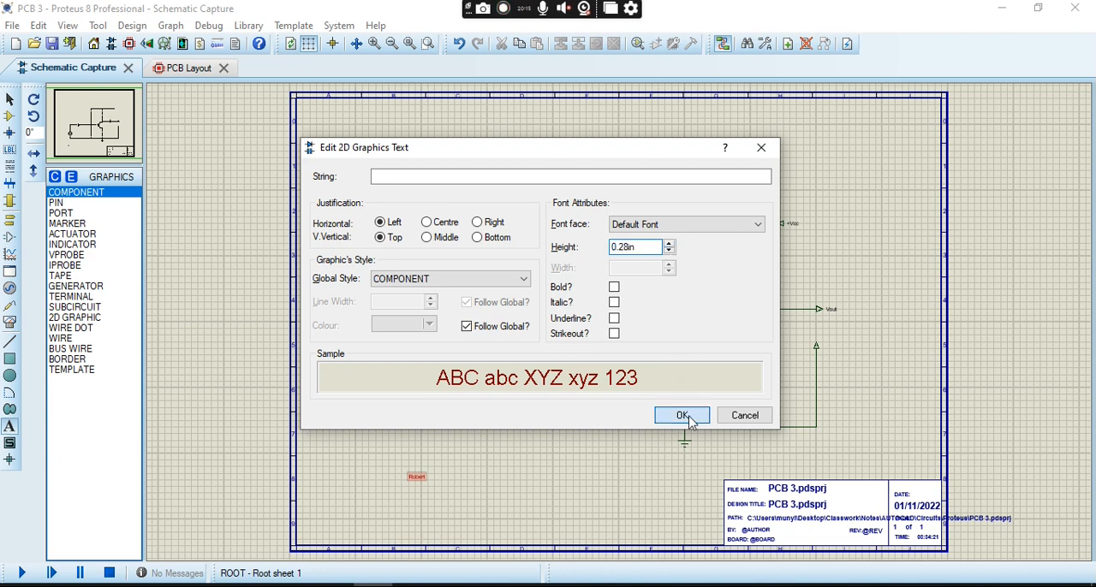
# - Try to enlarge the name text with a height of 2.1 in, and reduce that height below 2 in
pyautogui.click(420, 482)
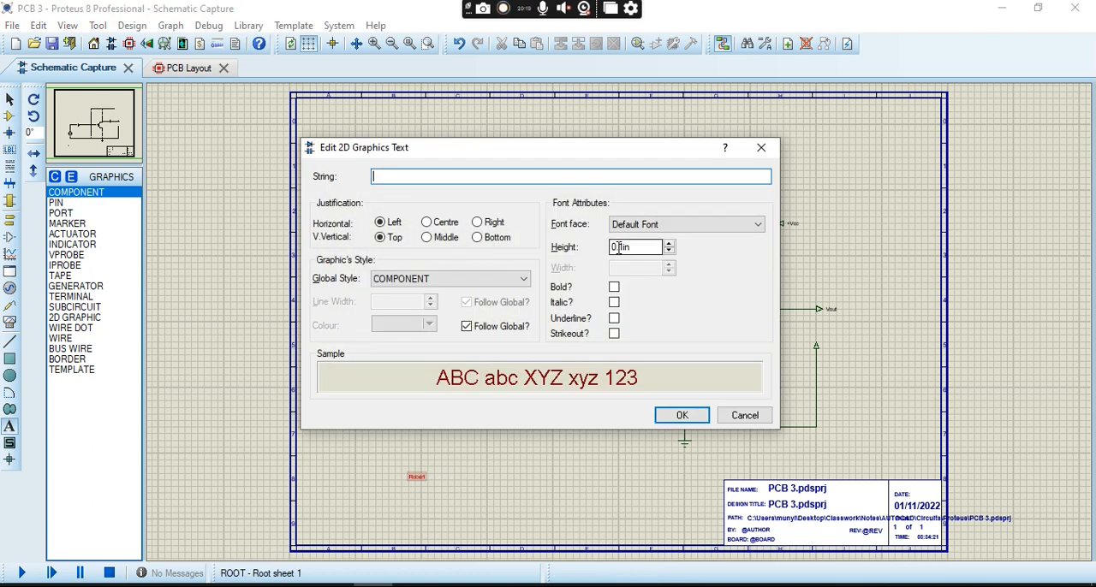
pyautogui.click(622, 247)
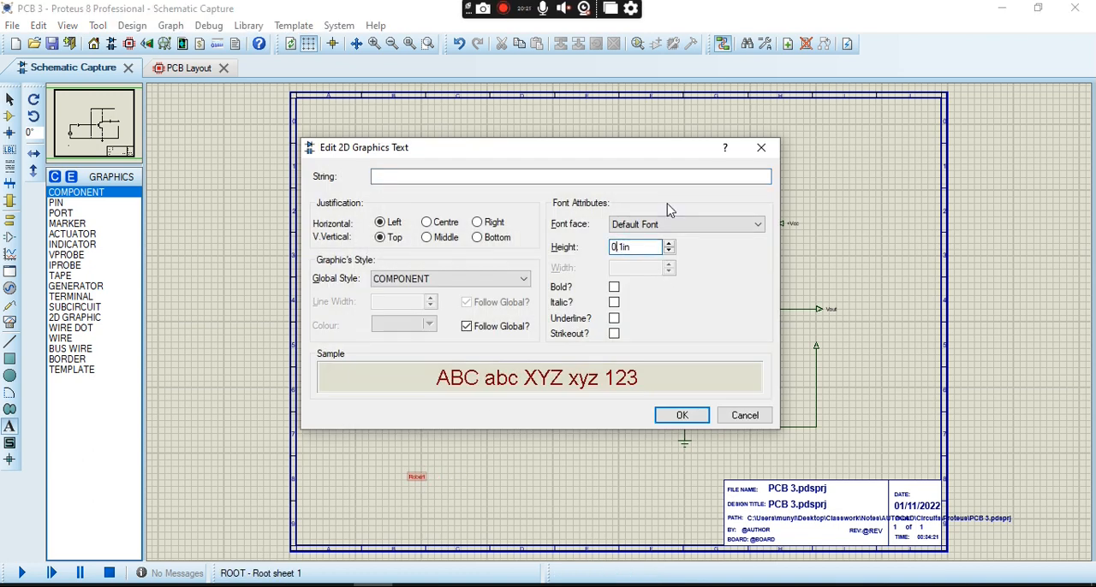
pyautogui.write('.')
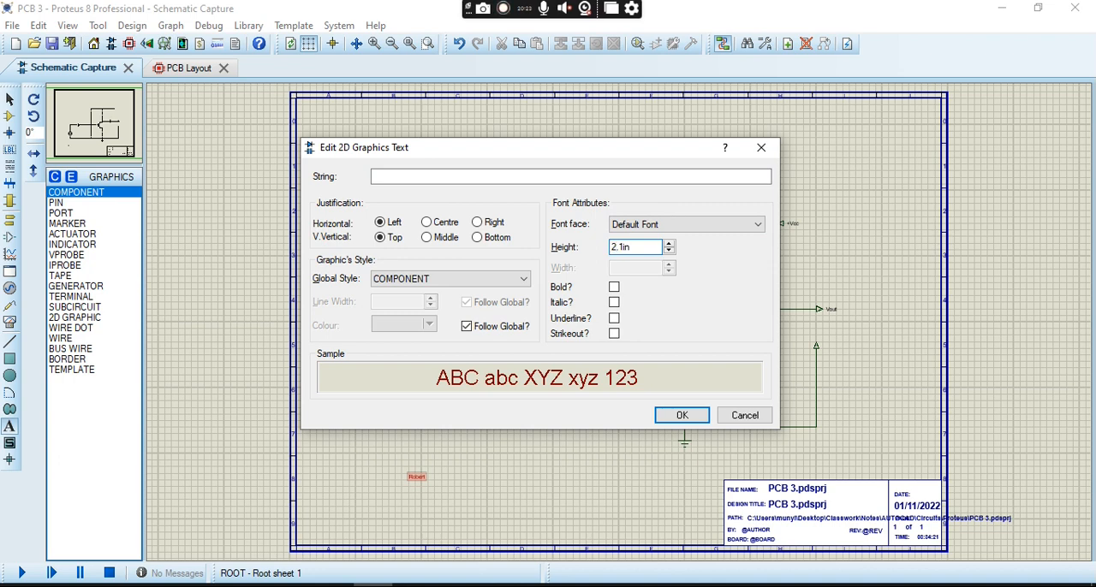
pyautogui.click(682, 420)
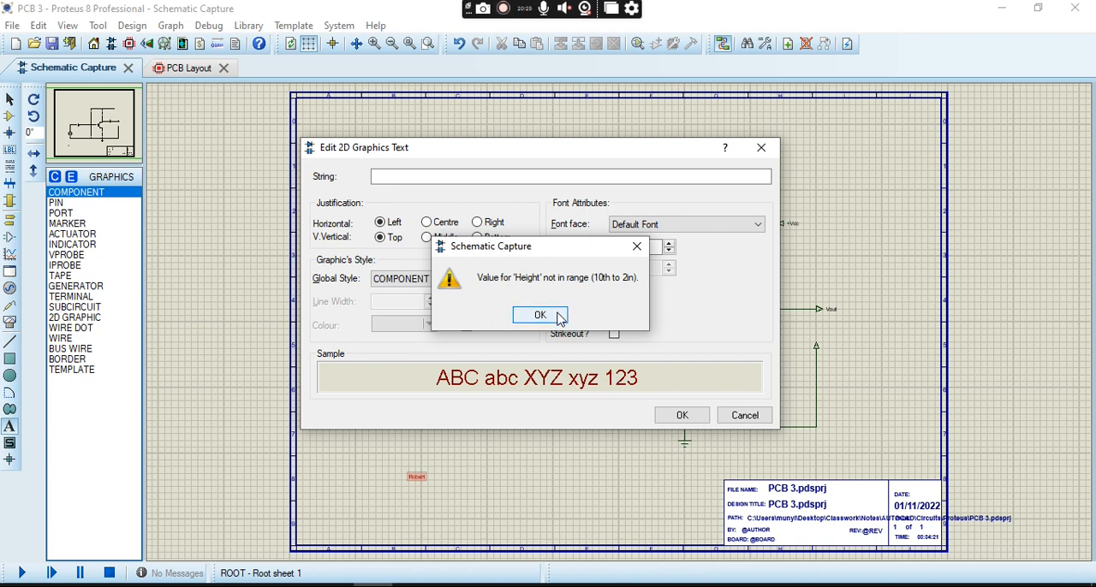
pyautogui.click(557, 316)
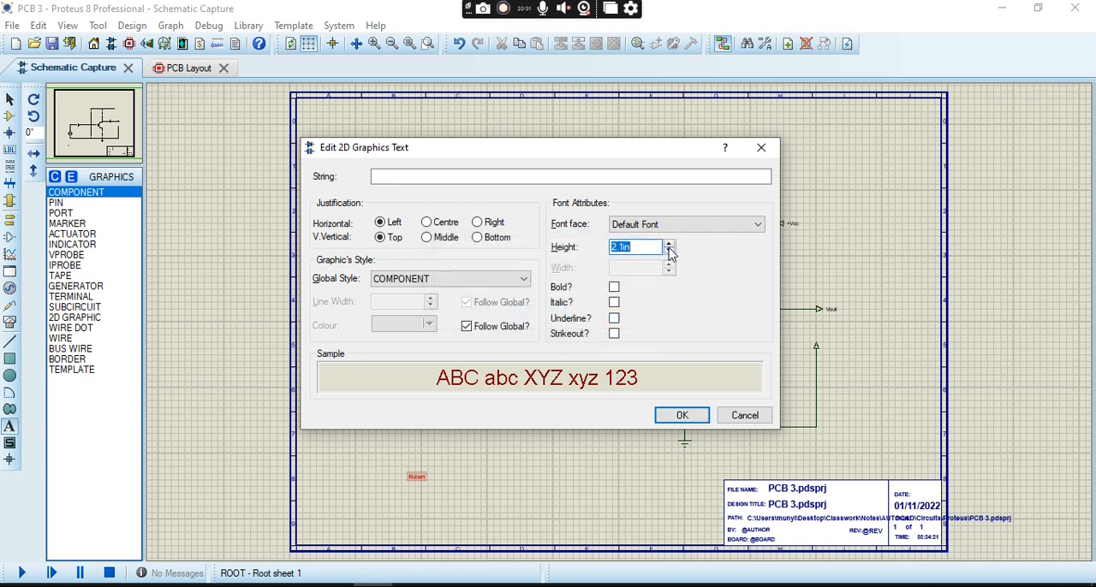
pyautogui.click(669, 252)
pyautogui.click(670, 252)
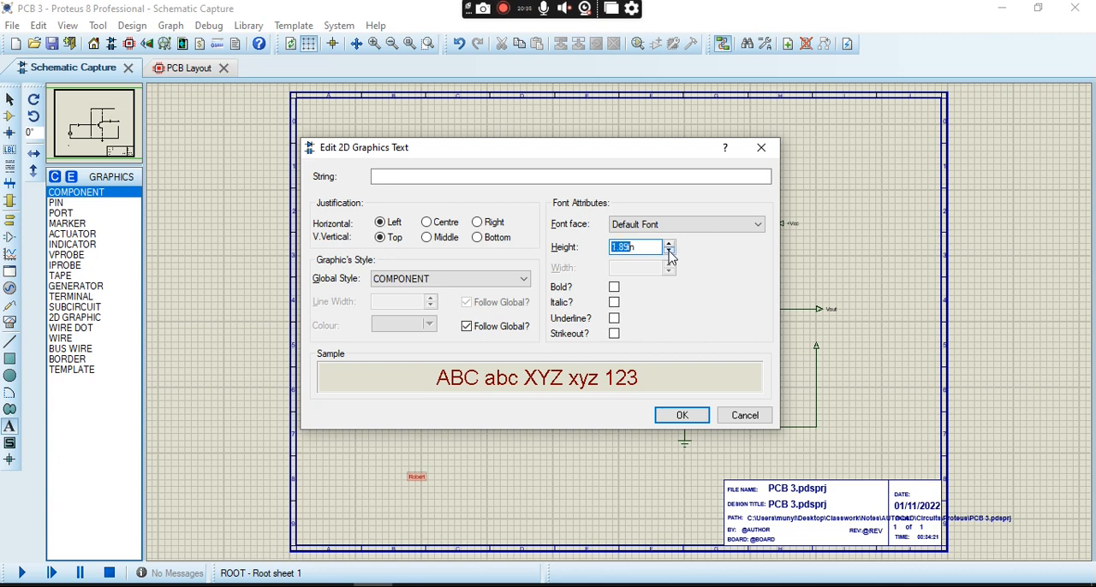
pyautogui.click(670, 251)
pyautogui.click(670, 253)
pyautogui.click(684, 415)
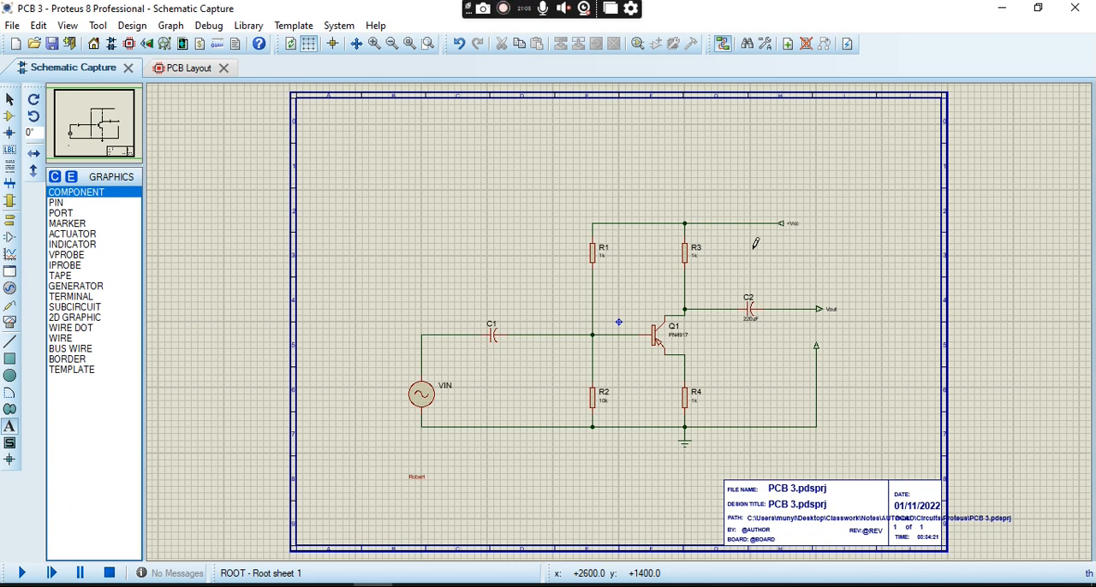
# - Delete the VIN sine source together with its connected wires
pyautogui.click(421, 395)
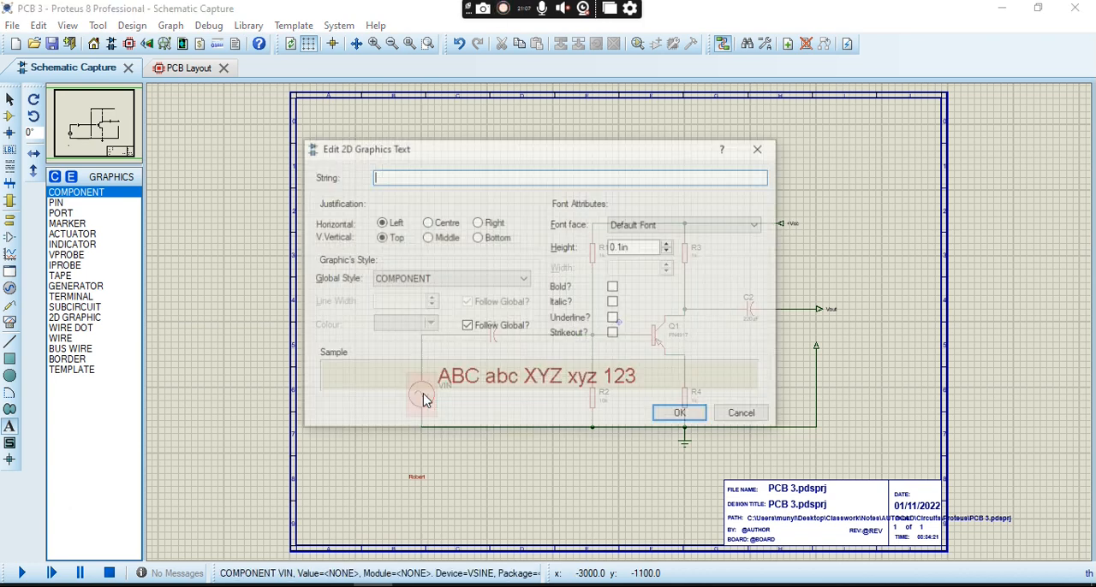
pyautogui.click(741, 417)
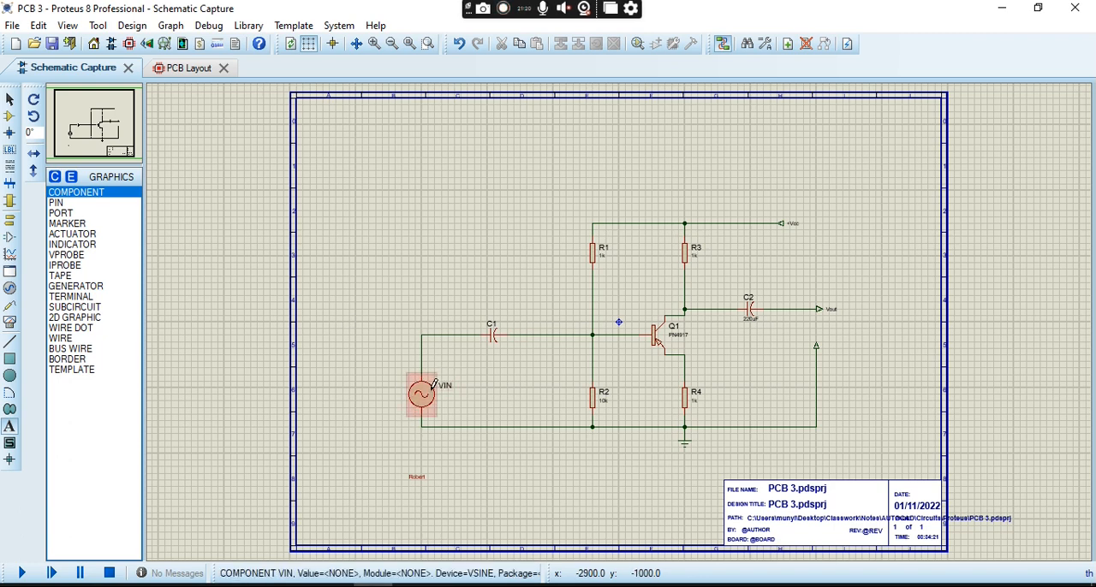
pyautogui.click(9, 100)
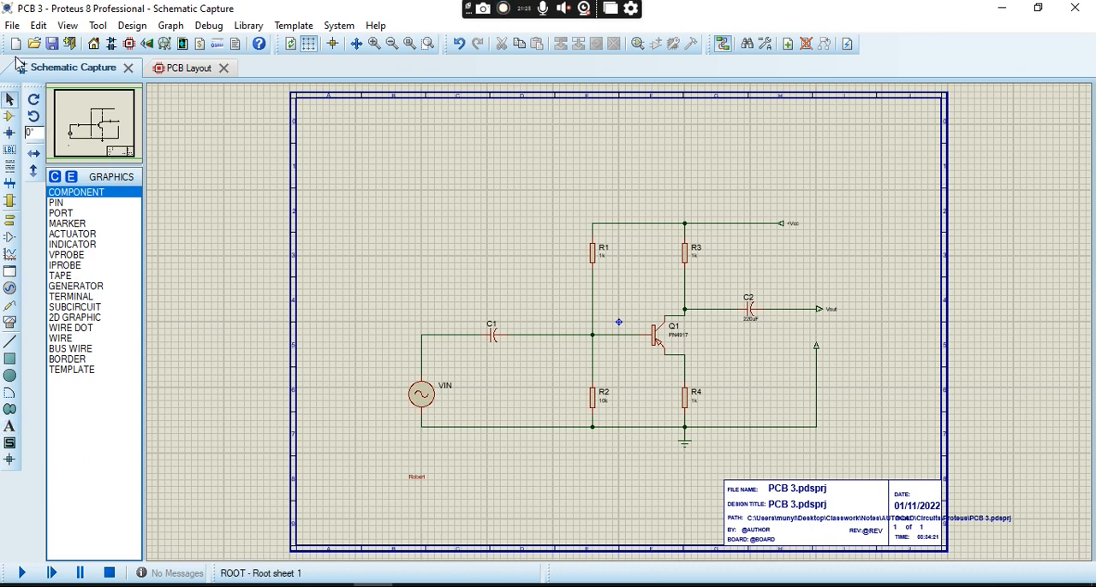
pyautogui.click(418, 400)
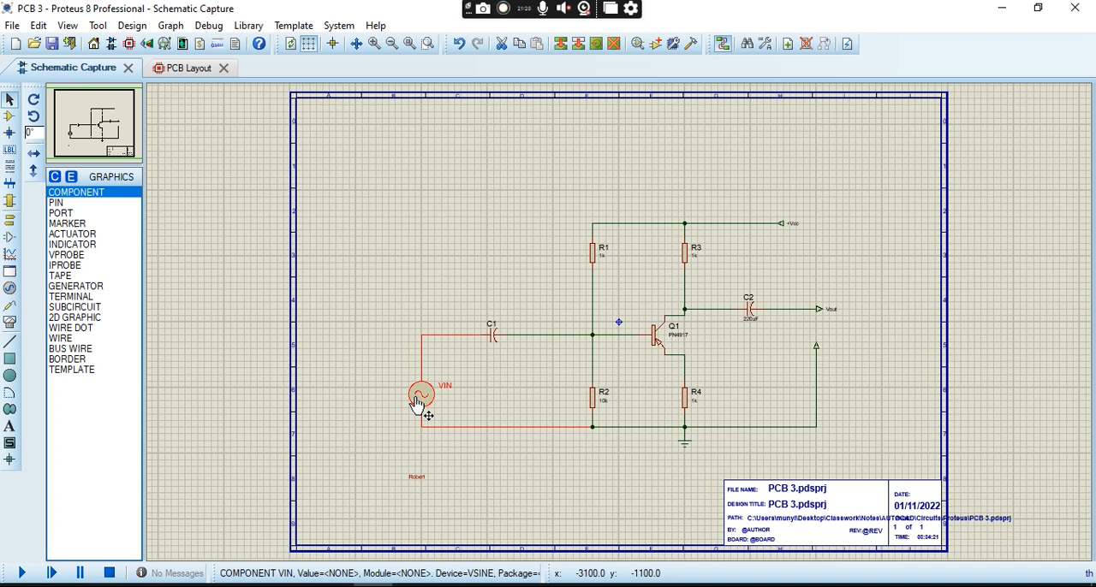
pyautogui.press('Delete')
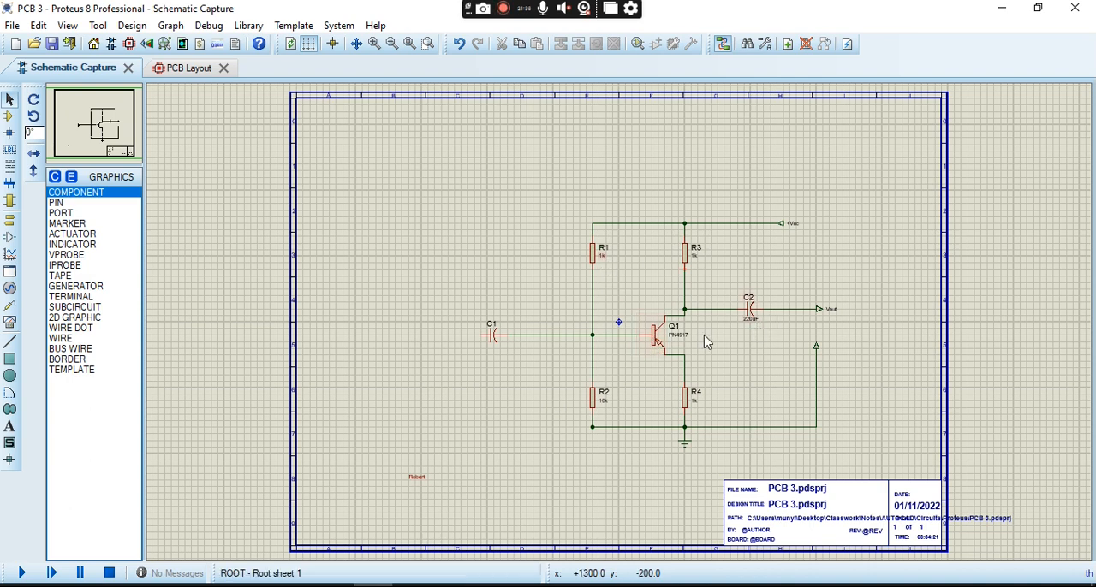
# - Search the device library for "box"
pyautogui.click(11, 116)
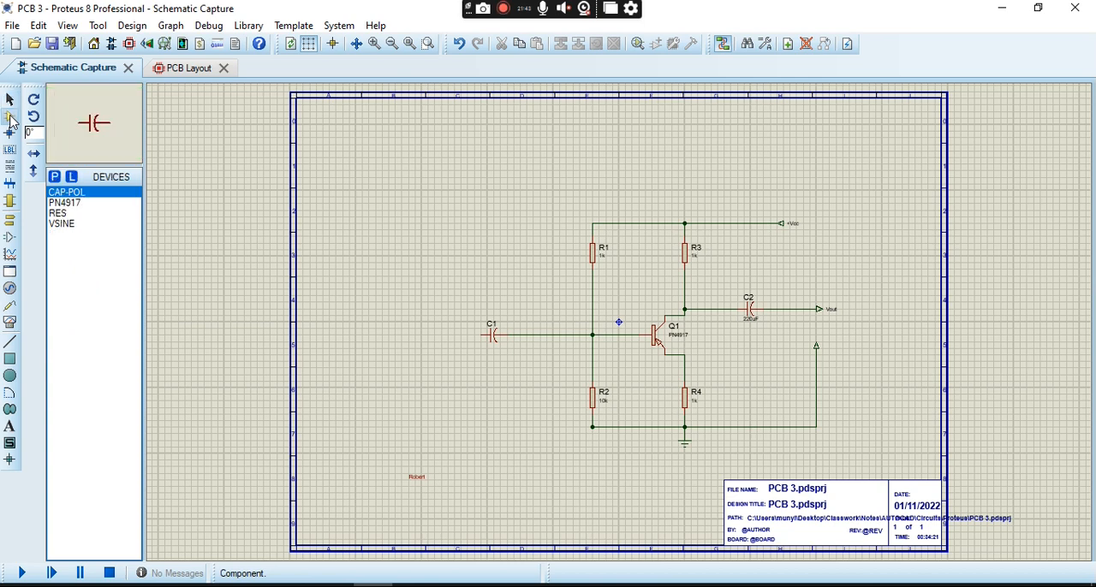
pyautogui.click(56, 178)
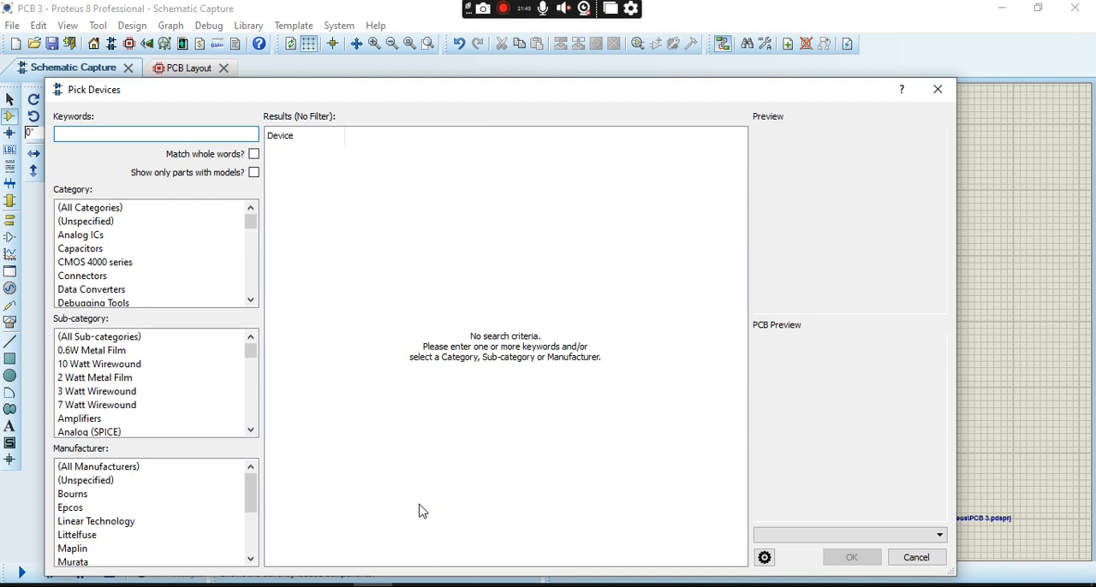
pyautogui.write('box')
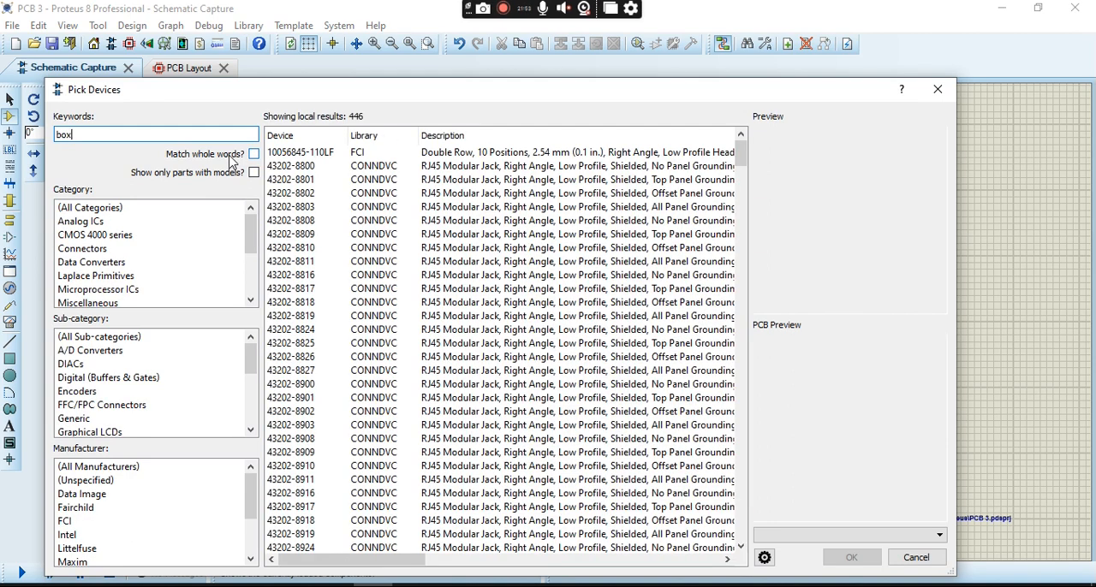